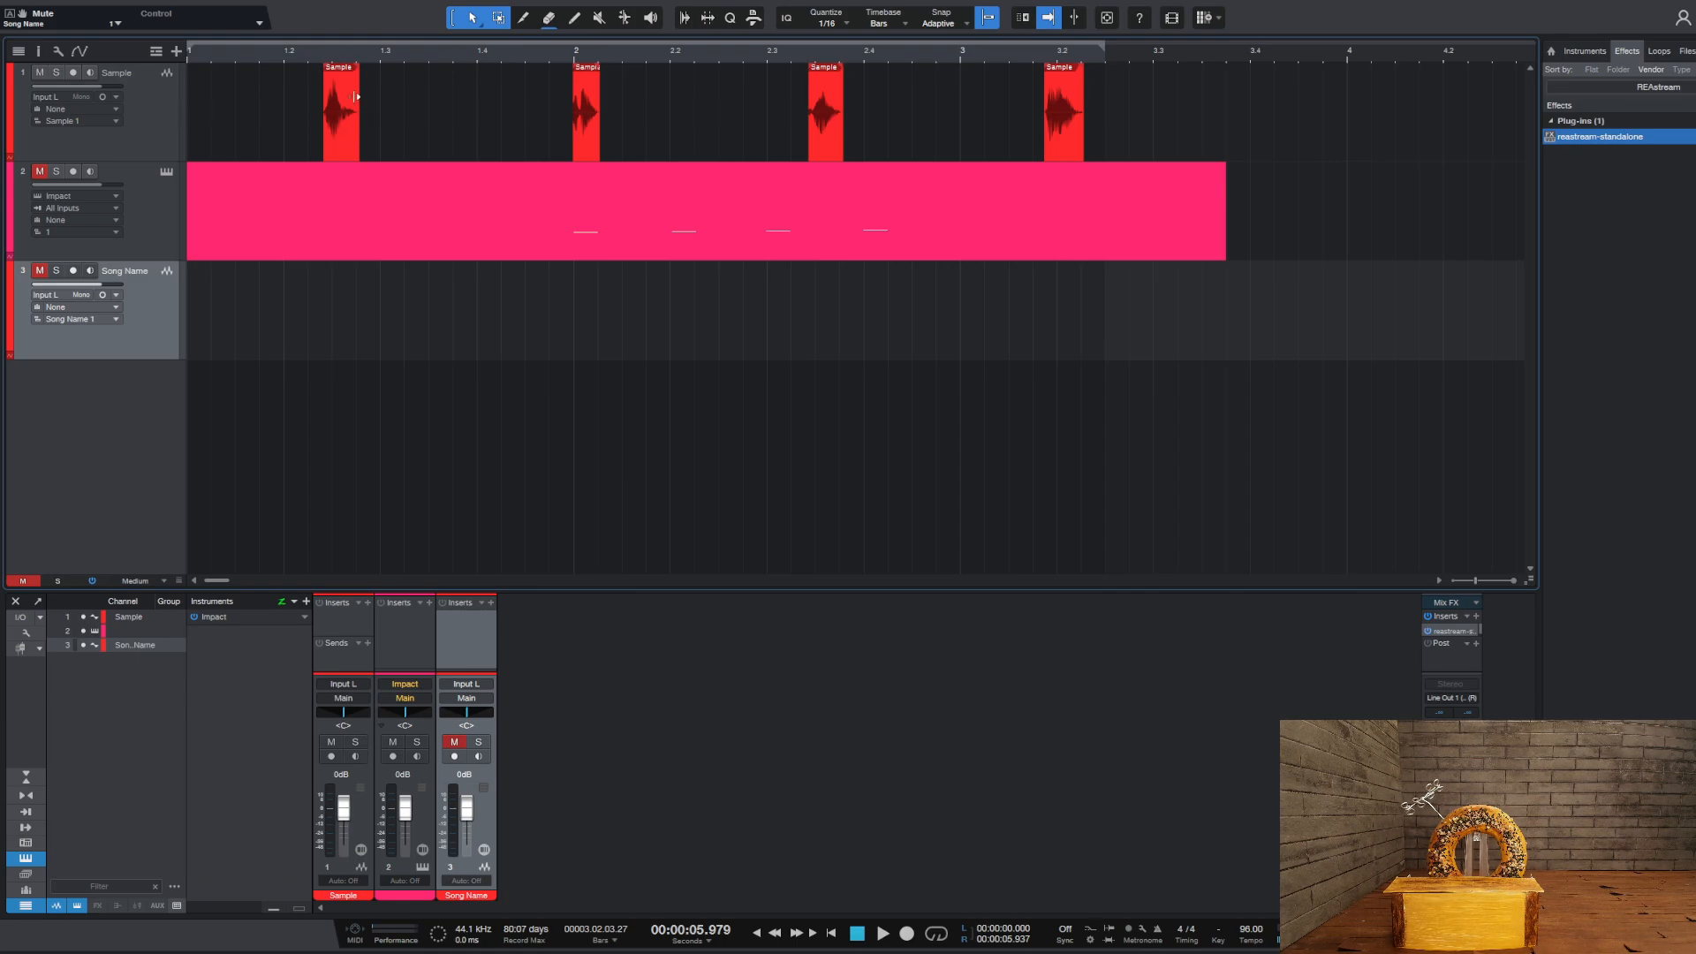
Solo the Sample track, play back its four audio clips, and release the solo
{"action": "left_click", "coordinate": [134, 103]}
{"action": "left_click", "coordinate": [56, 72]}
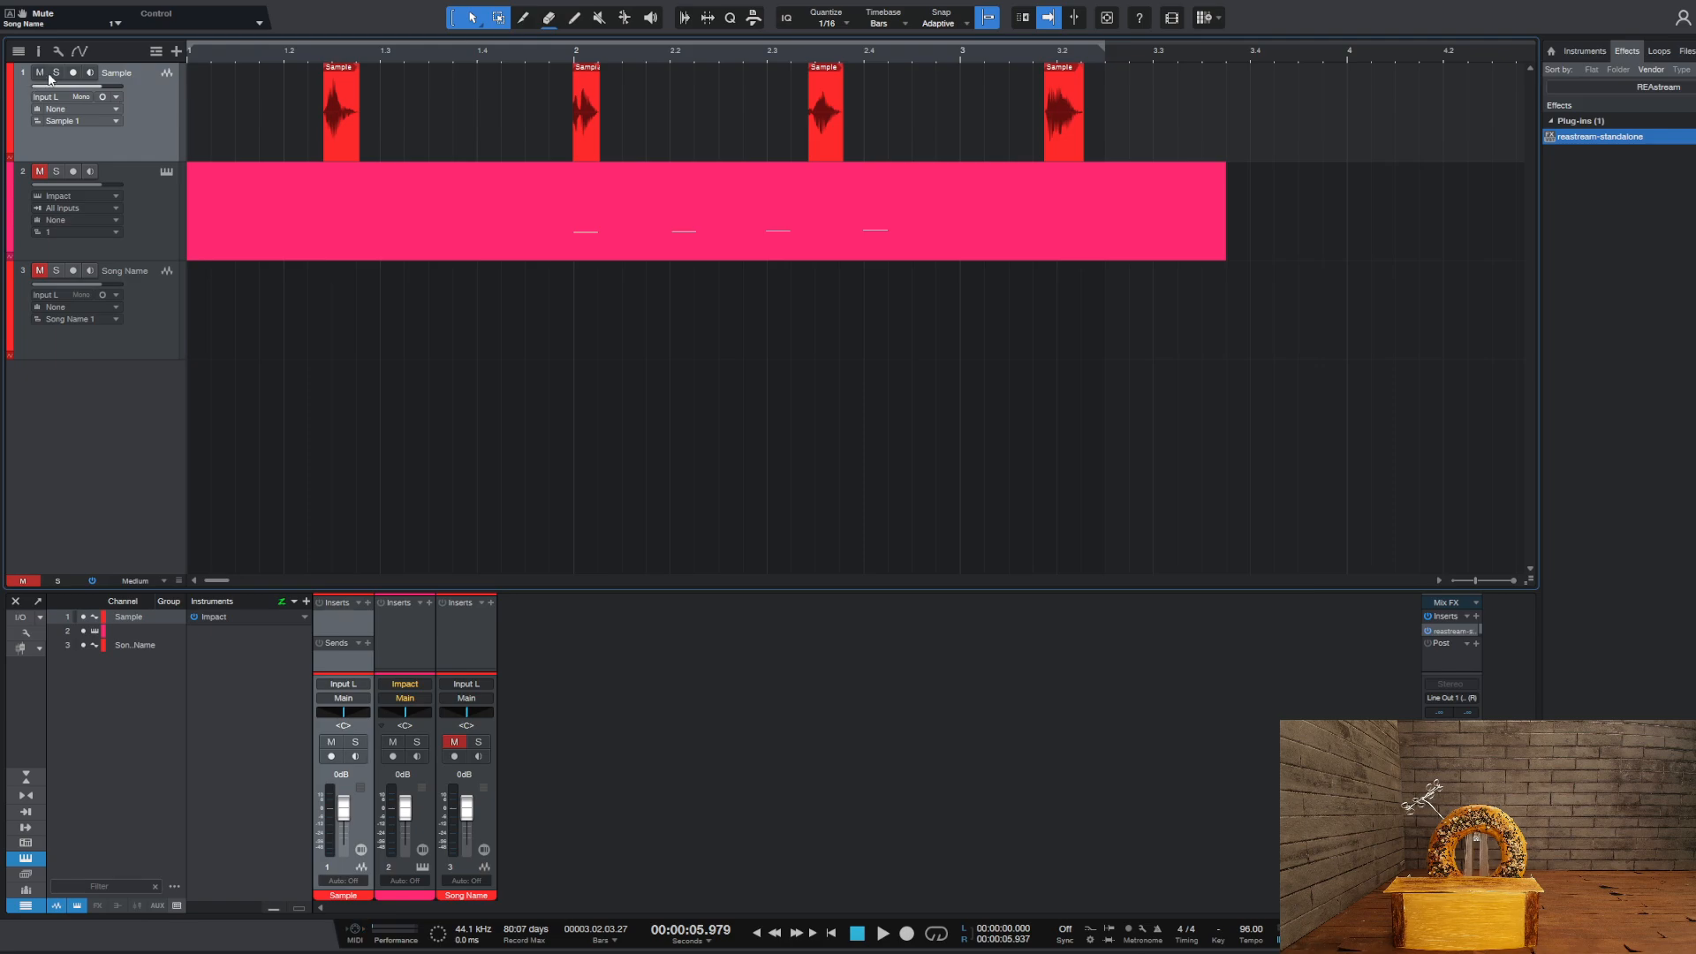
{"action": "left_click", "coordinate": [284, 55]}
{"action": "key", "text": "space"}
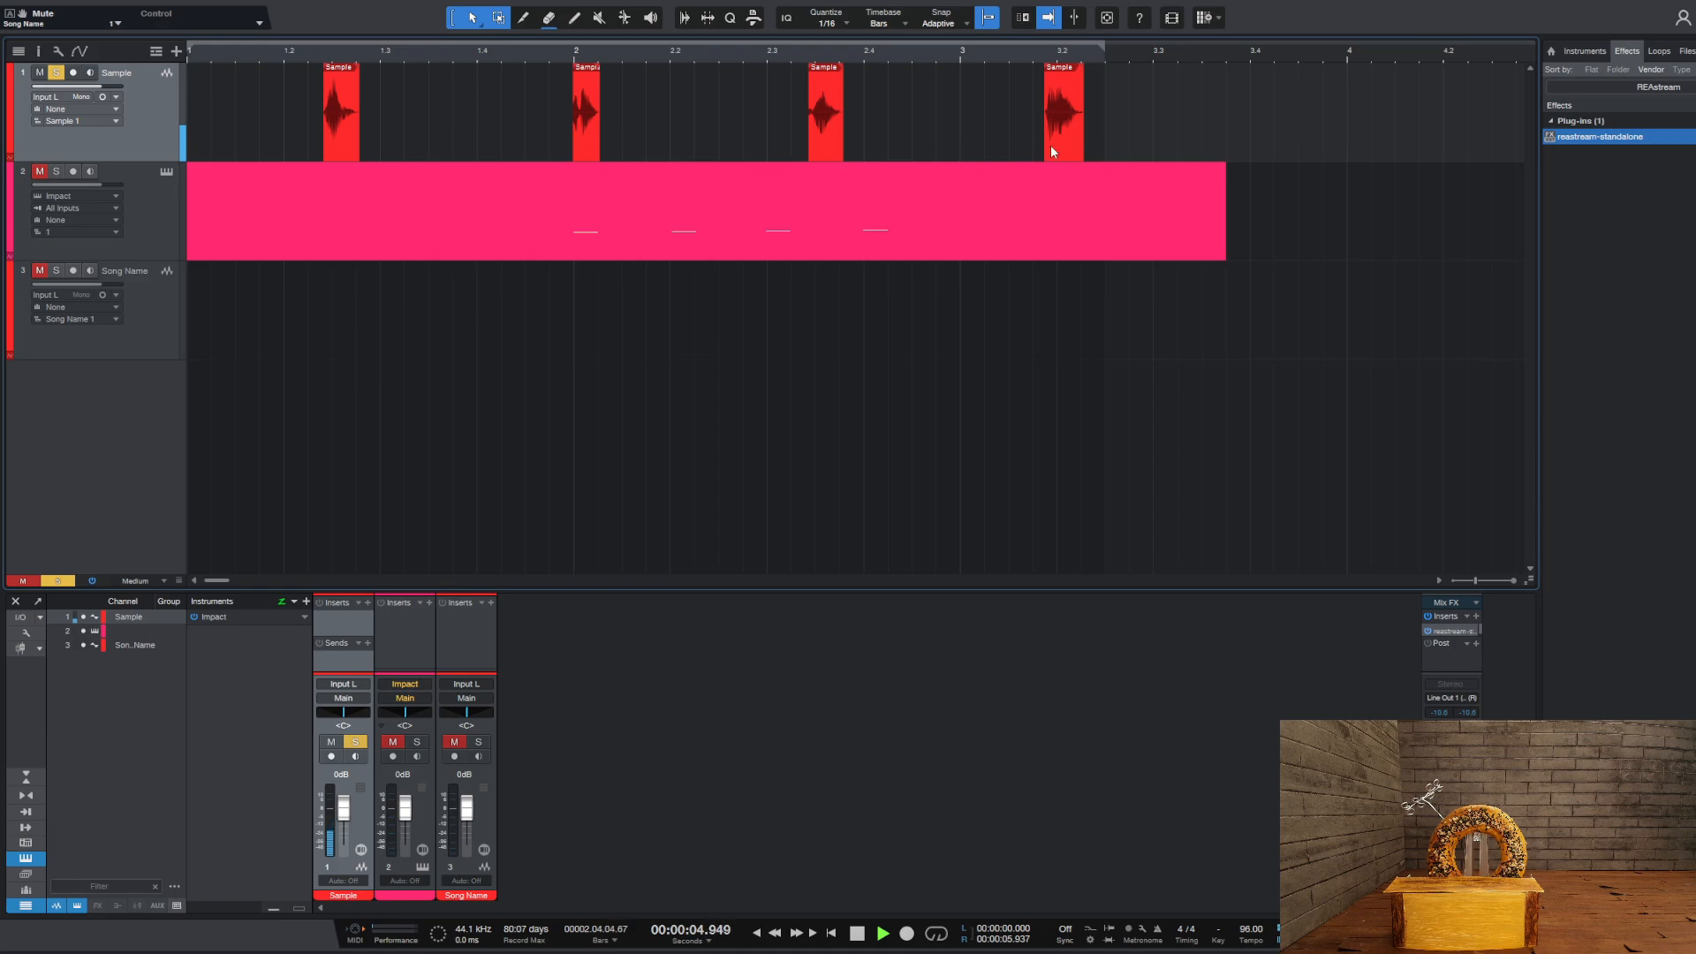
{"action": "key", "text": "space"}
{"action": "left_click", "coordinate": [57, 73]}
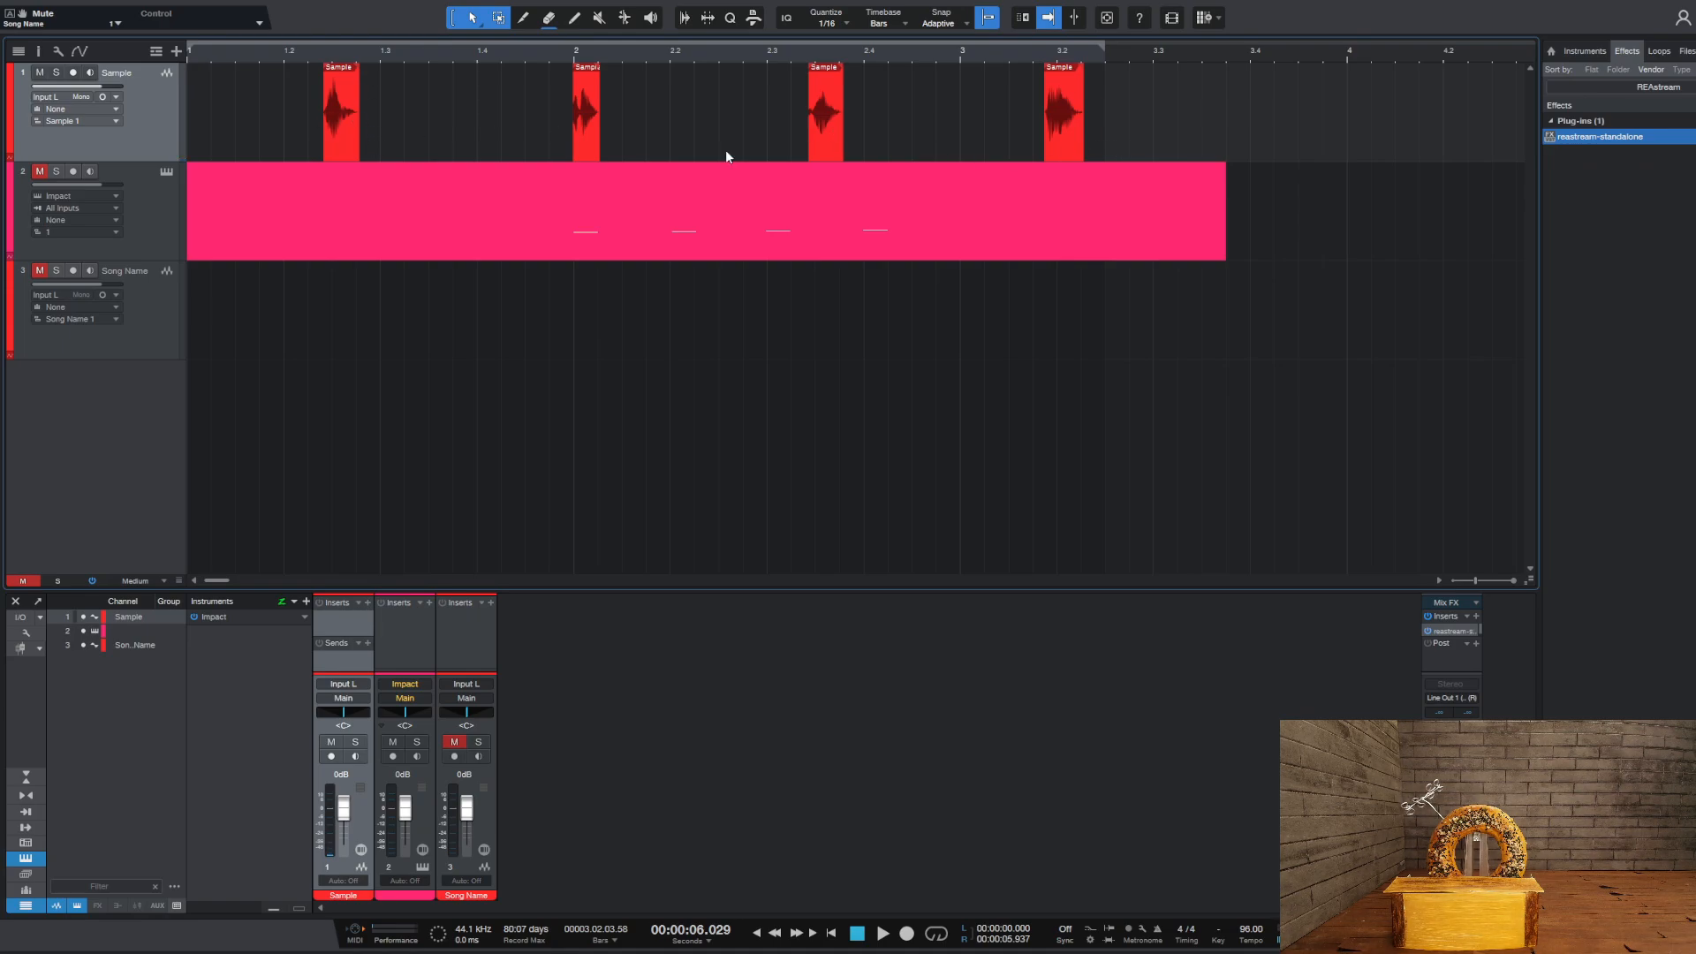
{"action": "double_click", "coordinate": [310, 140]}
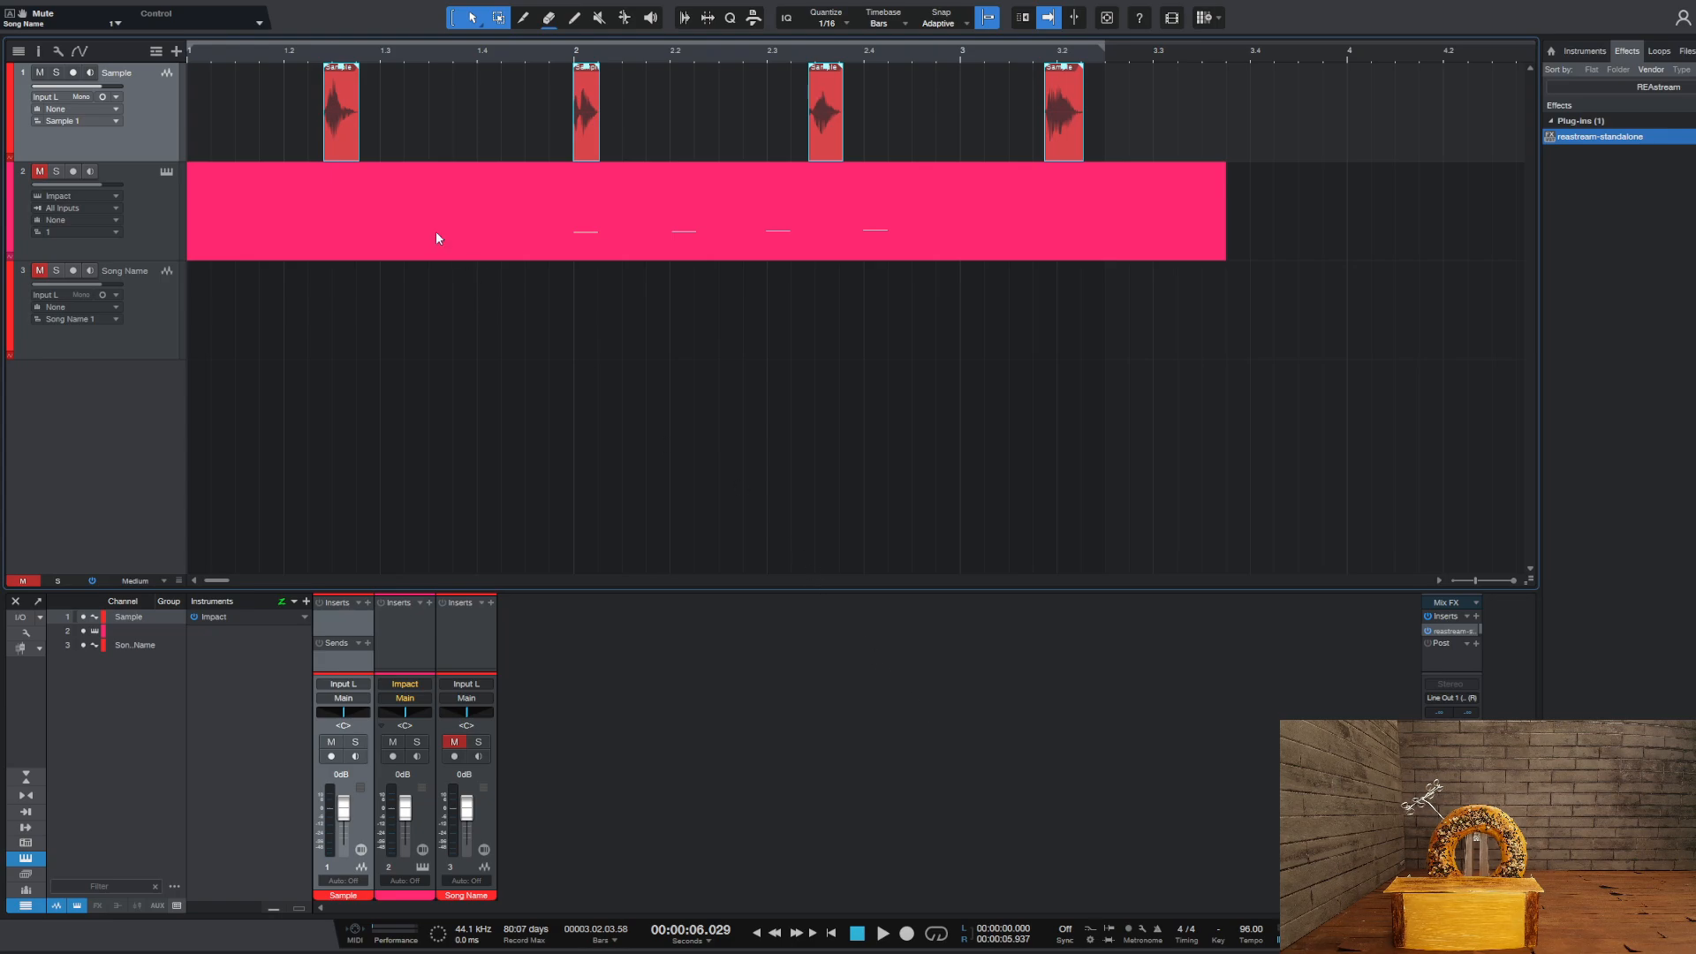
Unmute the Impact instrument track and open its Impact XT sampler
{"action": "left_click", "coordinate": [131, 212]}
{"action": "left_click", "coordinate": [39, 173]}
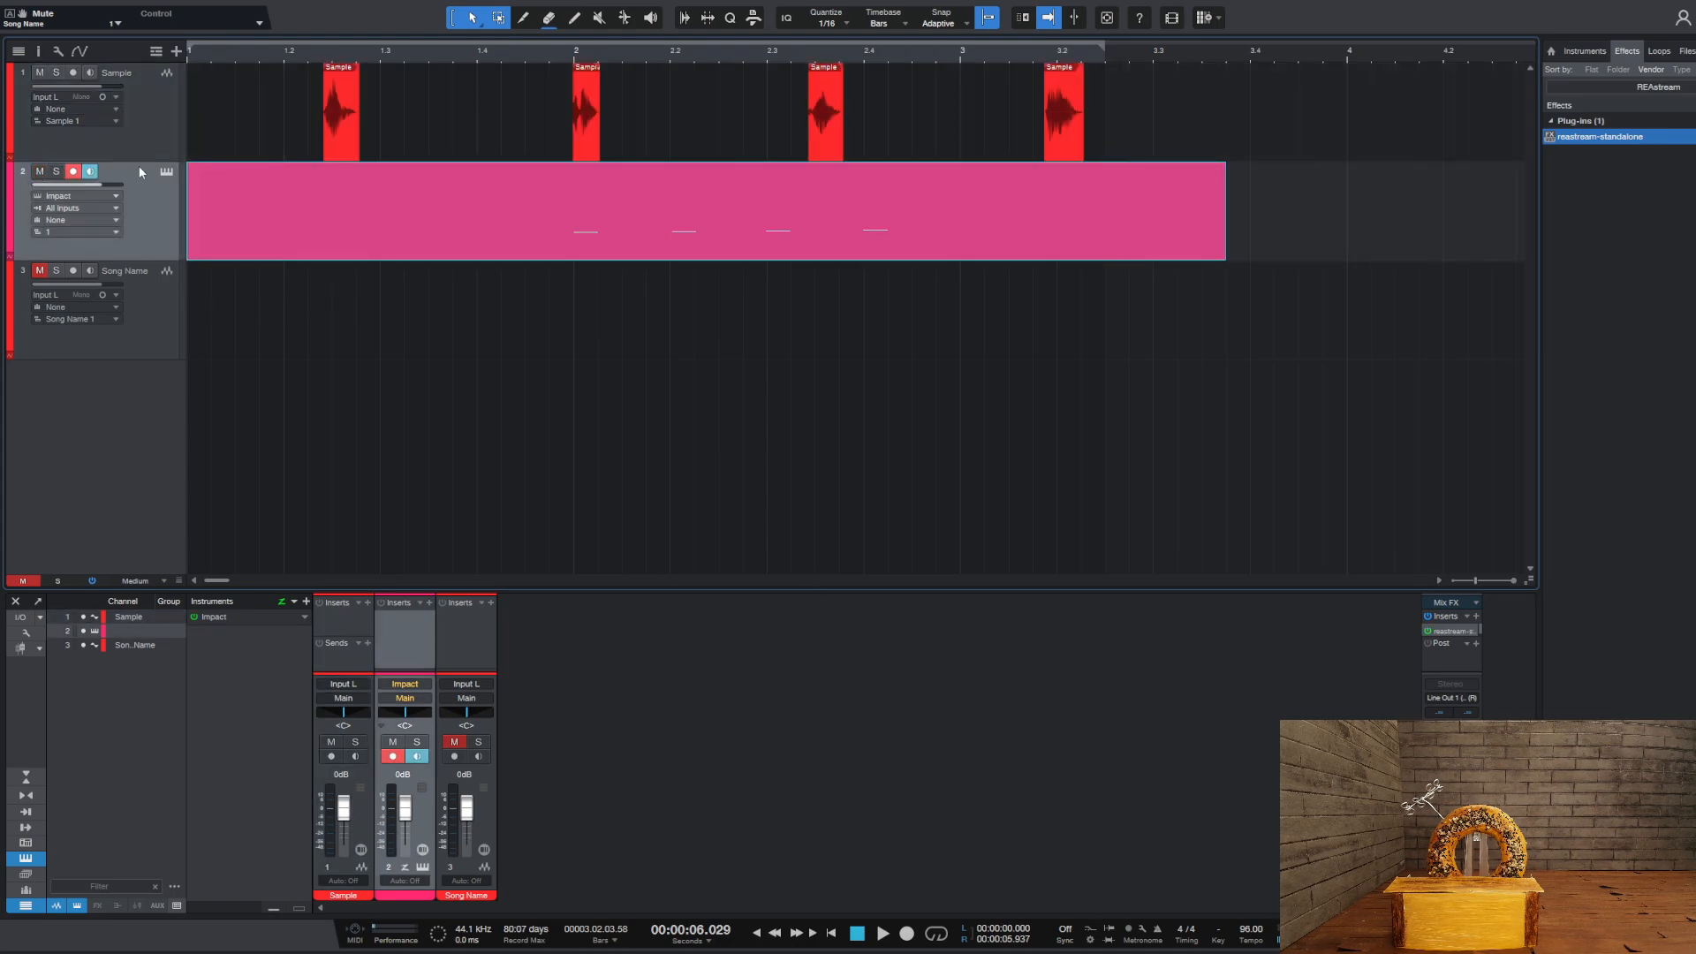
{"action": "left_click", "coordinate": [164, 173]}
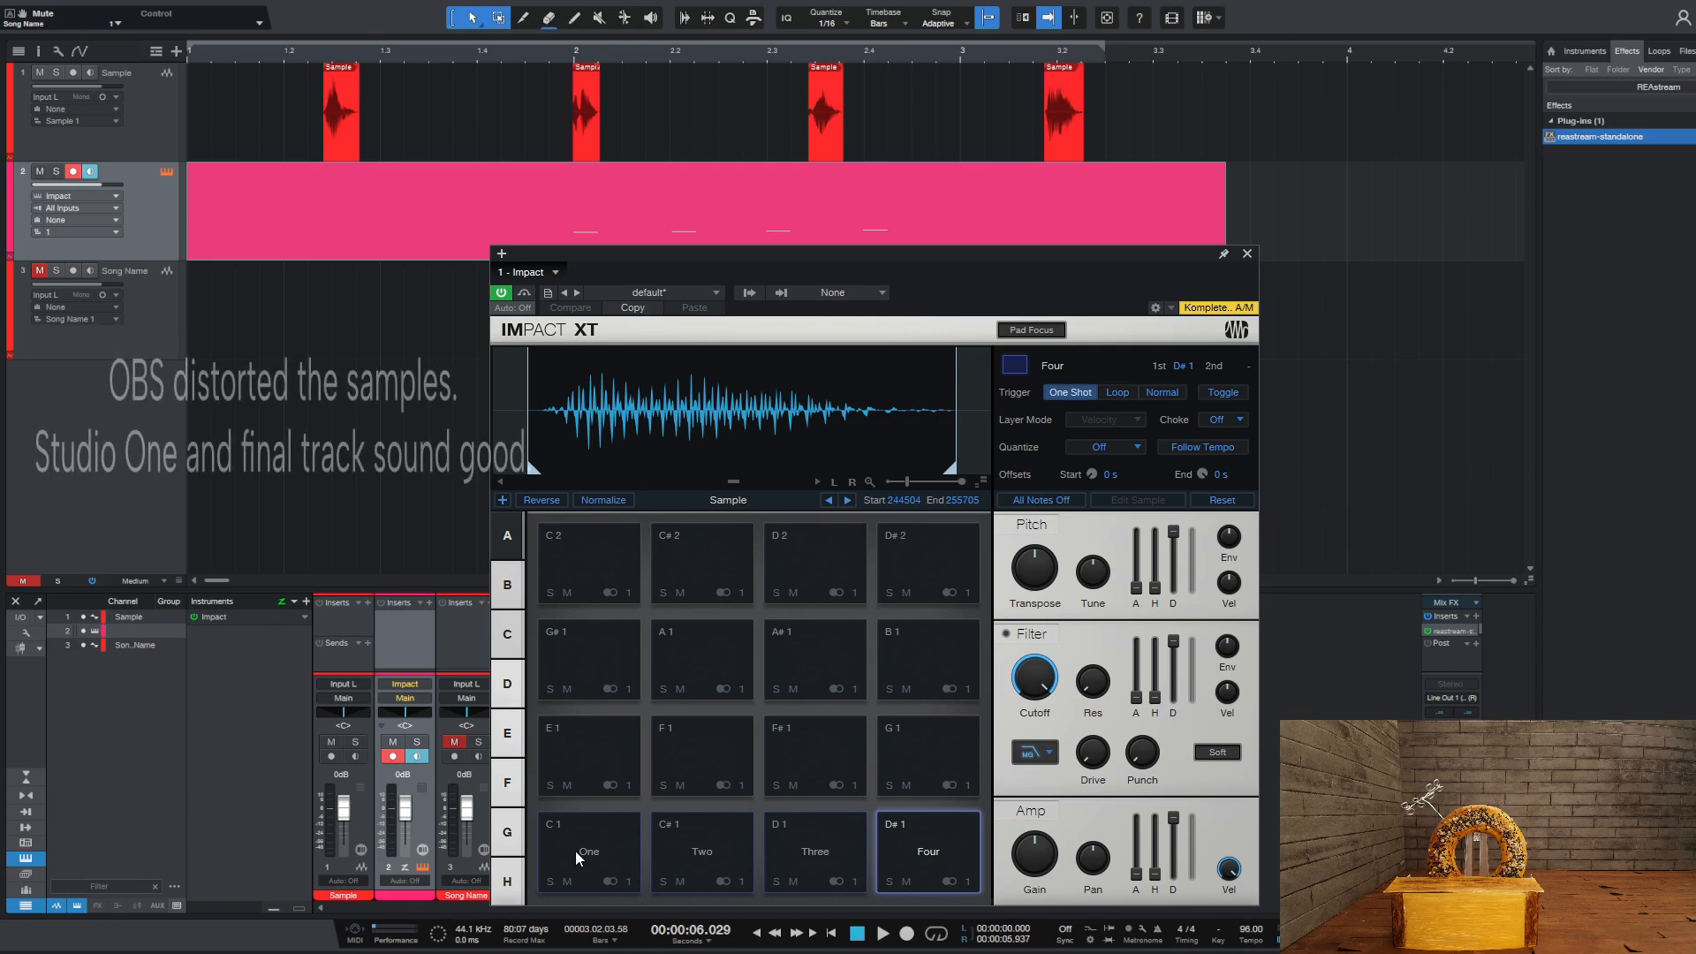
Audition the sampled pads One, Two, Three and Four in Impact XT and close the sampler
{"action": "left_click", "coordinate": [604, 830]}
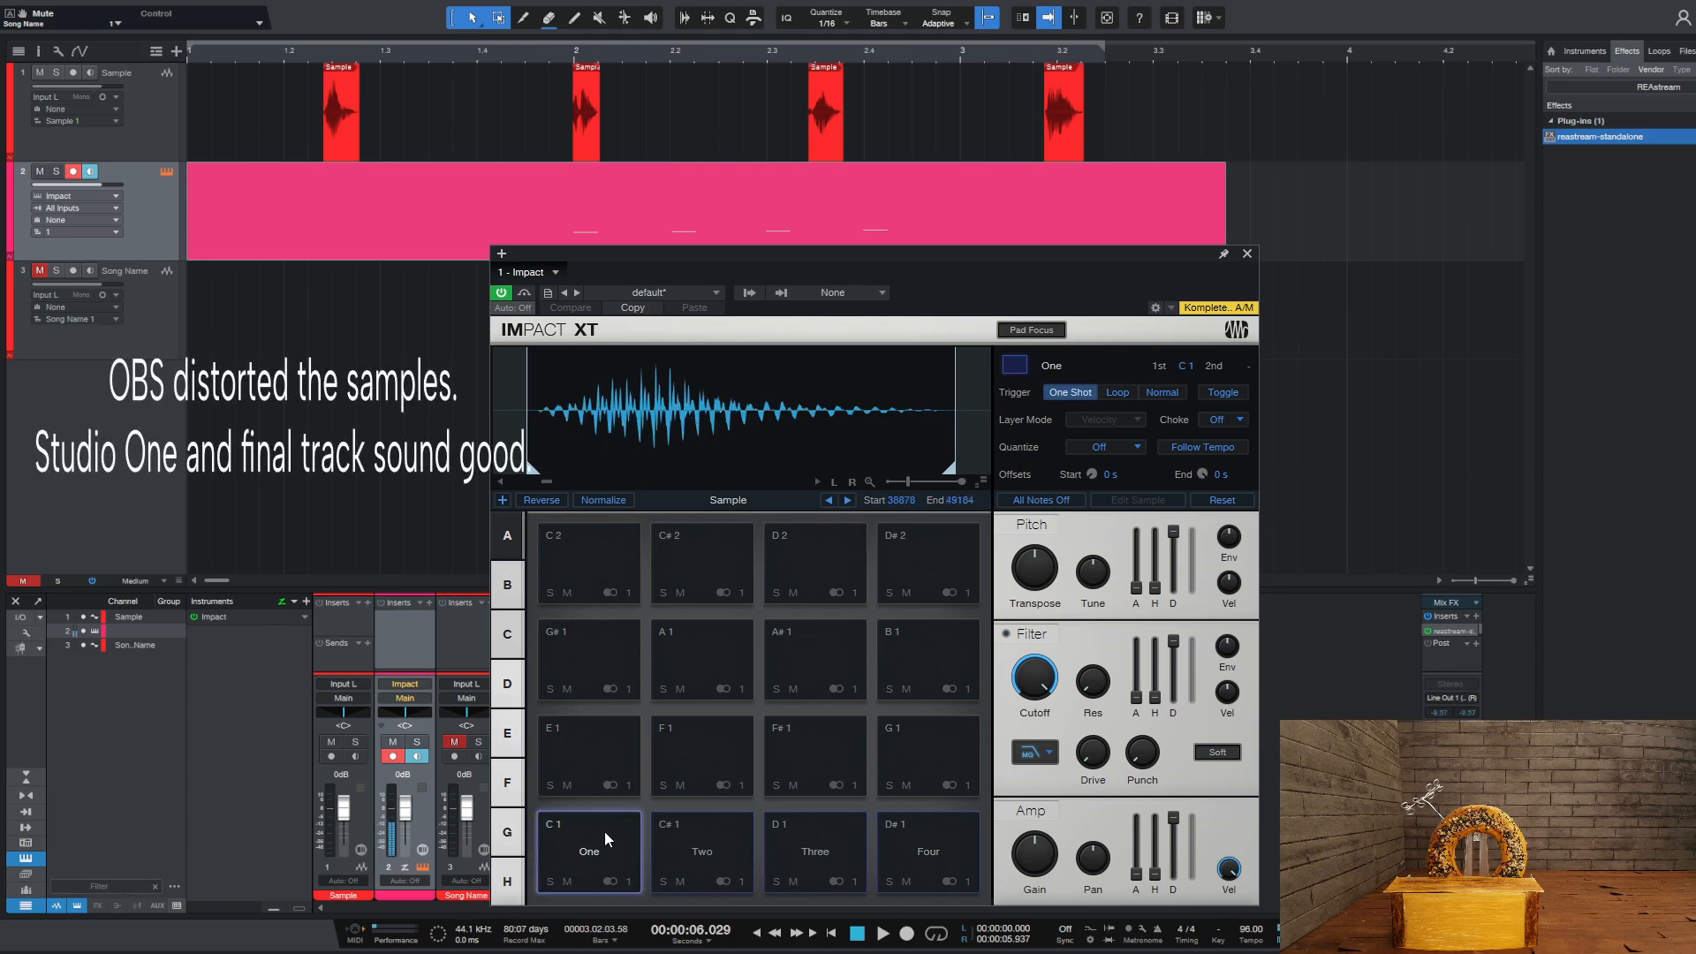
{"action": "left_click", "coordinate": [703, 834]}
{"action": "left_click", "coordinate": [815, 836]}
{"action": "left_click", "coordinate": [915, 842]}
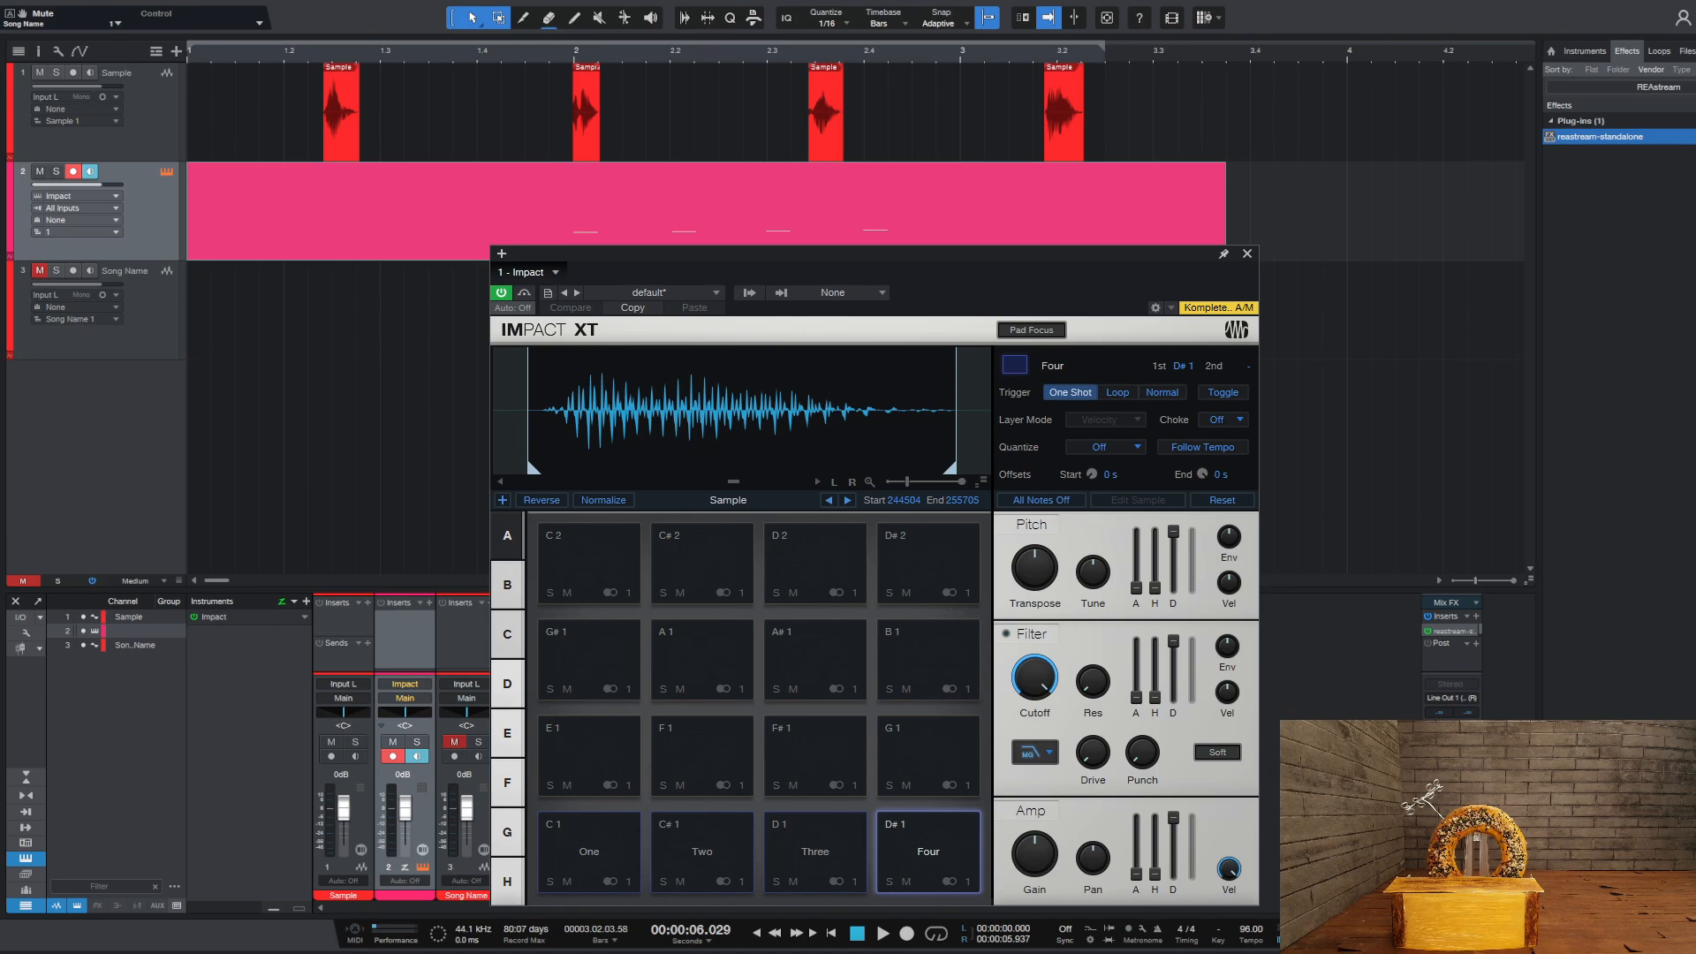
{"action": "left_click", "coordinate": [633, 844]}
{"action": "left_click", "coordinate": [909, 840]}
{"action": "key", "text": "Escape"}
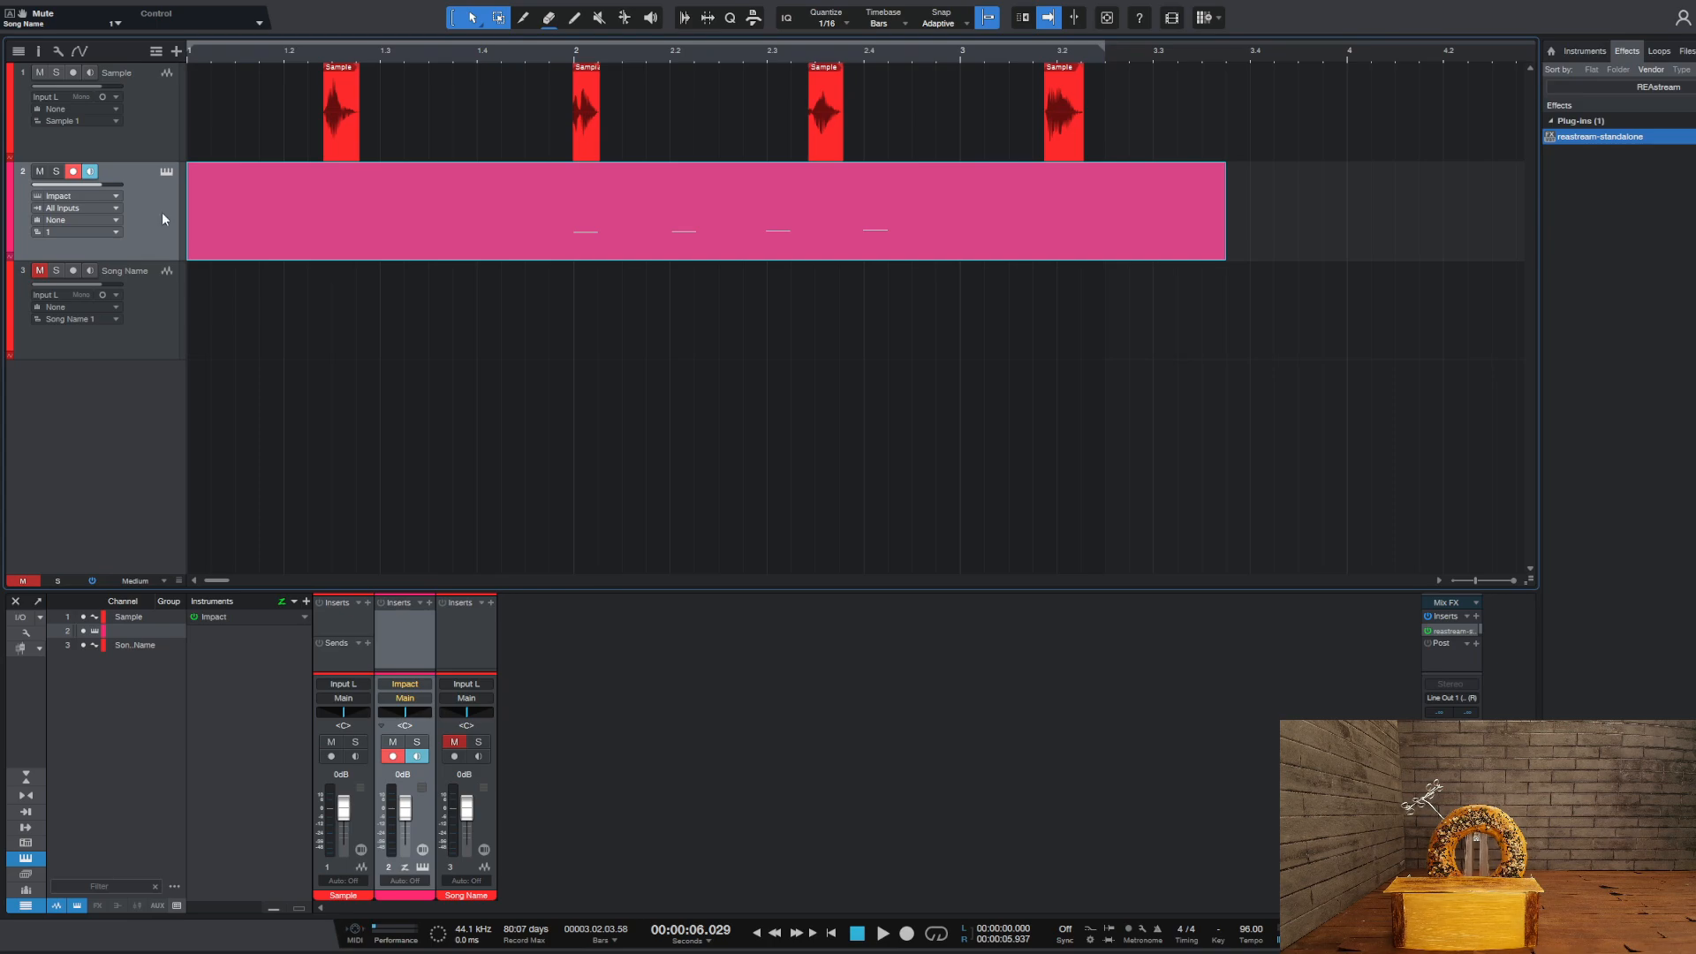
Open the Impact track's part in the note editor, solo the track, and play its four-note pattern
{"action": "double_click", "coordinate": [591, 251]}
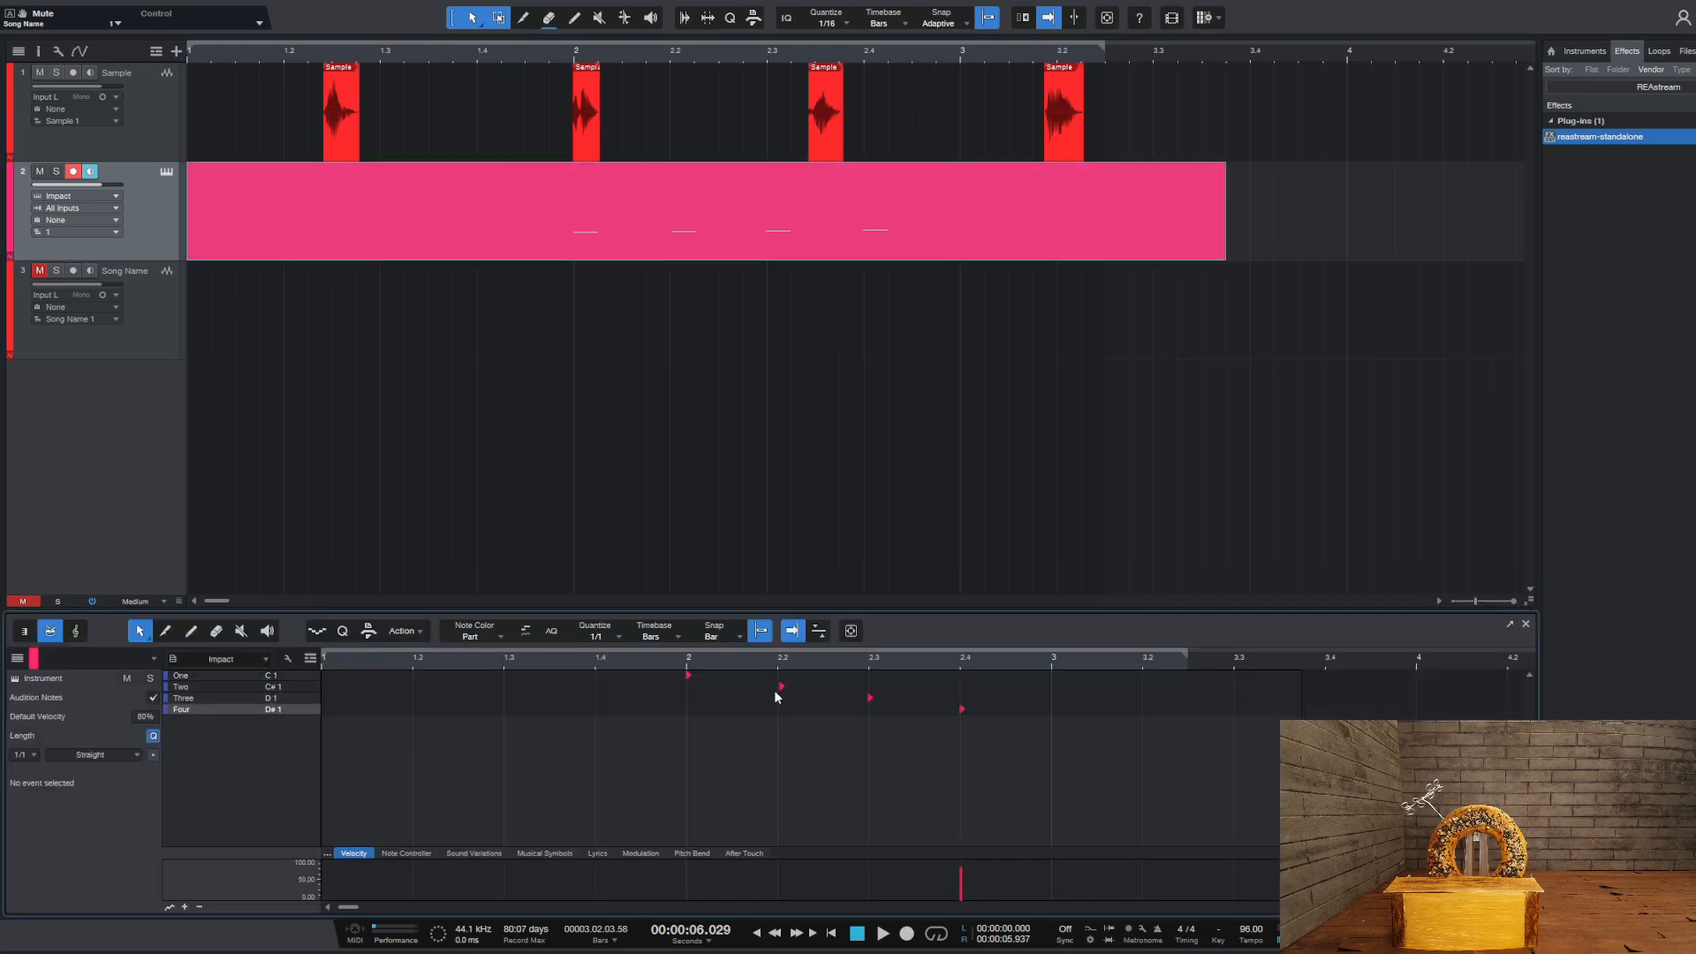
{"action": "key", "text": "s"}
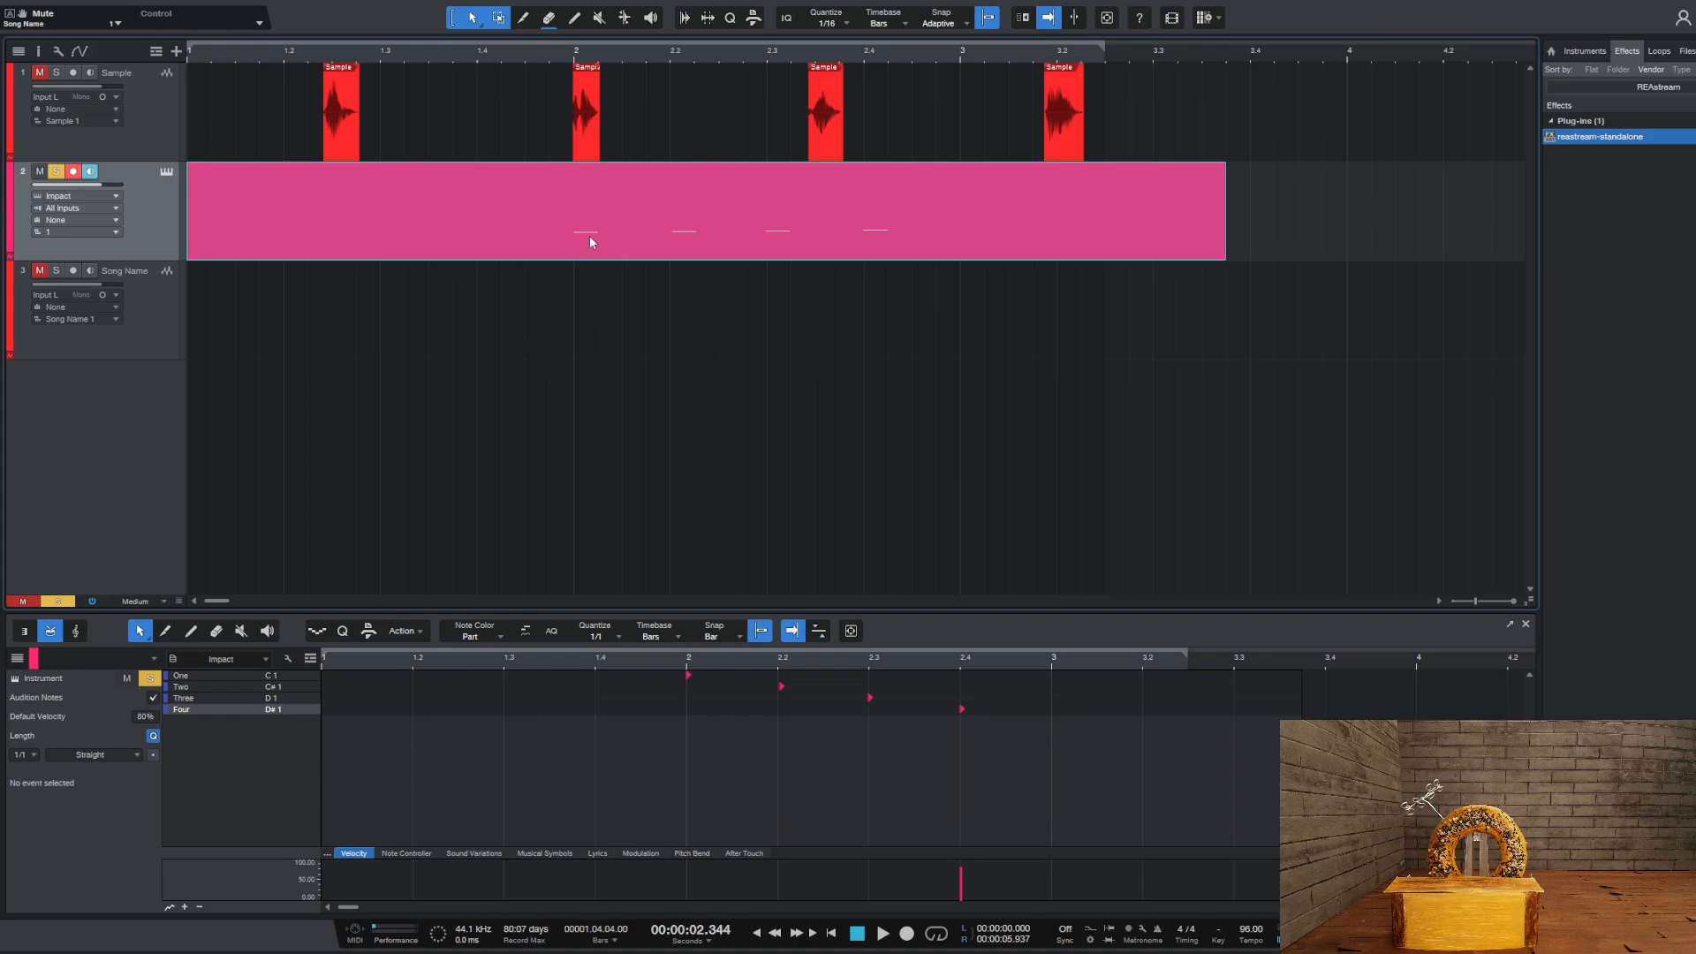
{"action": "key", "text": "space"}
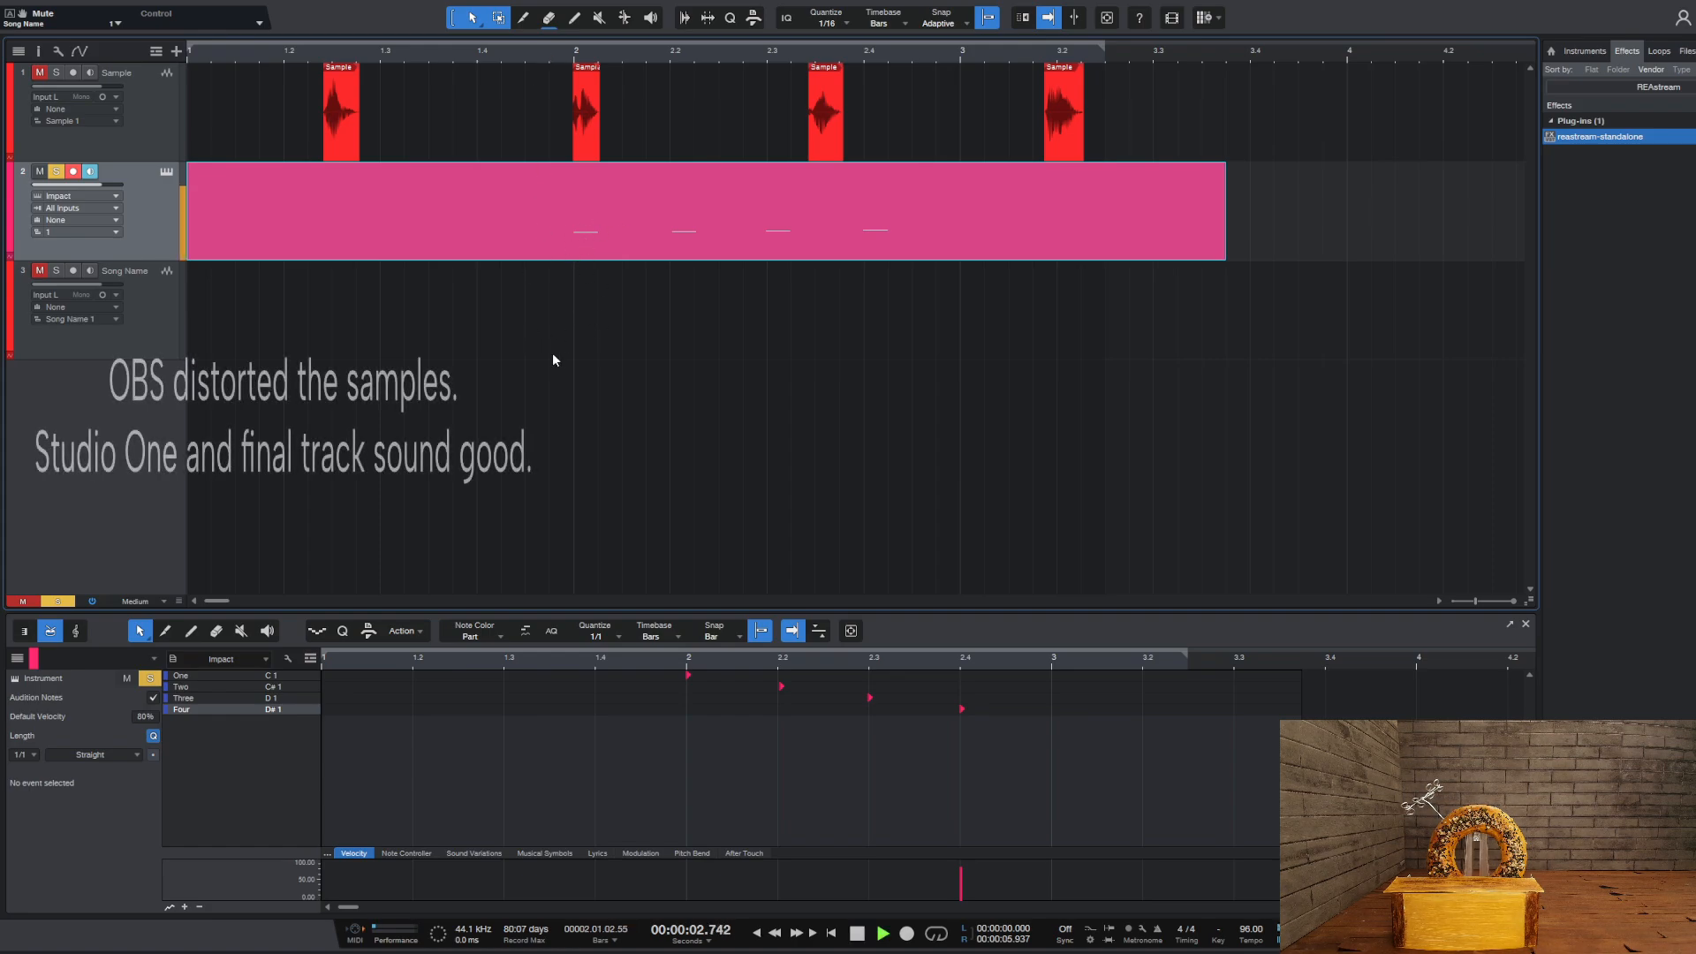
{"action": "key", "text": "space"}
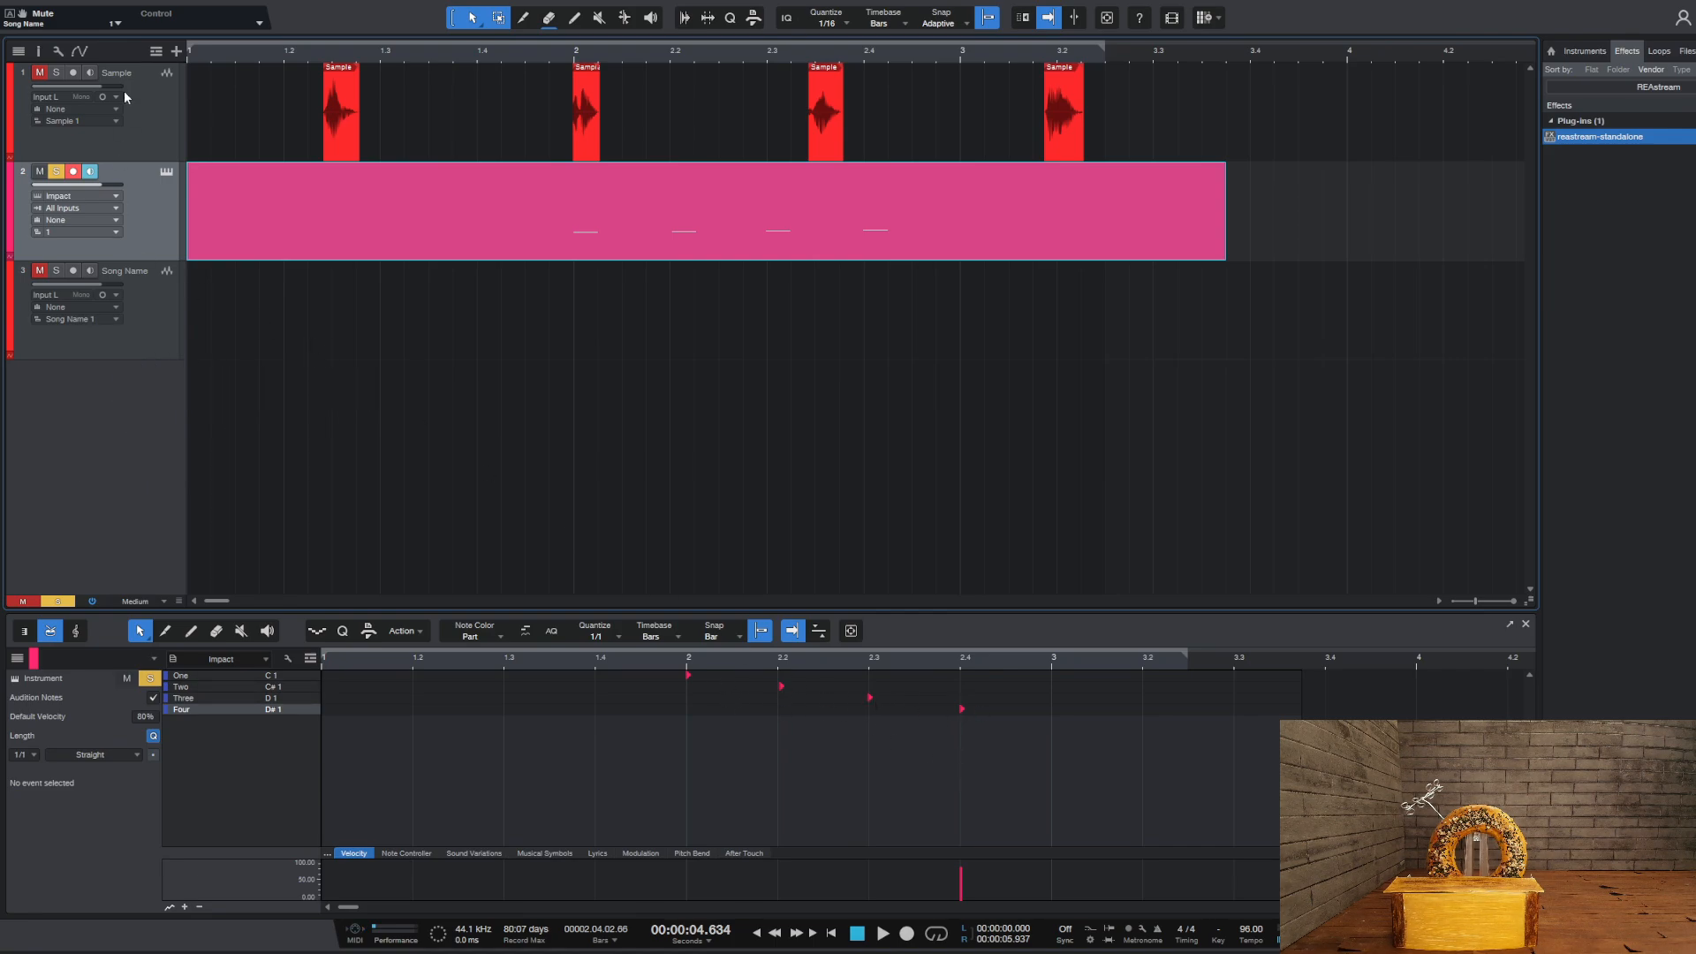
Review the Sample, Song Name and Impact tracks' settings in the inspector, reopen the Impact part, and hide the inspector
{"action": "left_click", "coordinate": [173, 120]}
{"action": "left_click", "coordinate": [38, 53]}
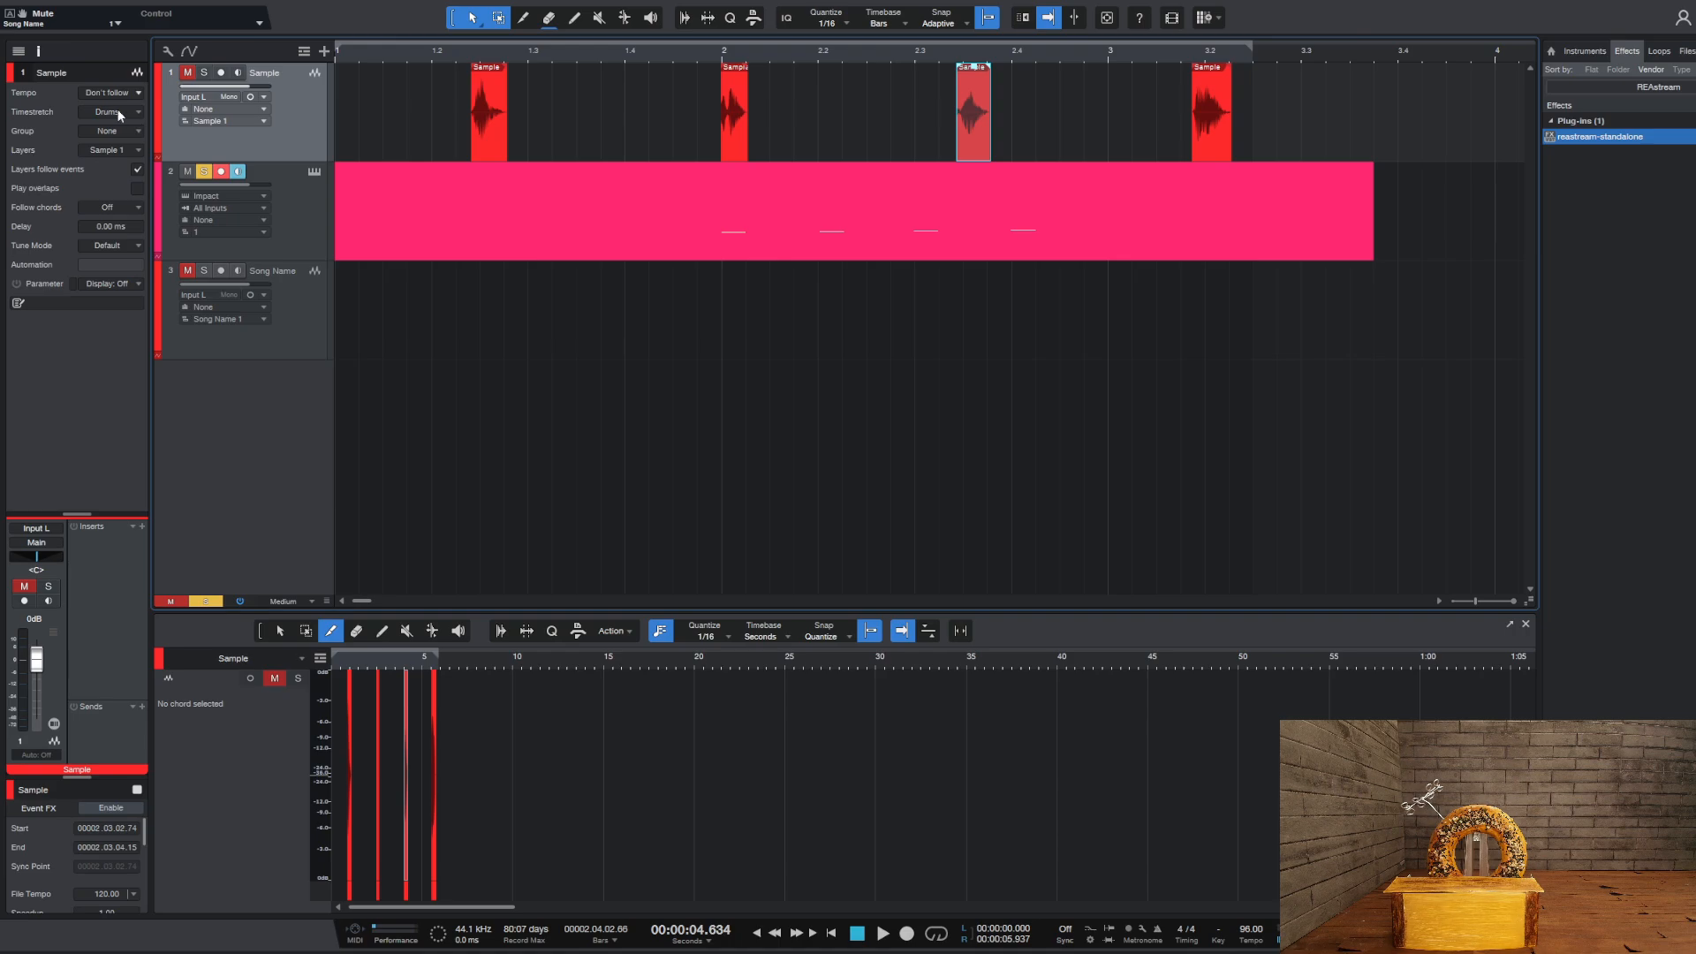
{"action": "key", "text": "F3"}
{"action": "left_click", "coordinate": [290, 316]}
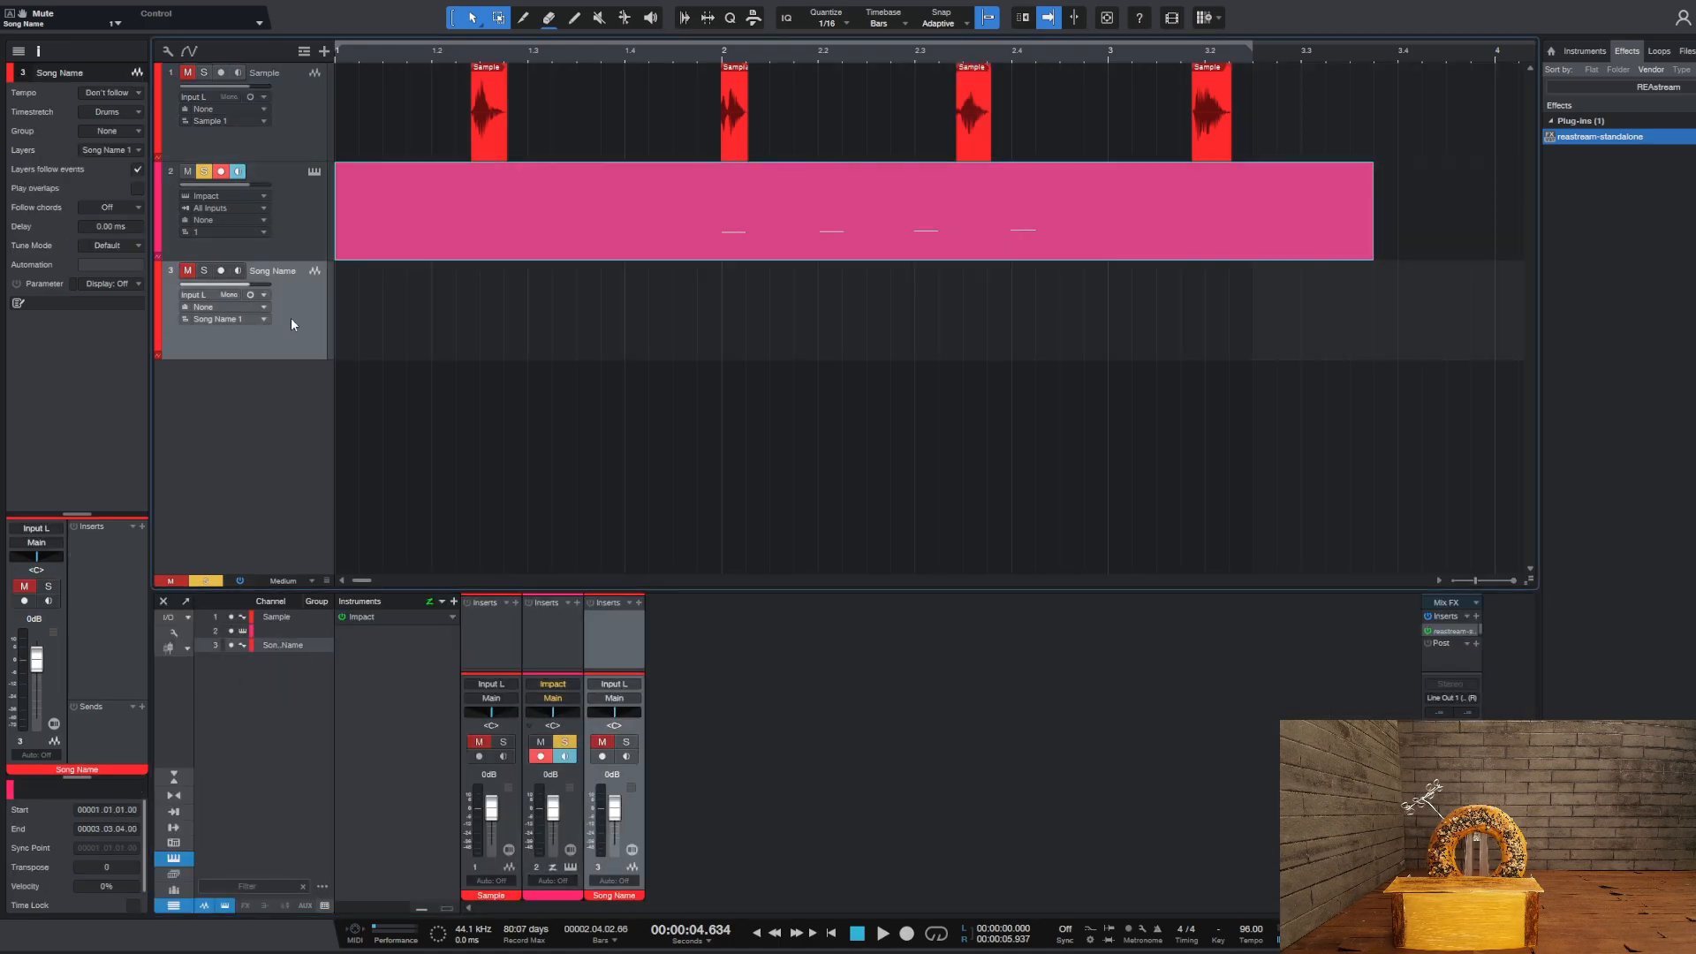
{"action": "double_click", "coordinate": [401, 236]}
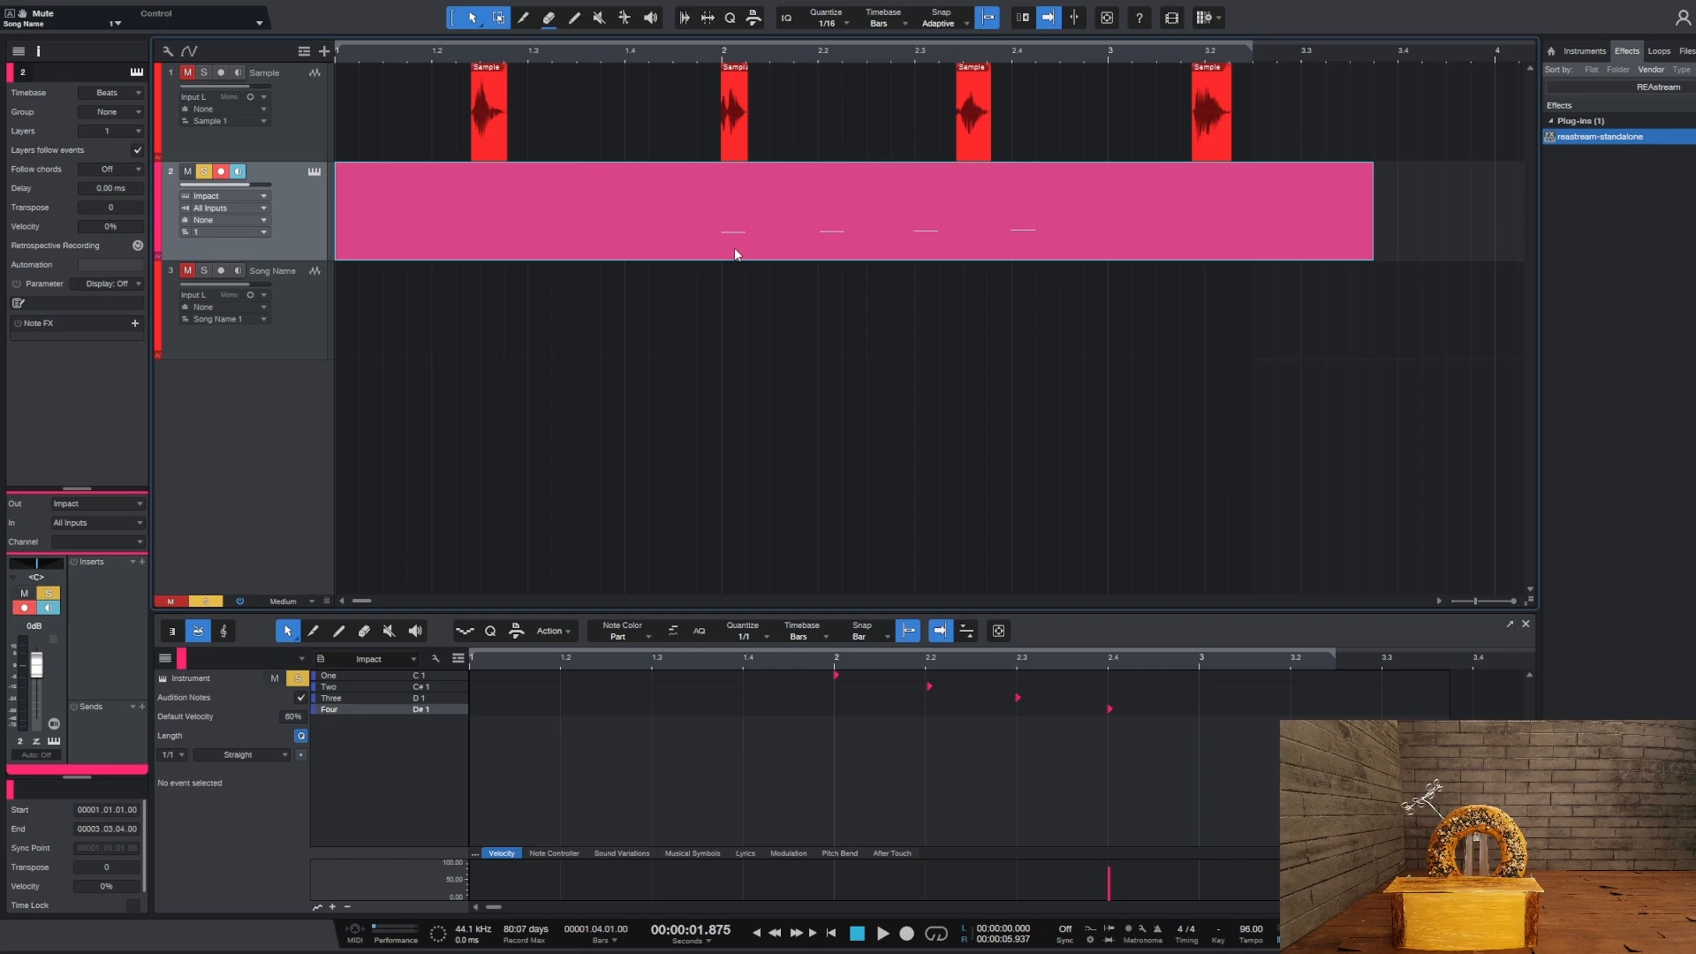
{"action": "left_click", "coordinate": [41, 52]}
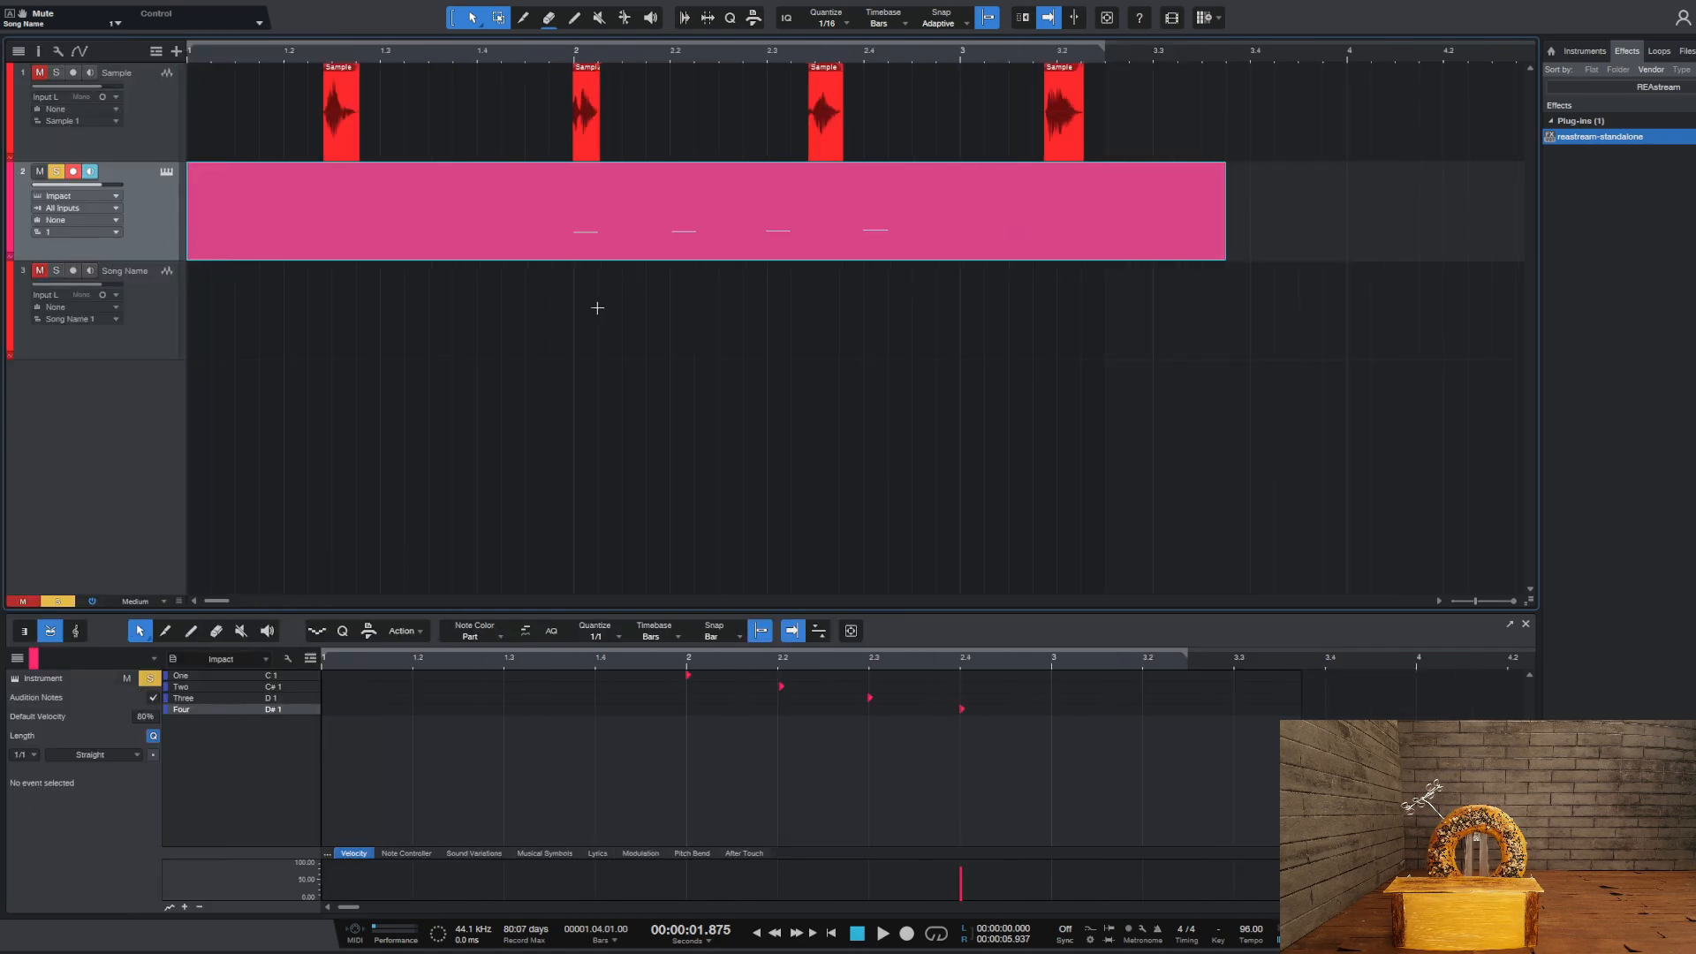
Release the solo on the Impact track and unmute the Song Name track
{"action": "left_click", "coordinate": [56, 171]}
{"action": "left_click", "coordinate": [40, 271]}
{"action": "key", "text": "alt+Tab"}
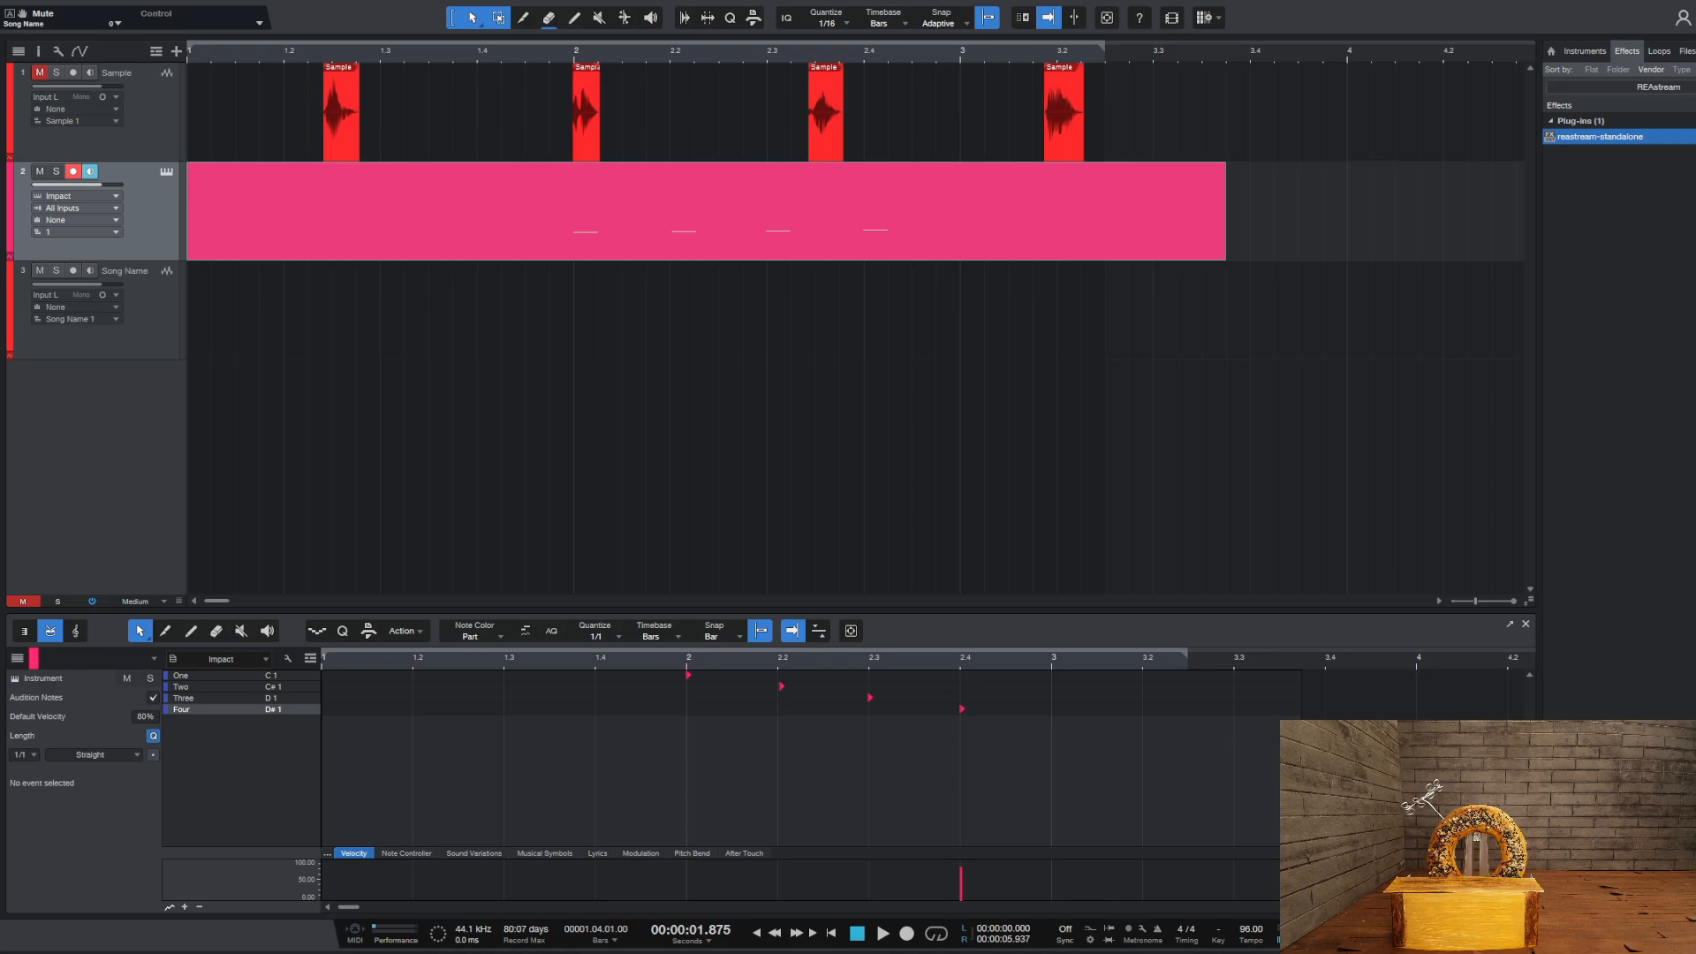
{"action": "key", "text": "alt+Tab"}
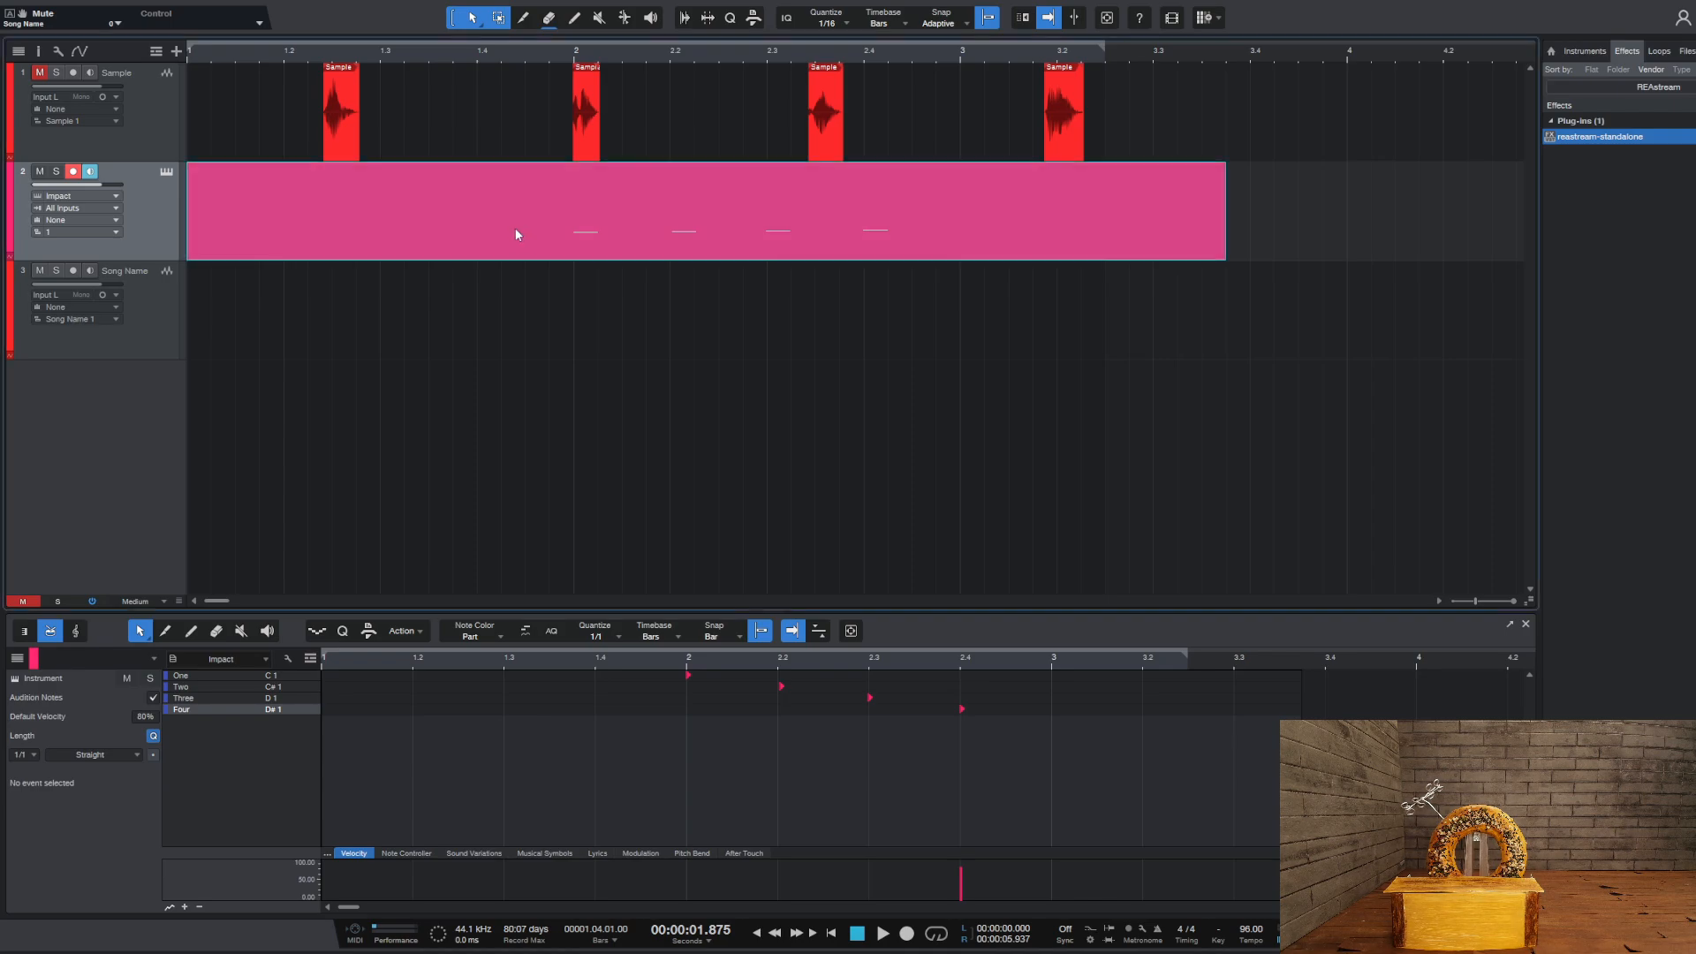
{"action": "key", "text": "alt+Tab"}
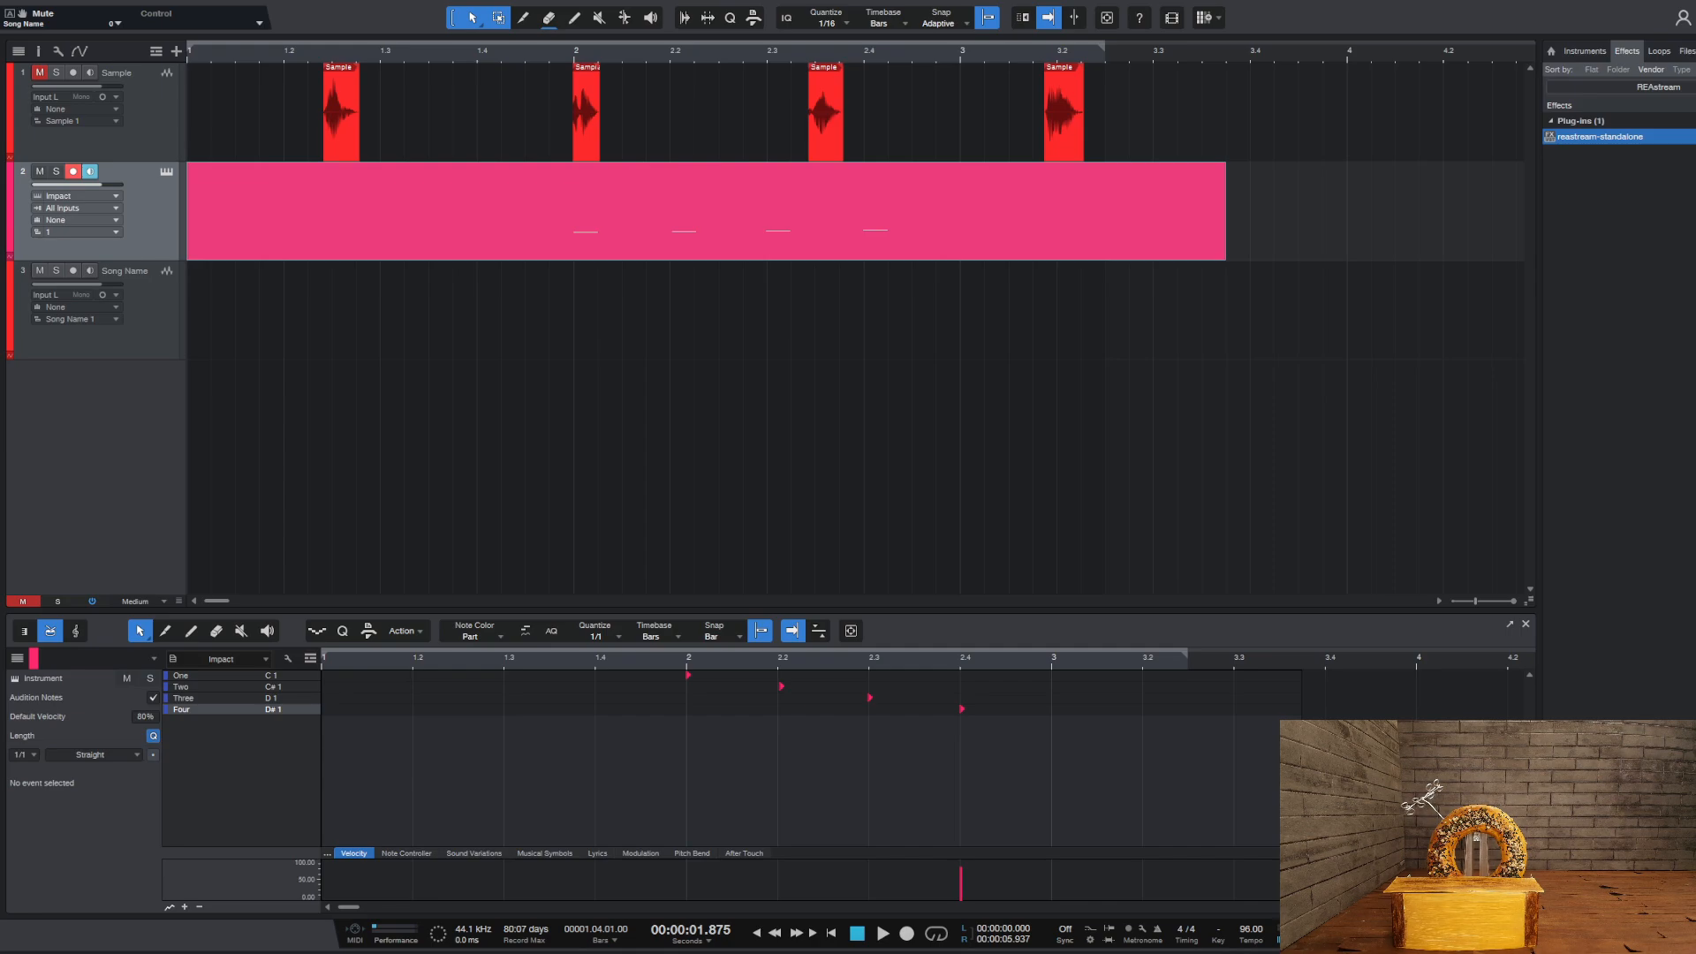
{"action": "key", "text": "alt+Tab"}
Set the song tempo to 137 and play back the Impact pattern at that speed
{"action": "left_click", "coordinate": [1250, 930]}
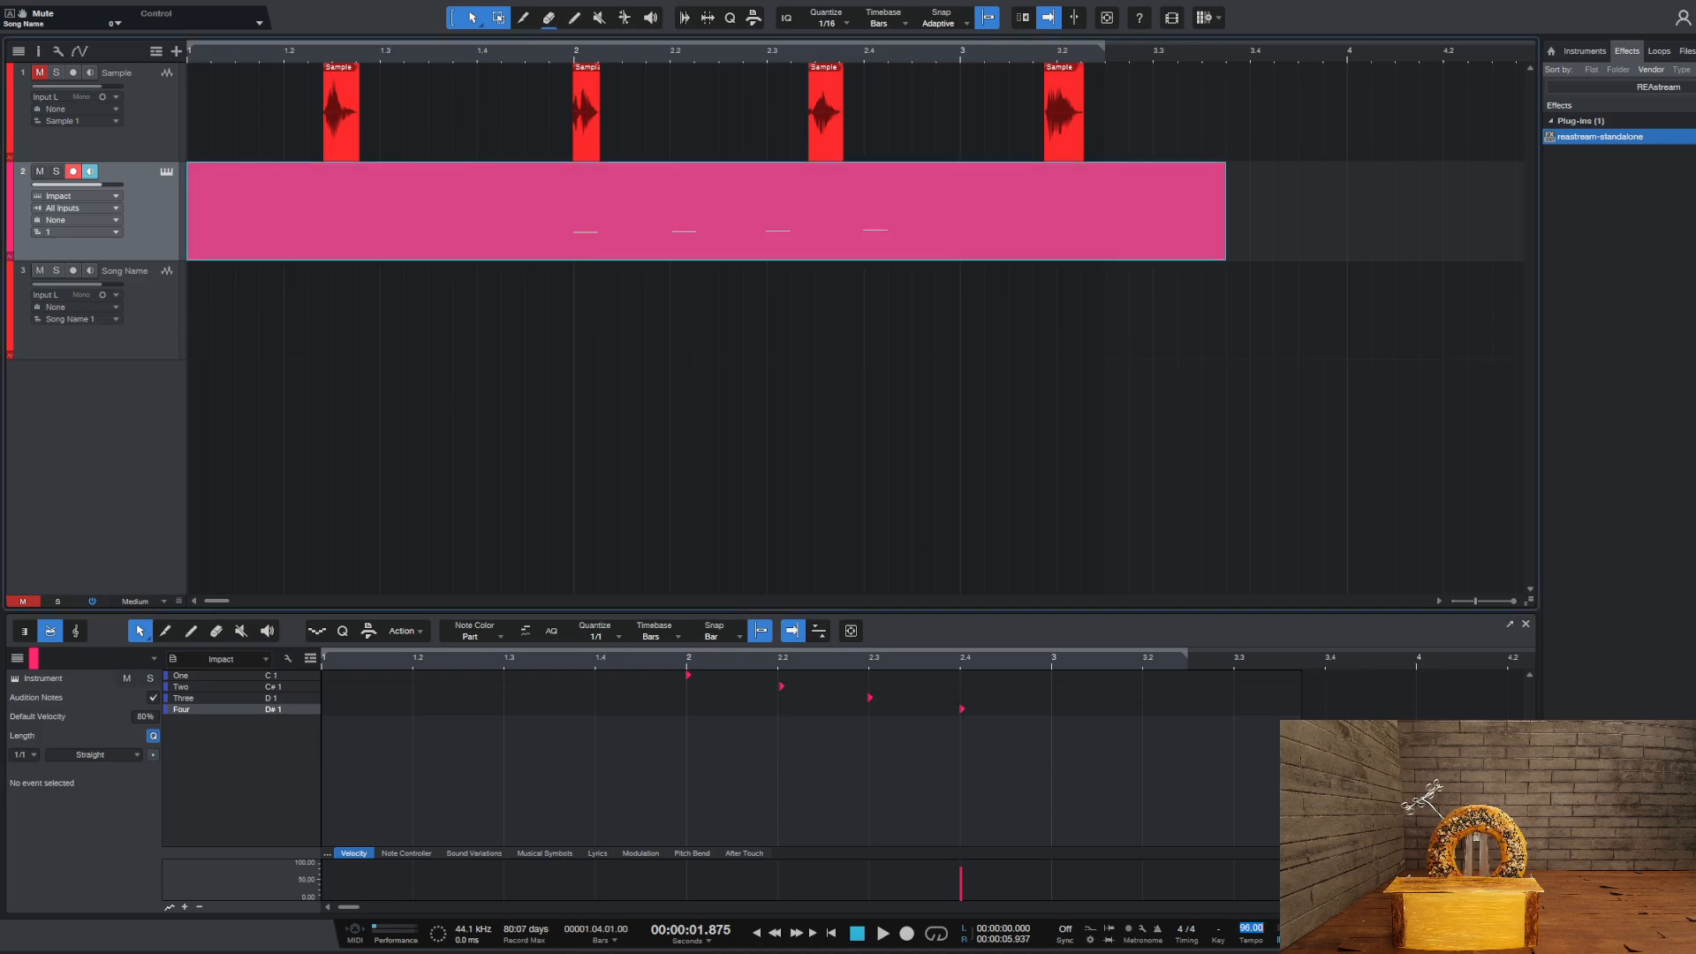
{"action": "type", "text": "137"}
{"action": "key", "text": "Return"}
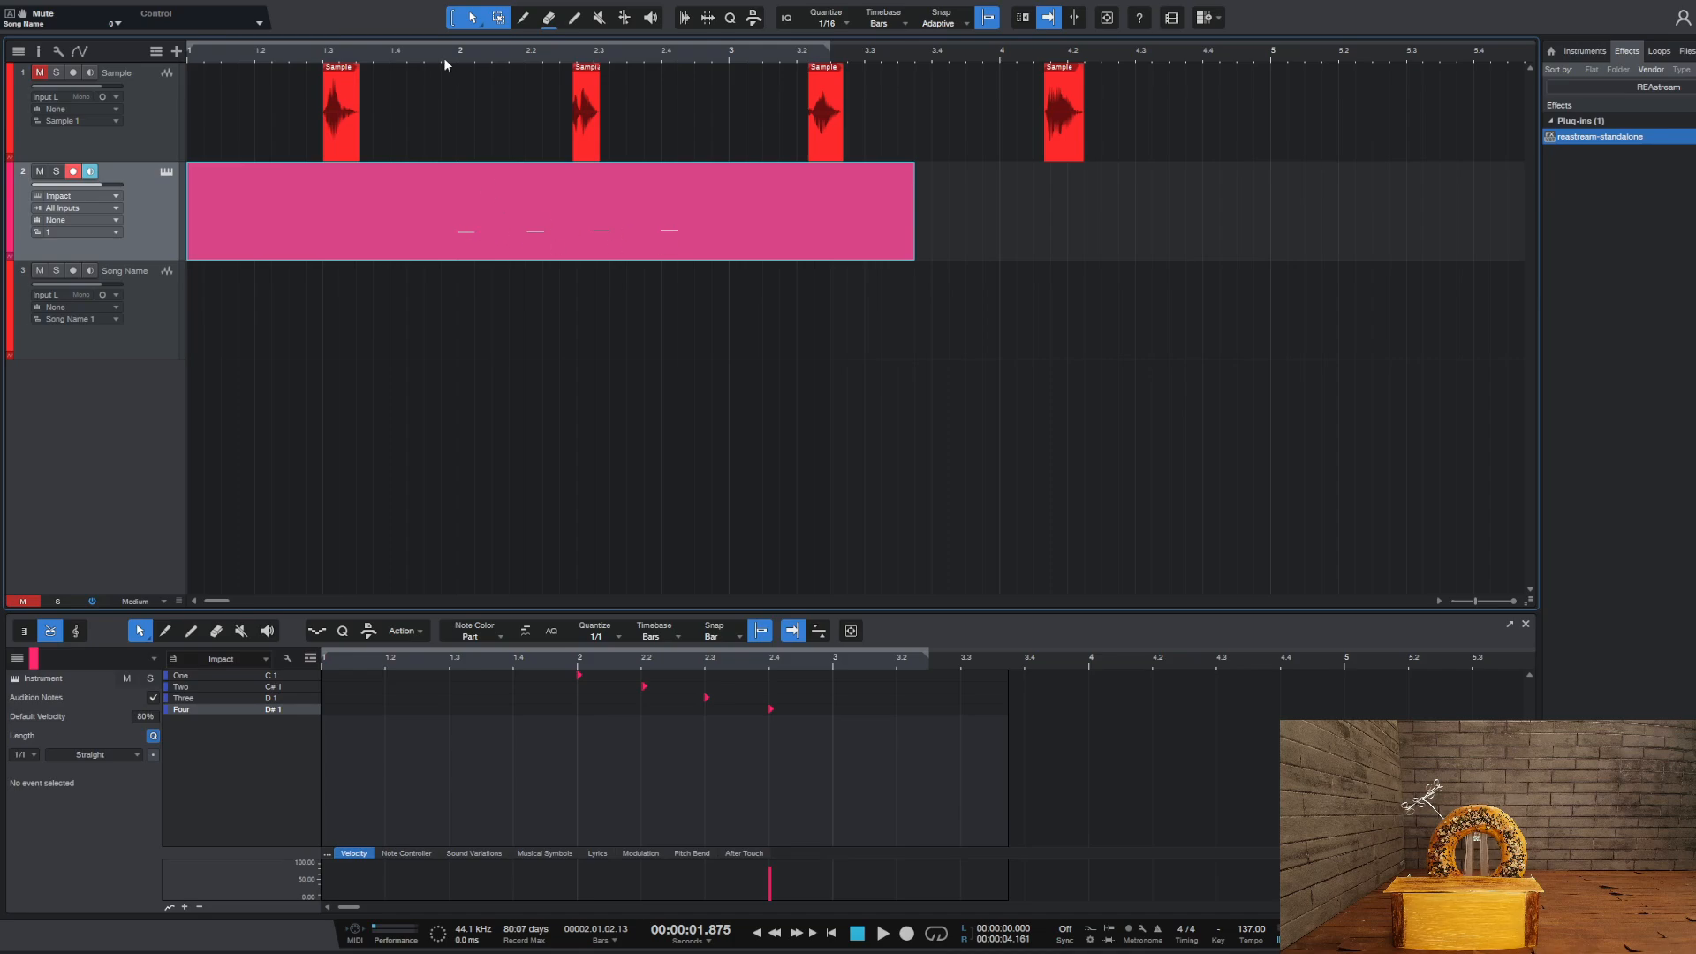
{"action": "key", "text": "space"}
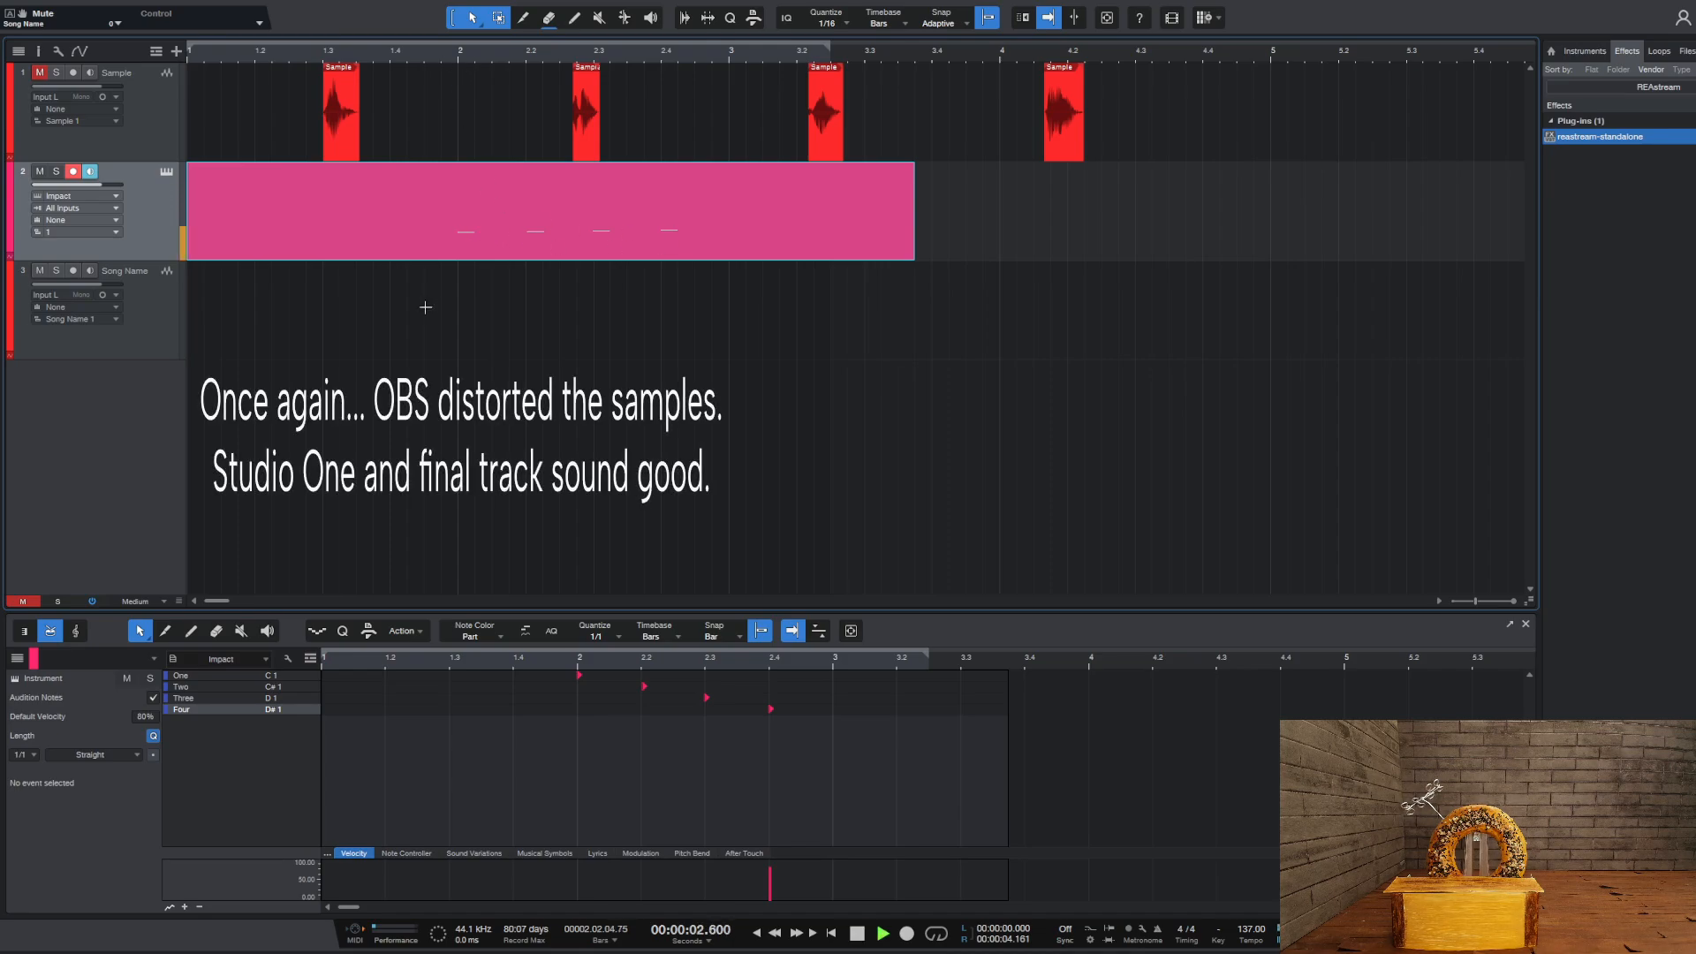
{"action": "key", "text": "space"}
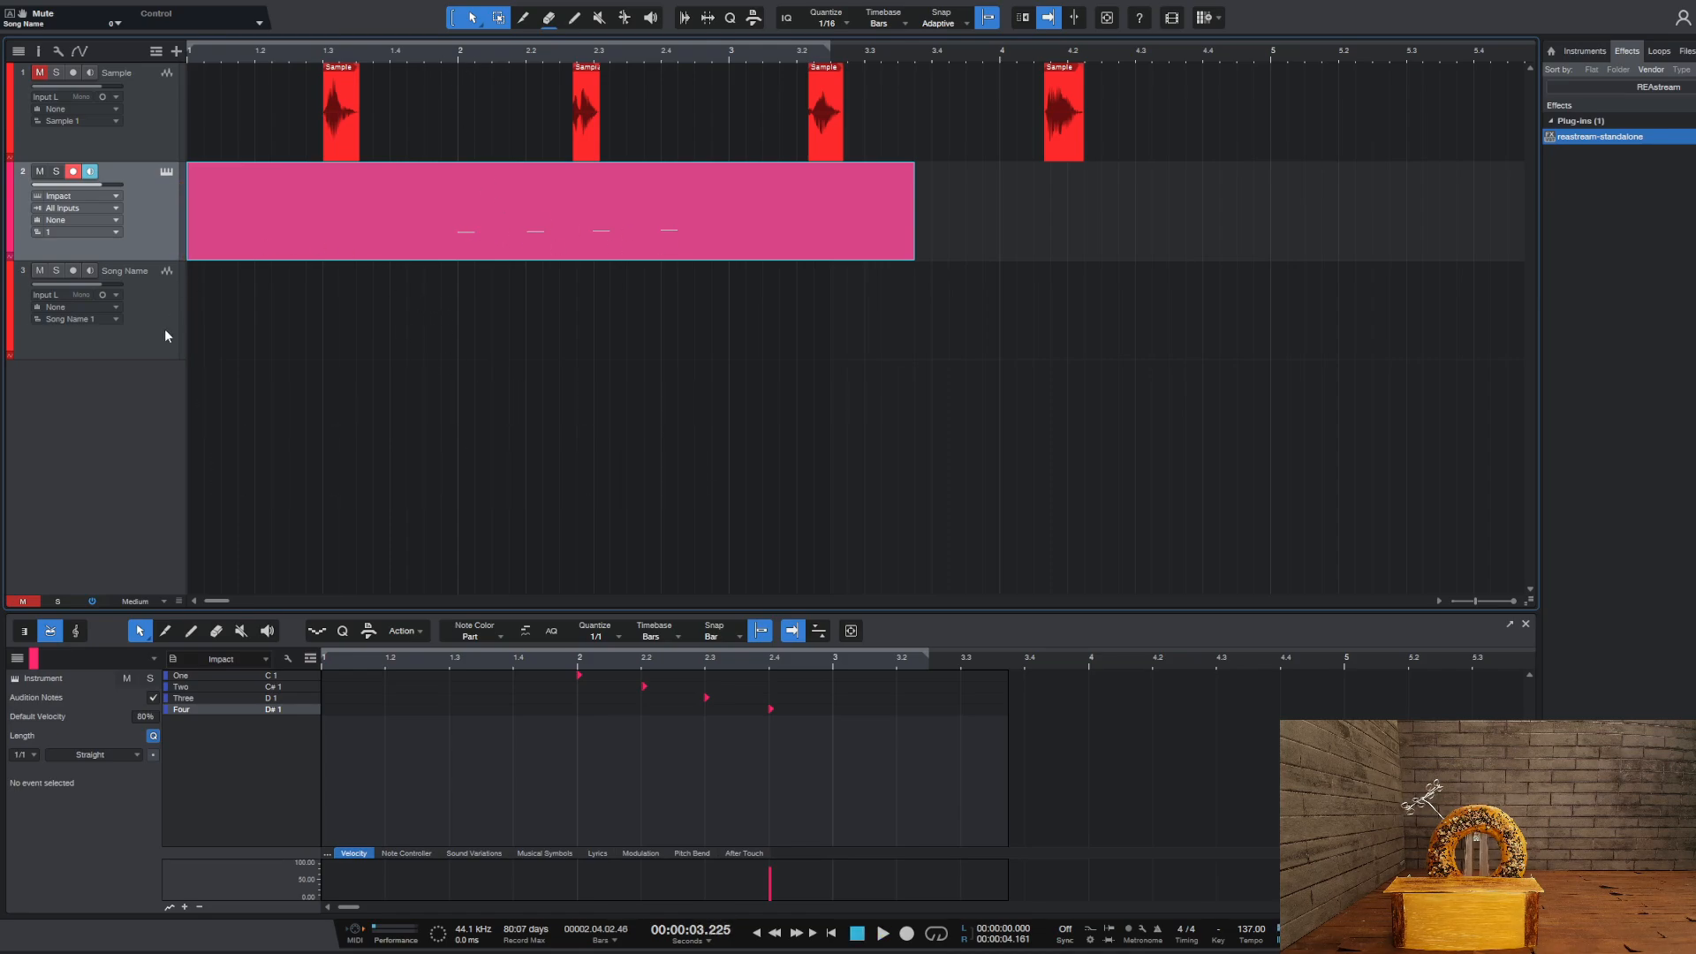
Arm the Song Name track for recording and turn off its input monitoring
{"action": "left_click", "coordinate": [127, 283]}
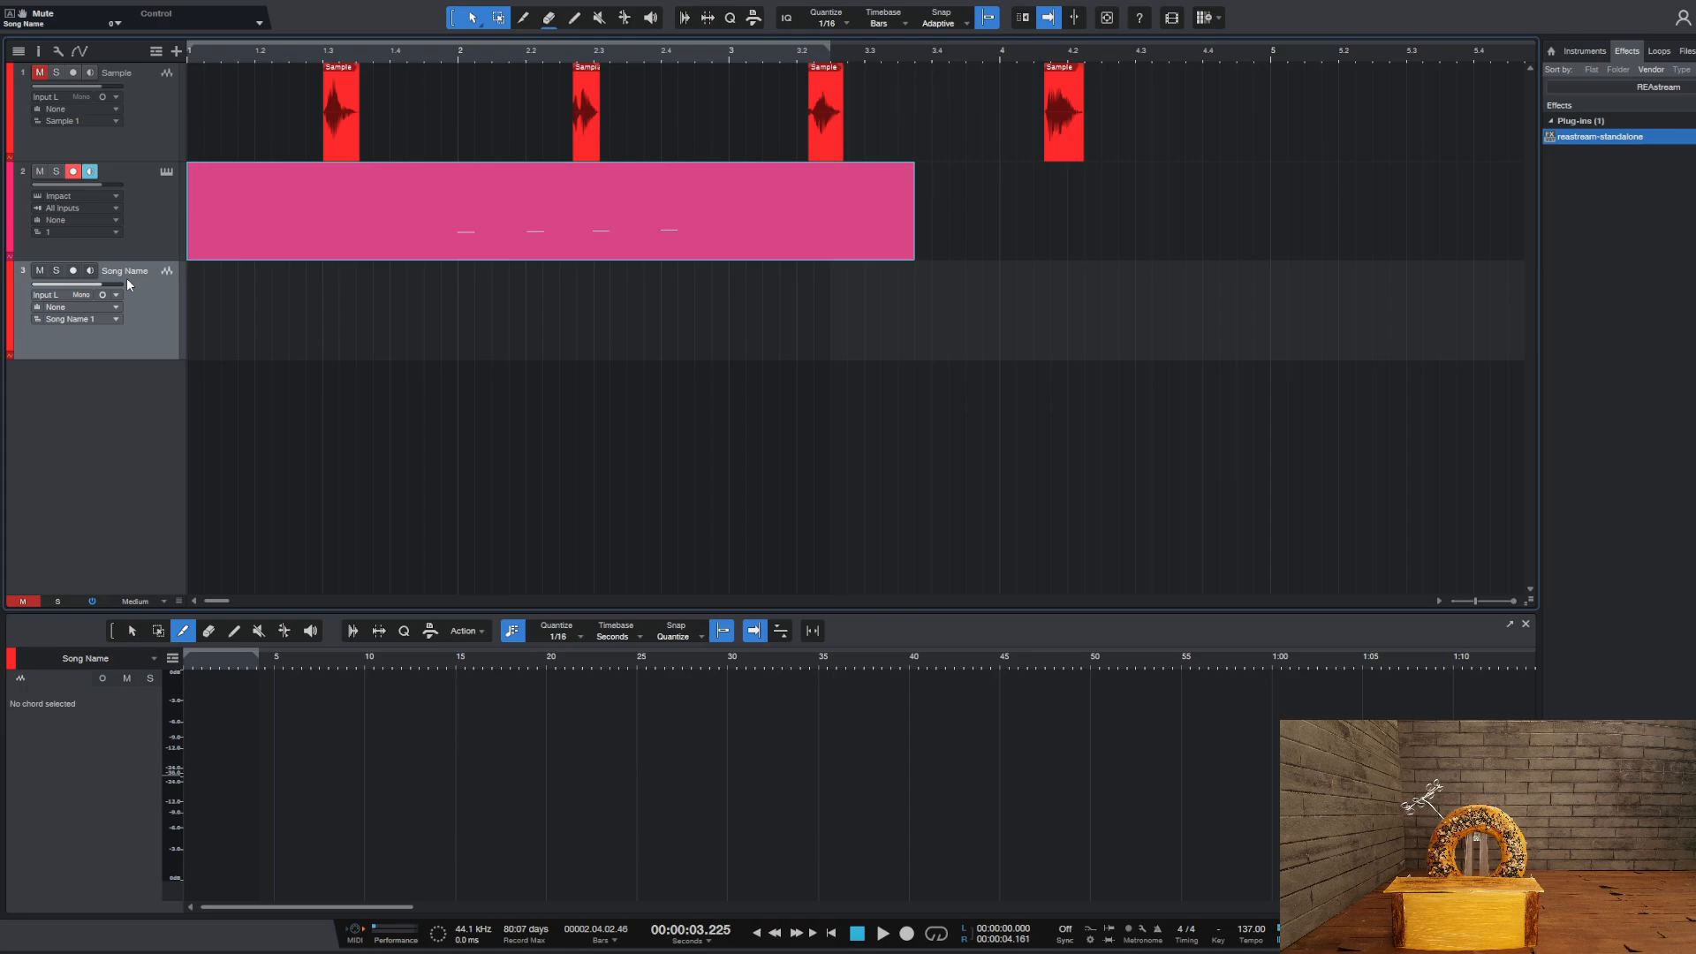
{"action": "left_click", "coordinate": [74, 271]}
{"action": "left_click", "coordinate": [855, 935]}
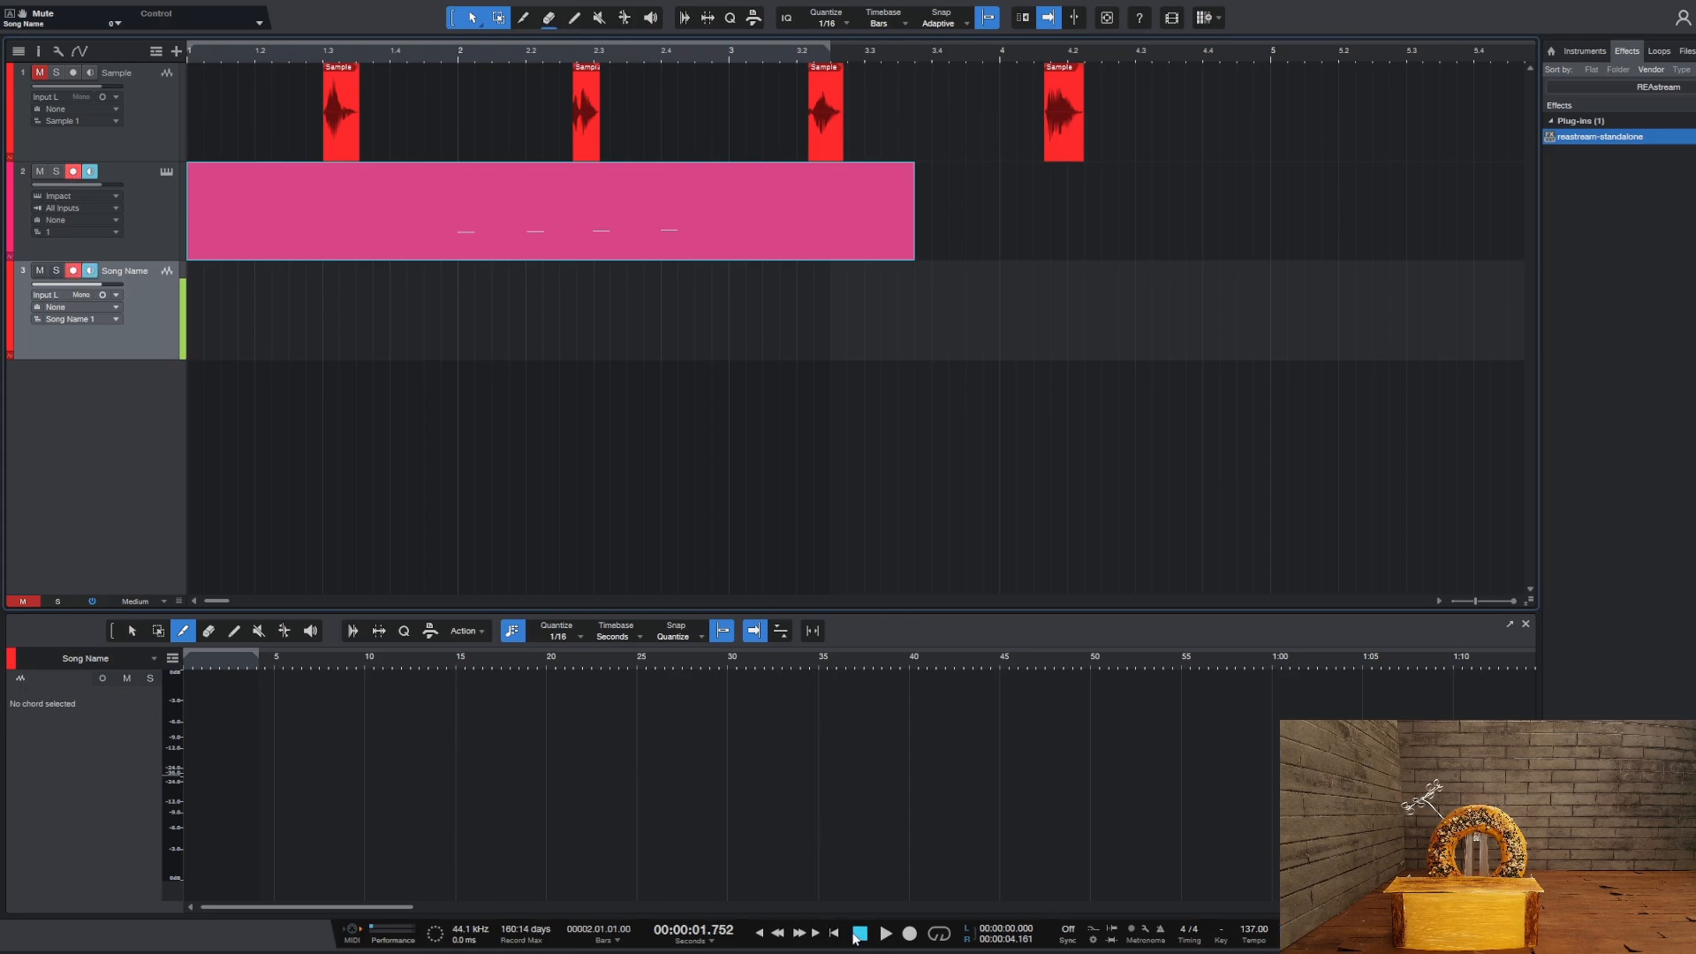
{"action": "left_click", "coordinate": [90, 271]}
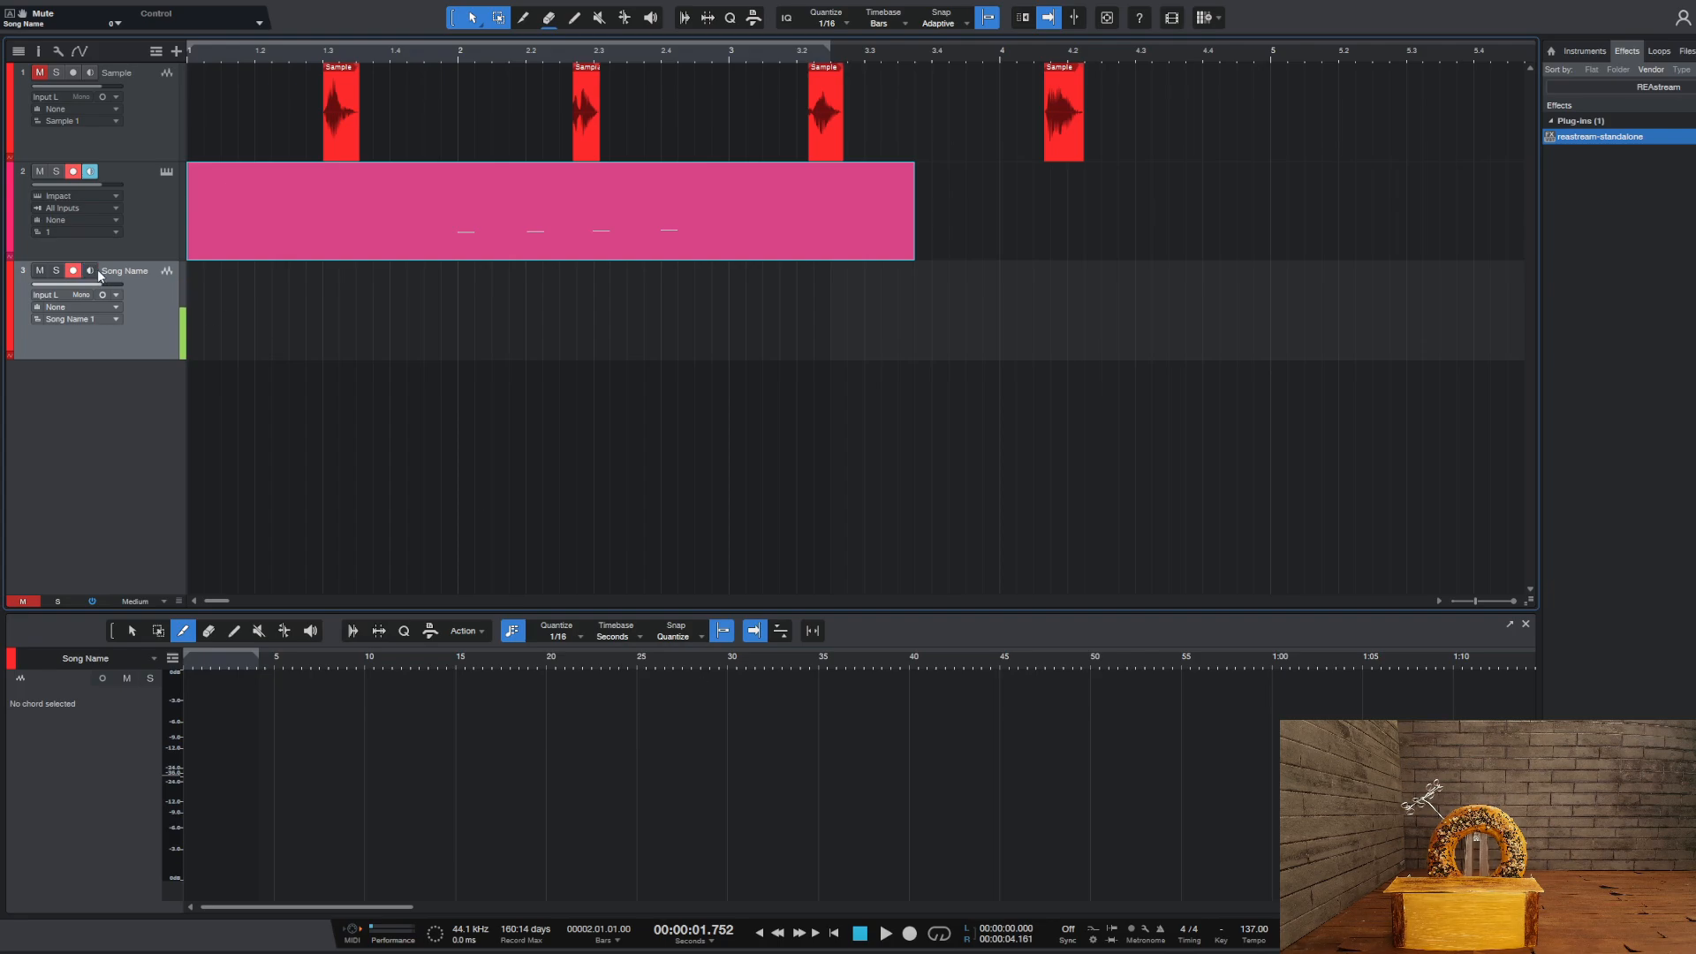
Record a short take on the Song Name track from the start of the song
{"action": "left_click", "coordinate": [758, 933]}
{"action": "left_click", "coordinate": [910, 933]}
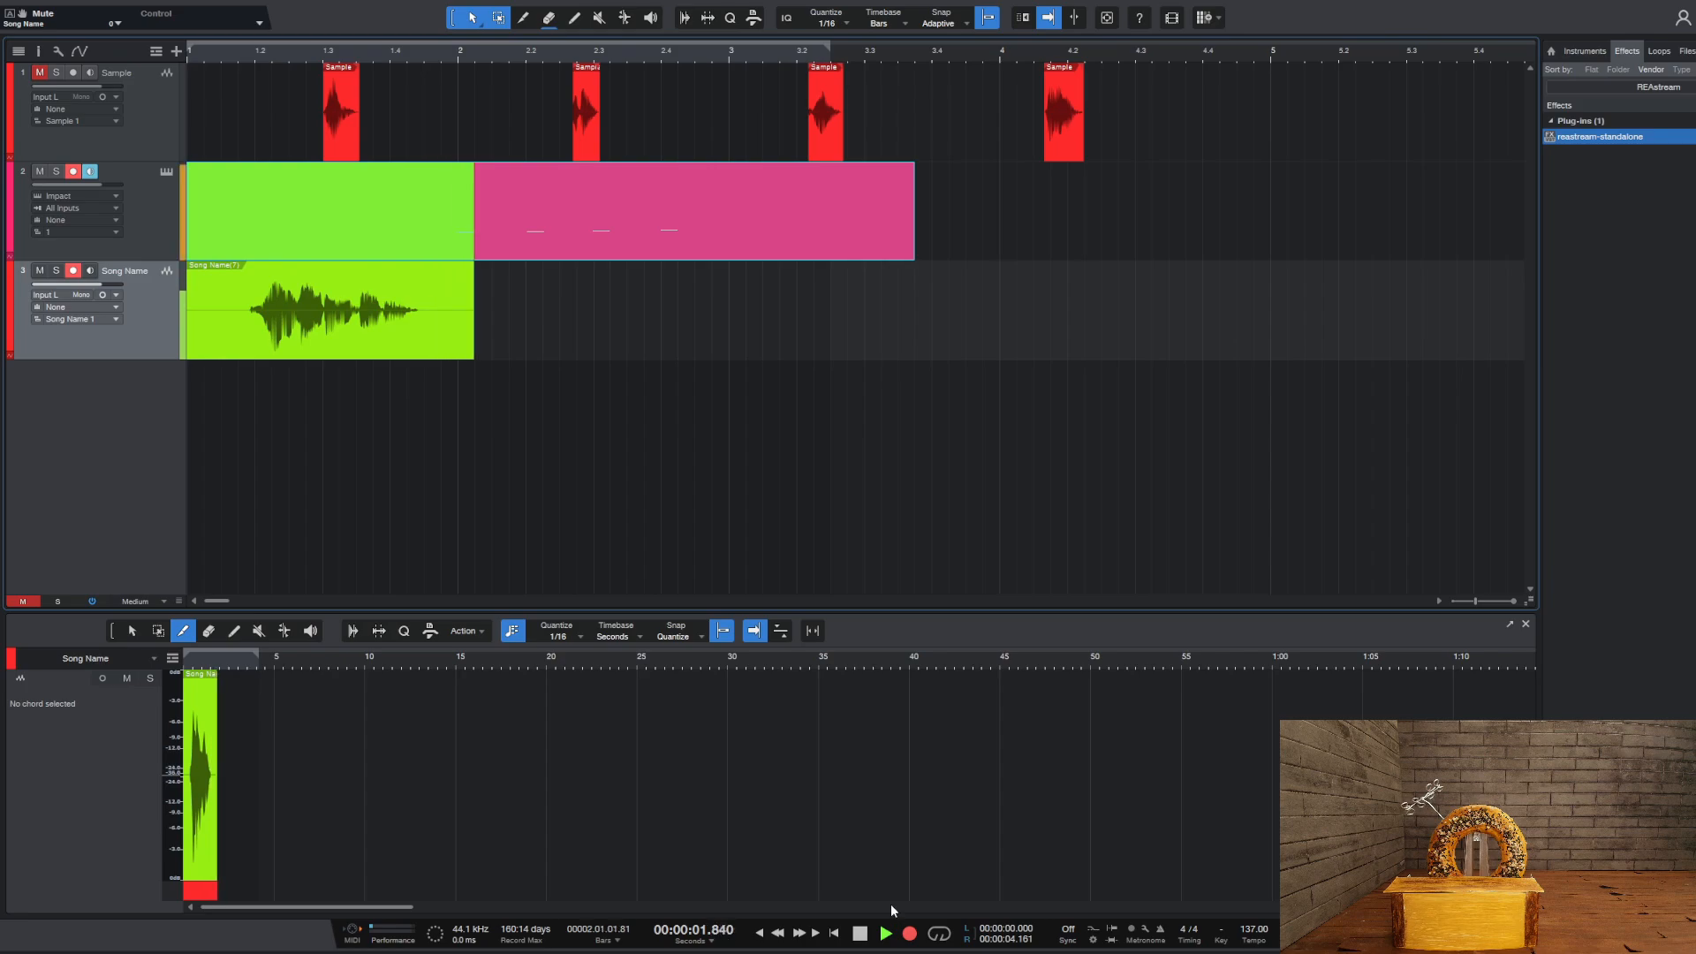
{"action": "key", "text": "space"}
Trim the silence from both ends of the recorded Song Name clip and move it to the song's start
{"action": "left_click_drag", "start_coordinate": [187, 336], "coordinate": [238, 338]}
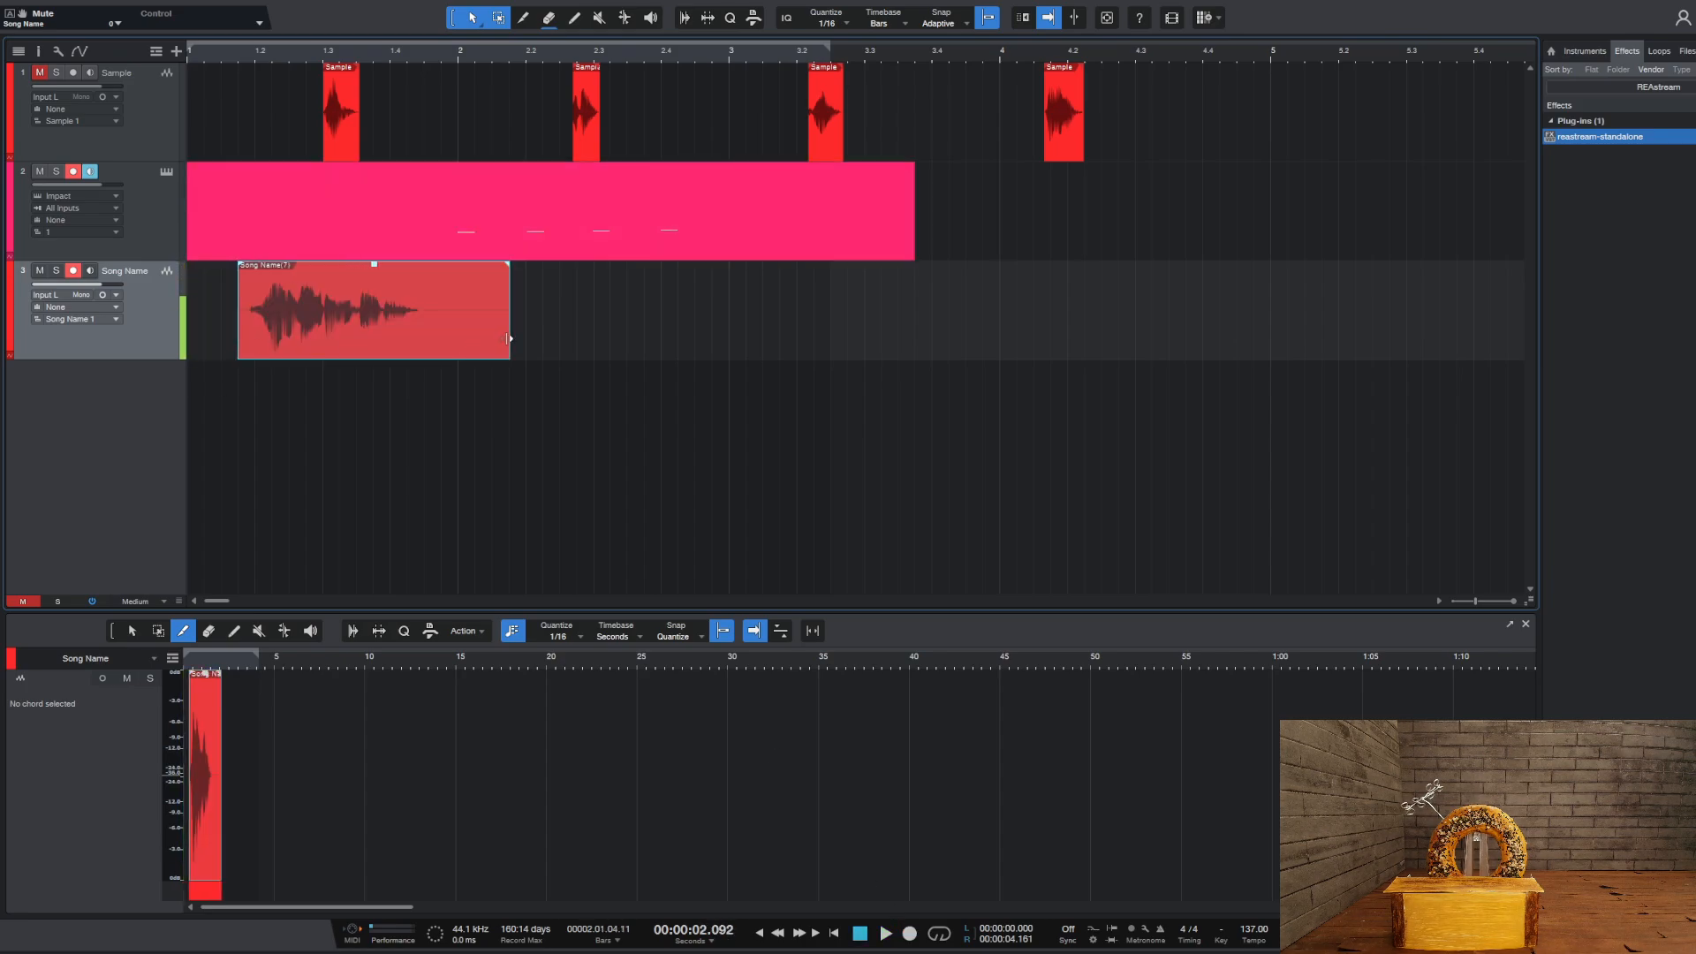
{"action": "left_click_drag", "start_coordinate": [509, 345], "coordinate": [309, 350]}
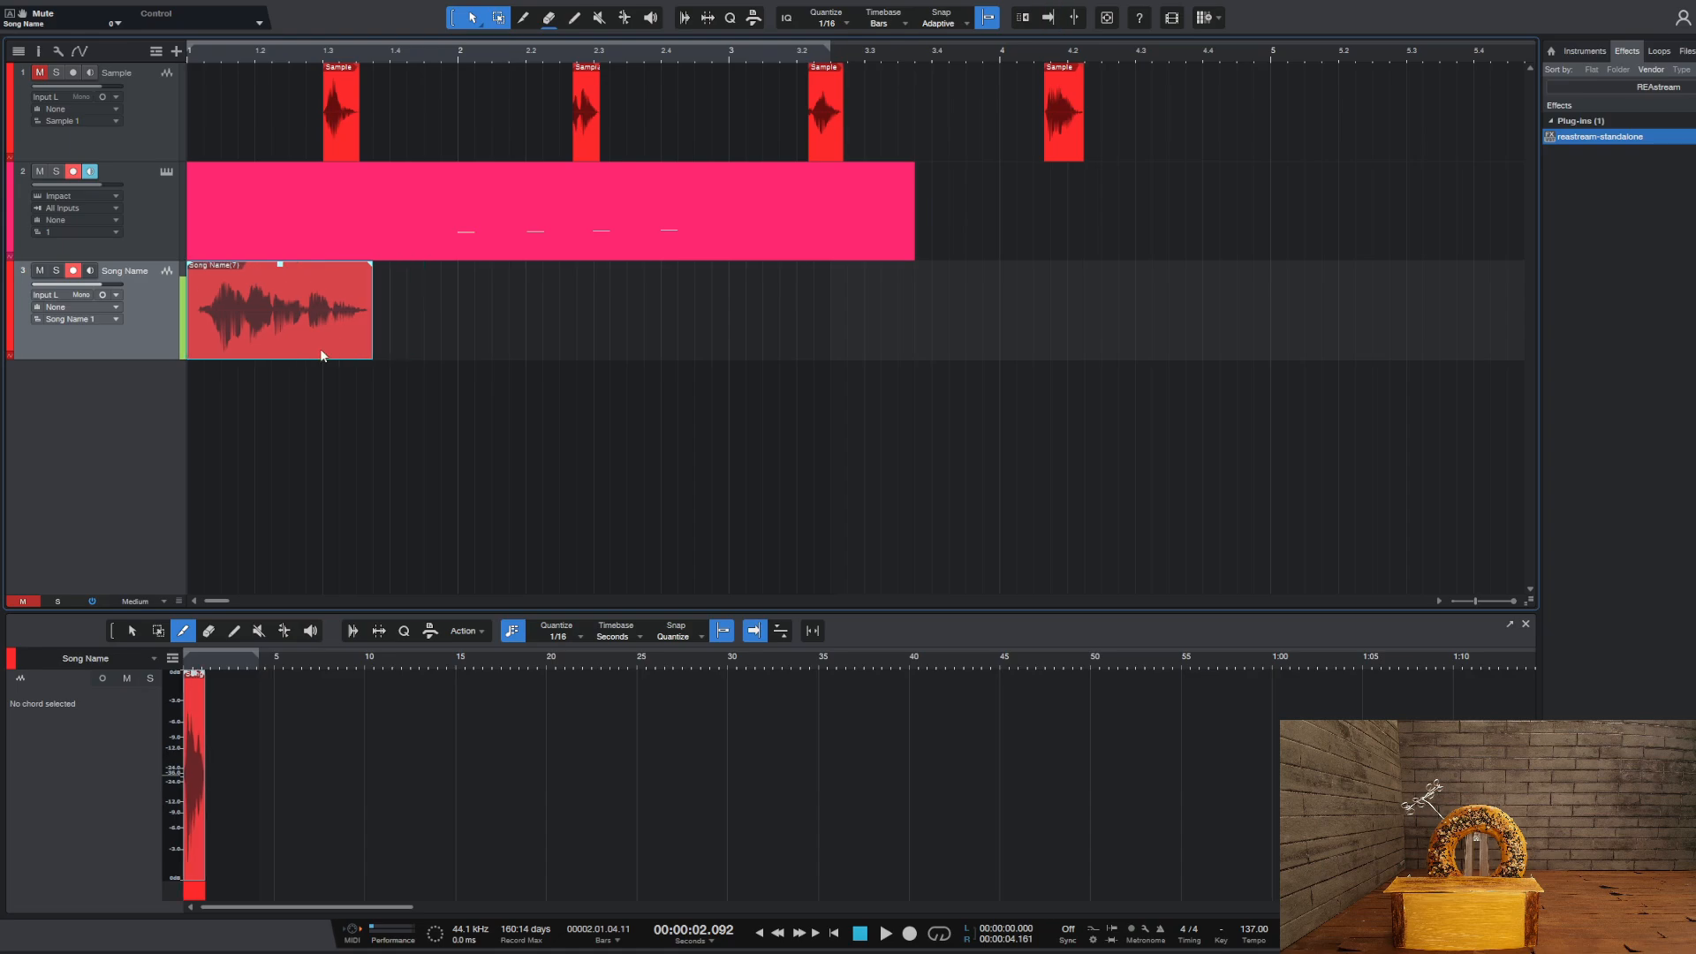
Play the song from the beginning to hear the recorded clip with the Impact pattern, and return to the start
{"action": "left_click", "coordinate": [861, 934]}
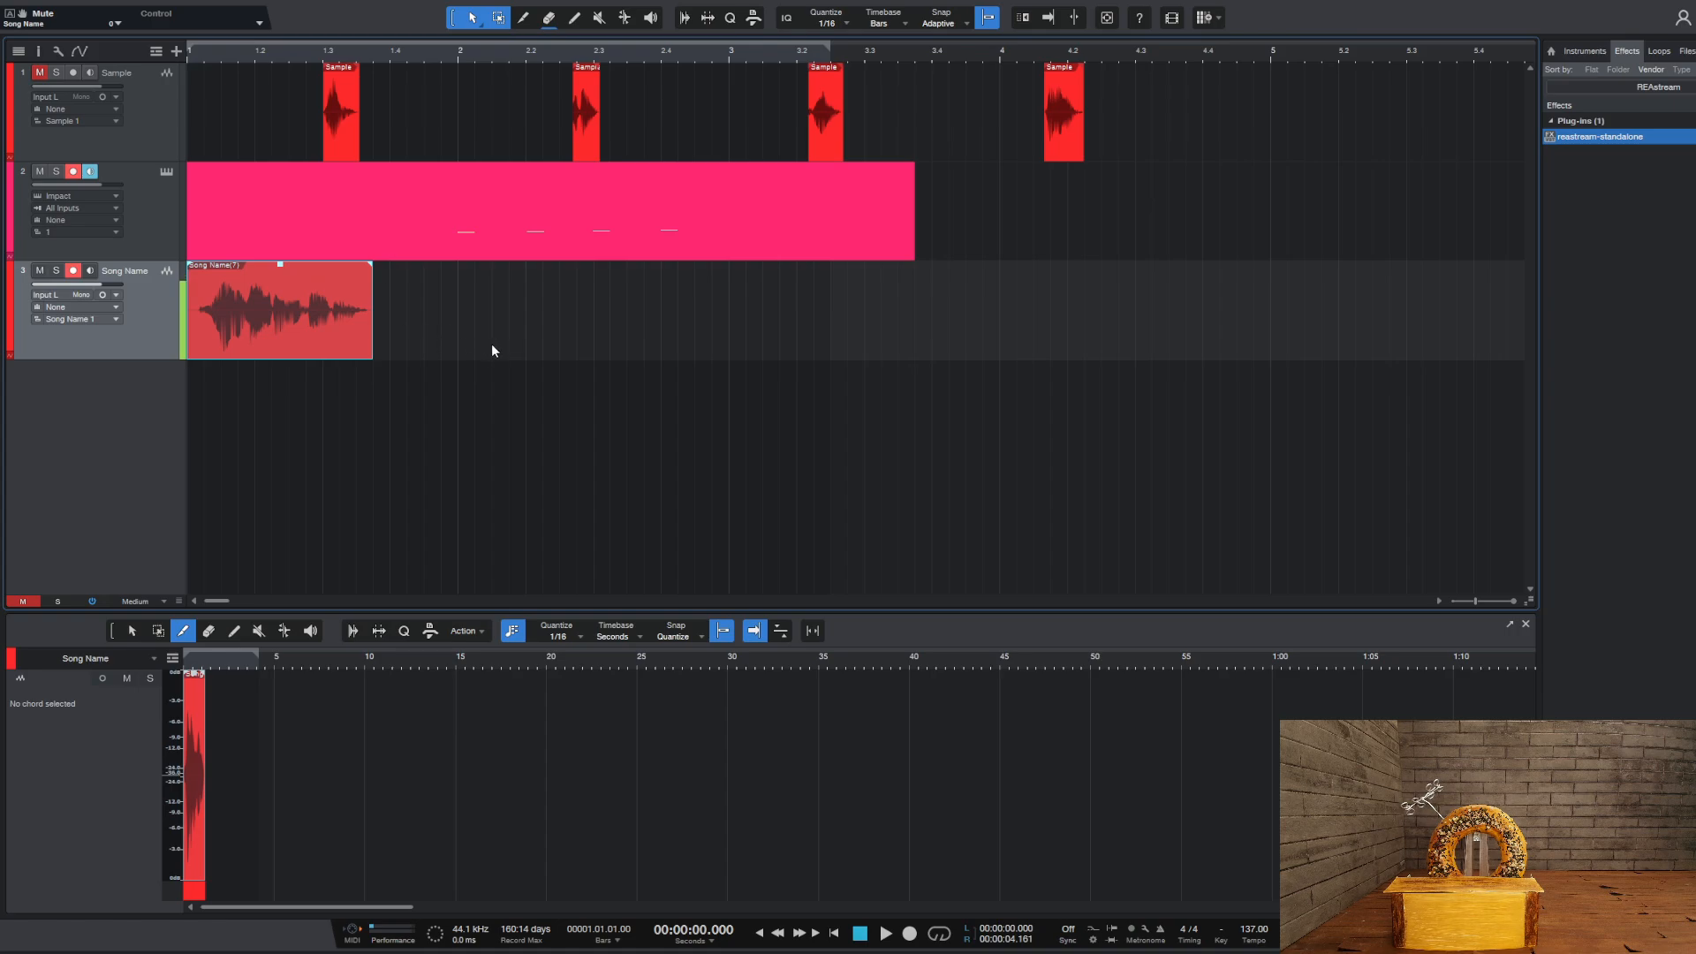
{"action": "left_click", "coordinate": [888, 934]}
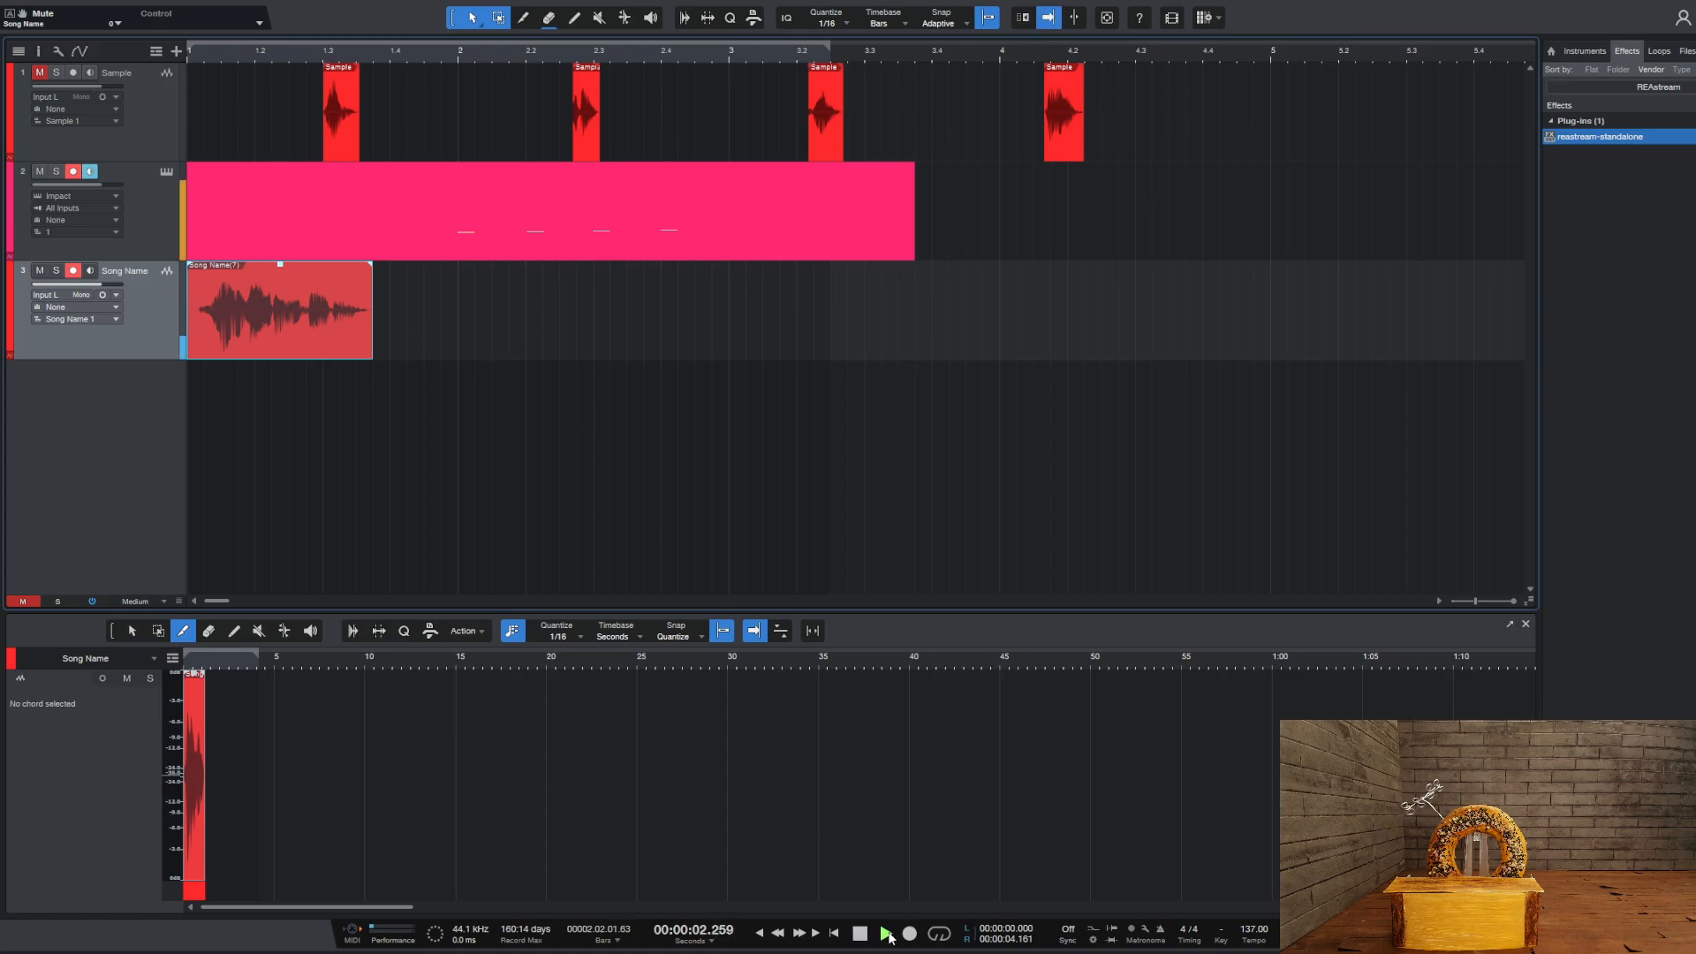
{"action": "key", "text": "space"}
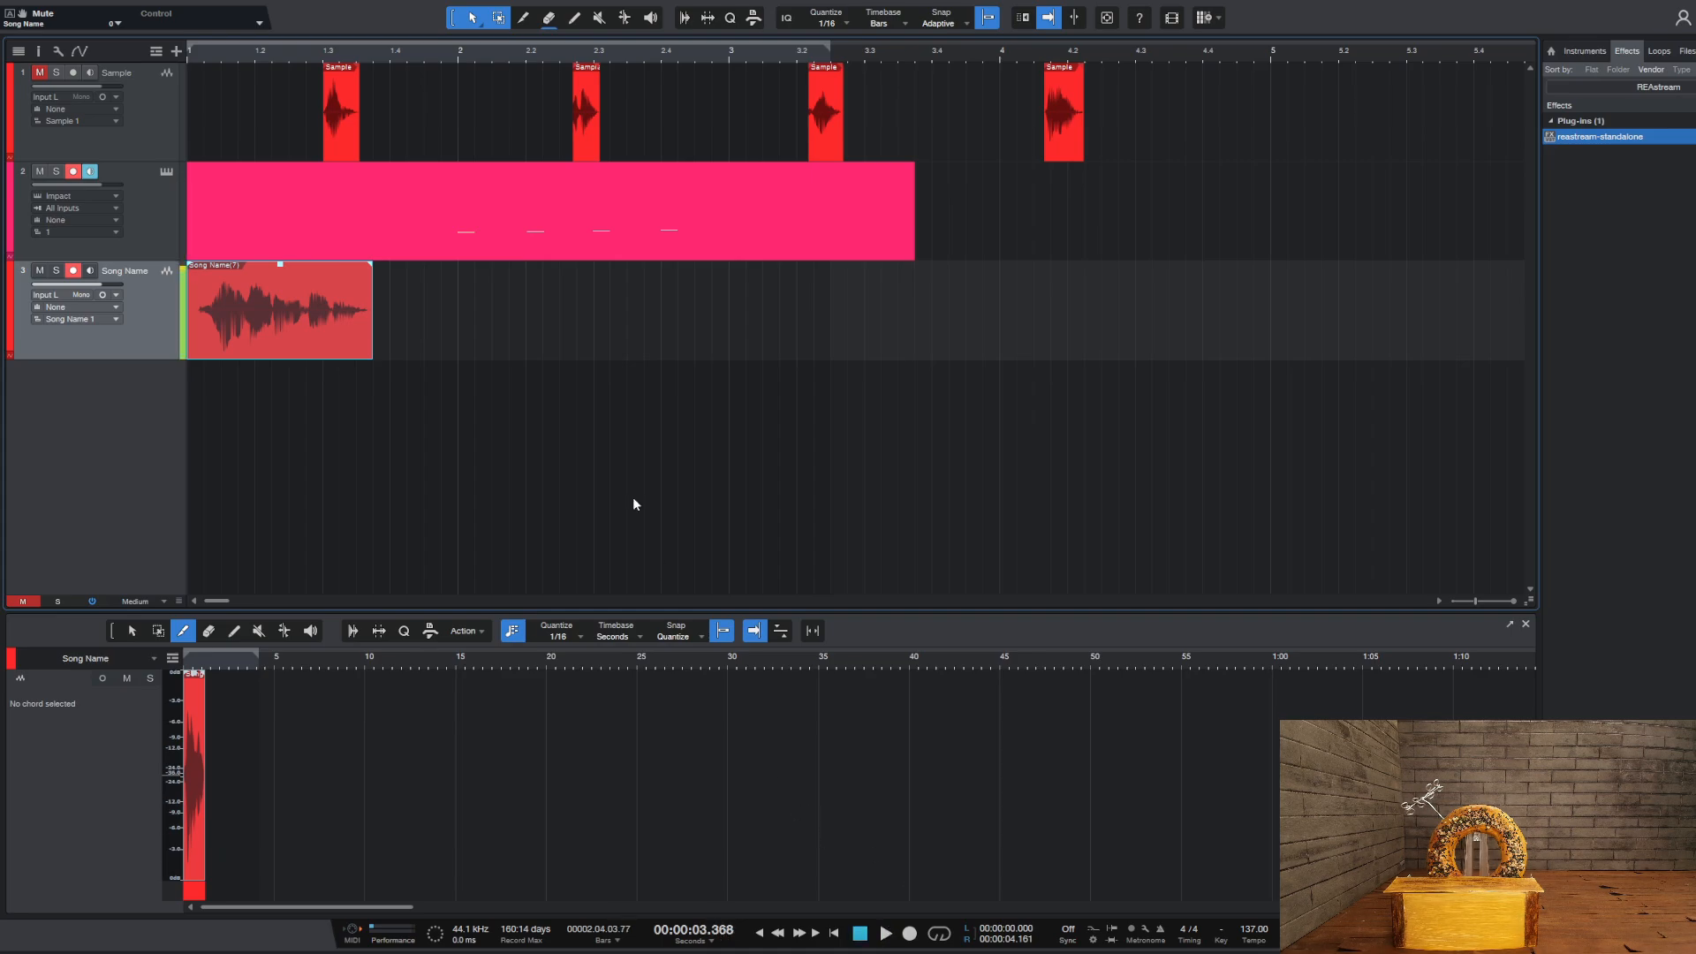
{"action": "left_click", "coordinate": [859, 932]}
{"action": "key", "text": "alt+Tab"}
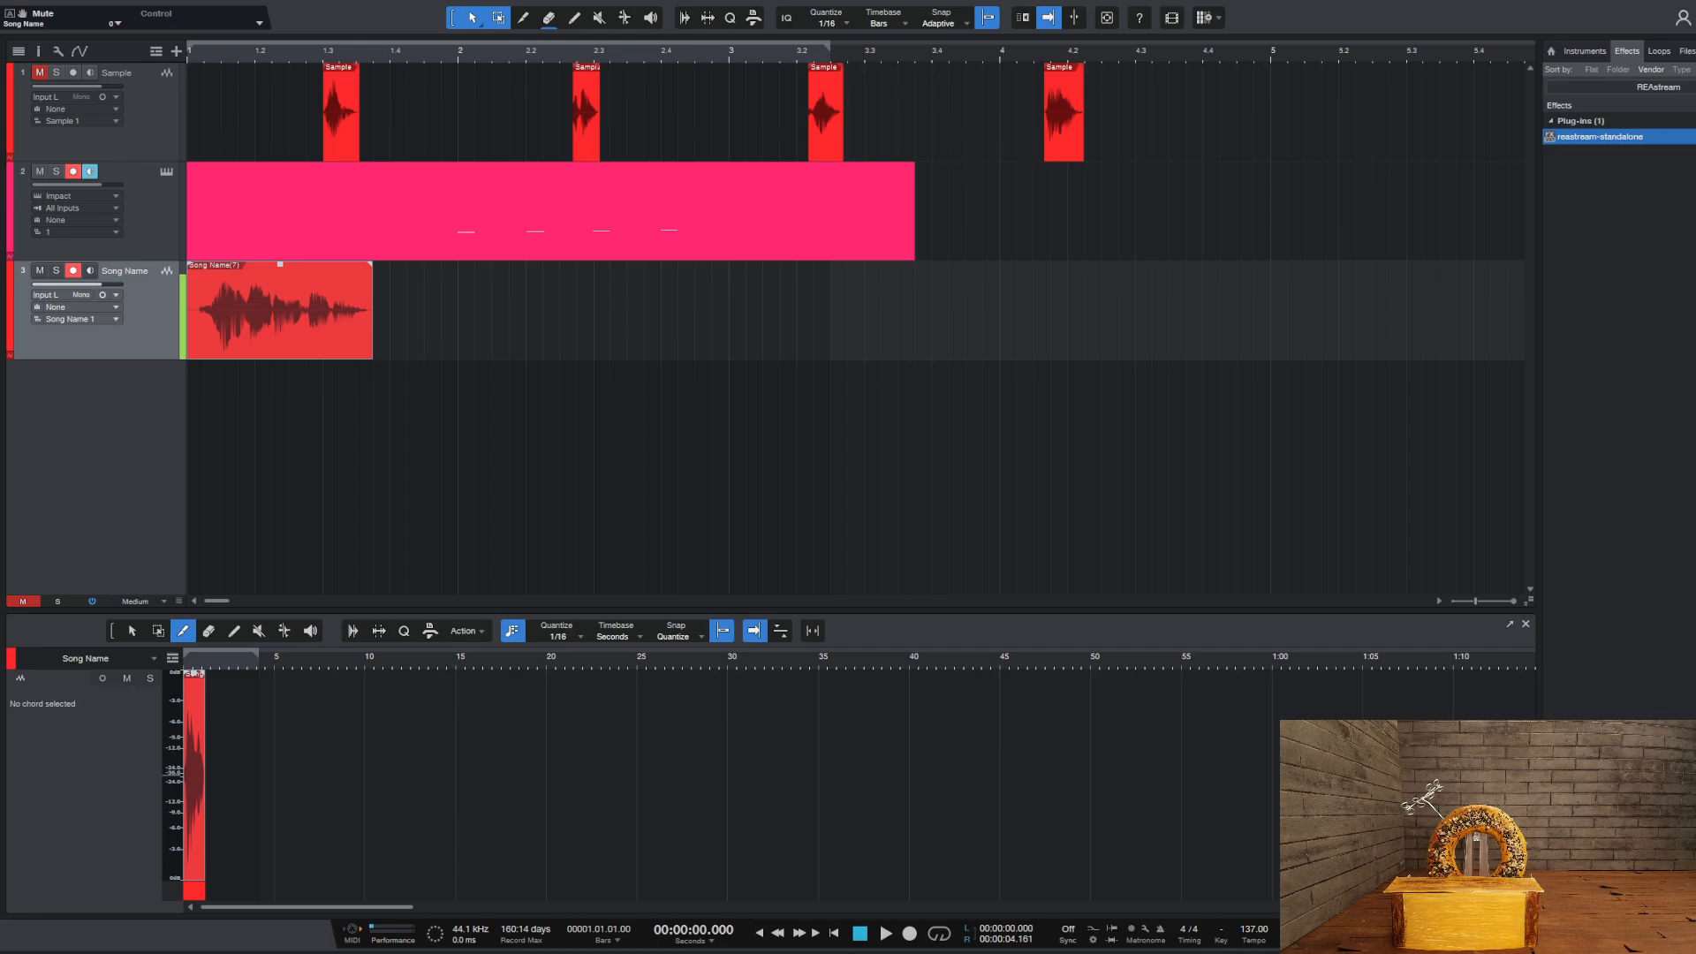
{"action": "key", "text": "alt+Tab"}
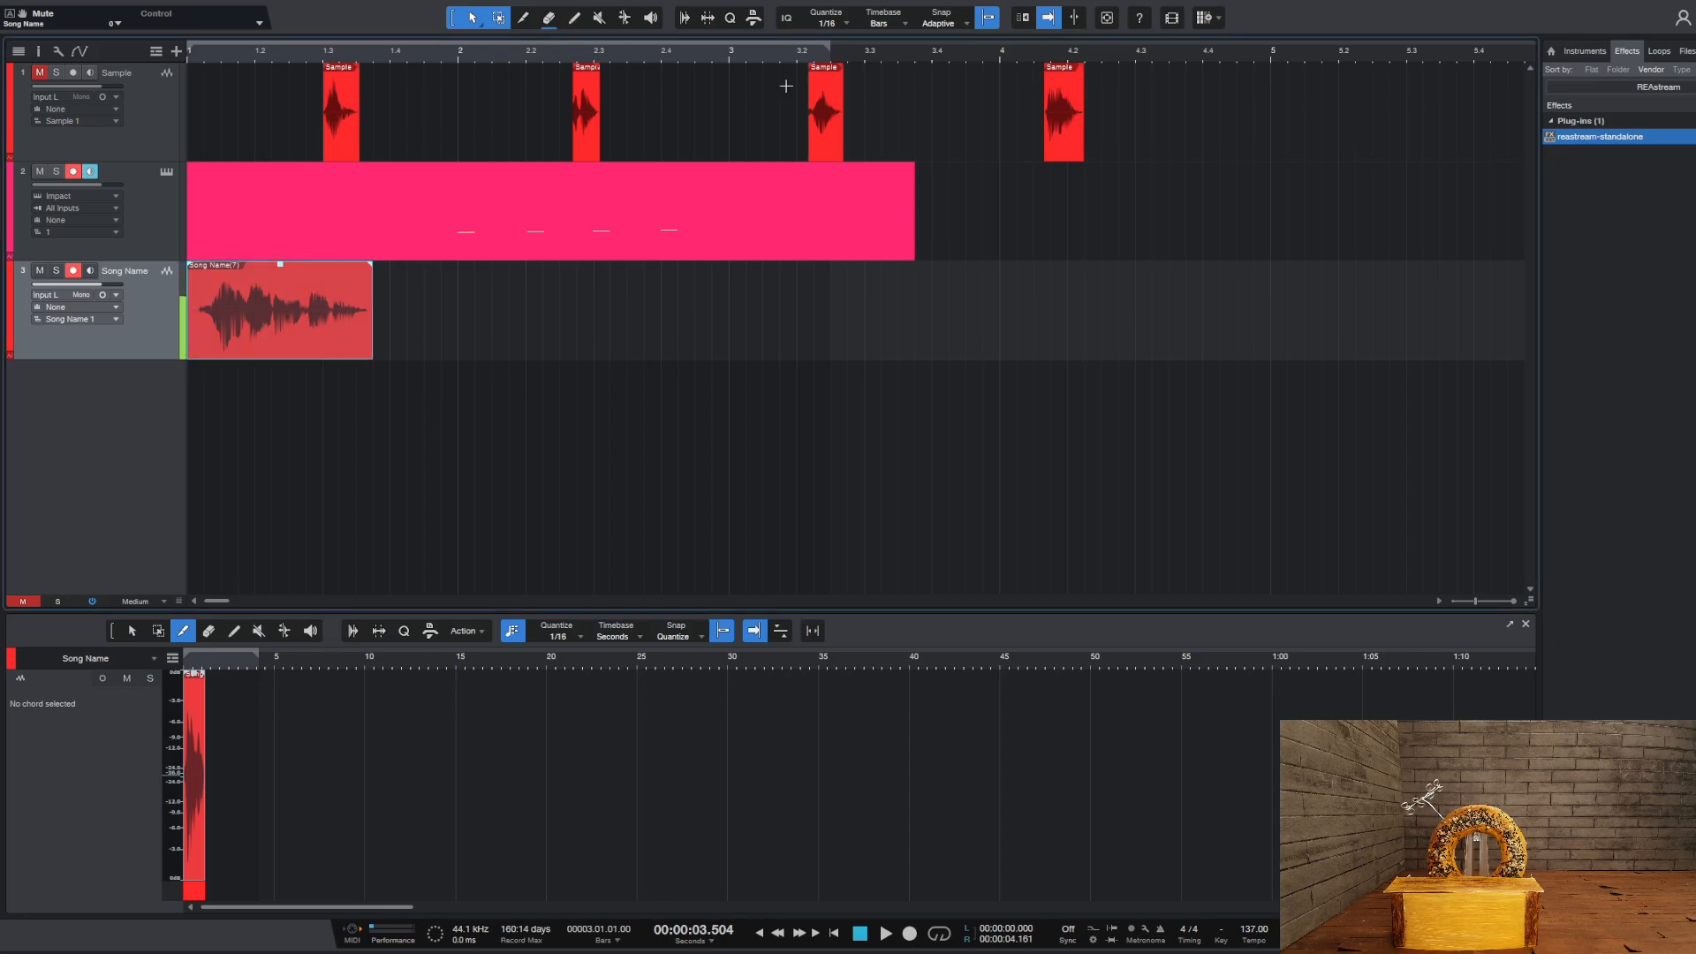
Move the end of the loop range, which starts at the song's beginning, out to bar 139 (4:01.752)
{"action": "scroll", "coordinate": [826, 53], "scroll_direction": "down", "scroll_amount": 10}
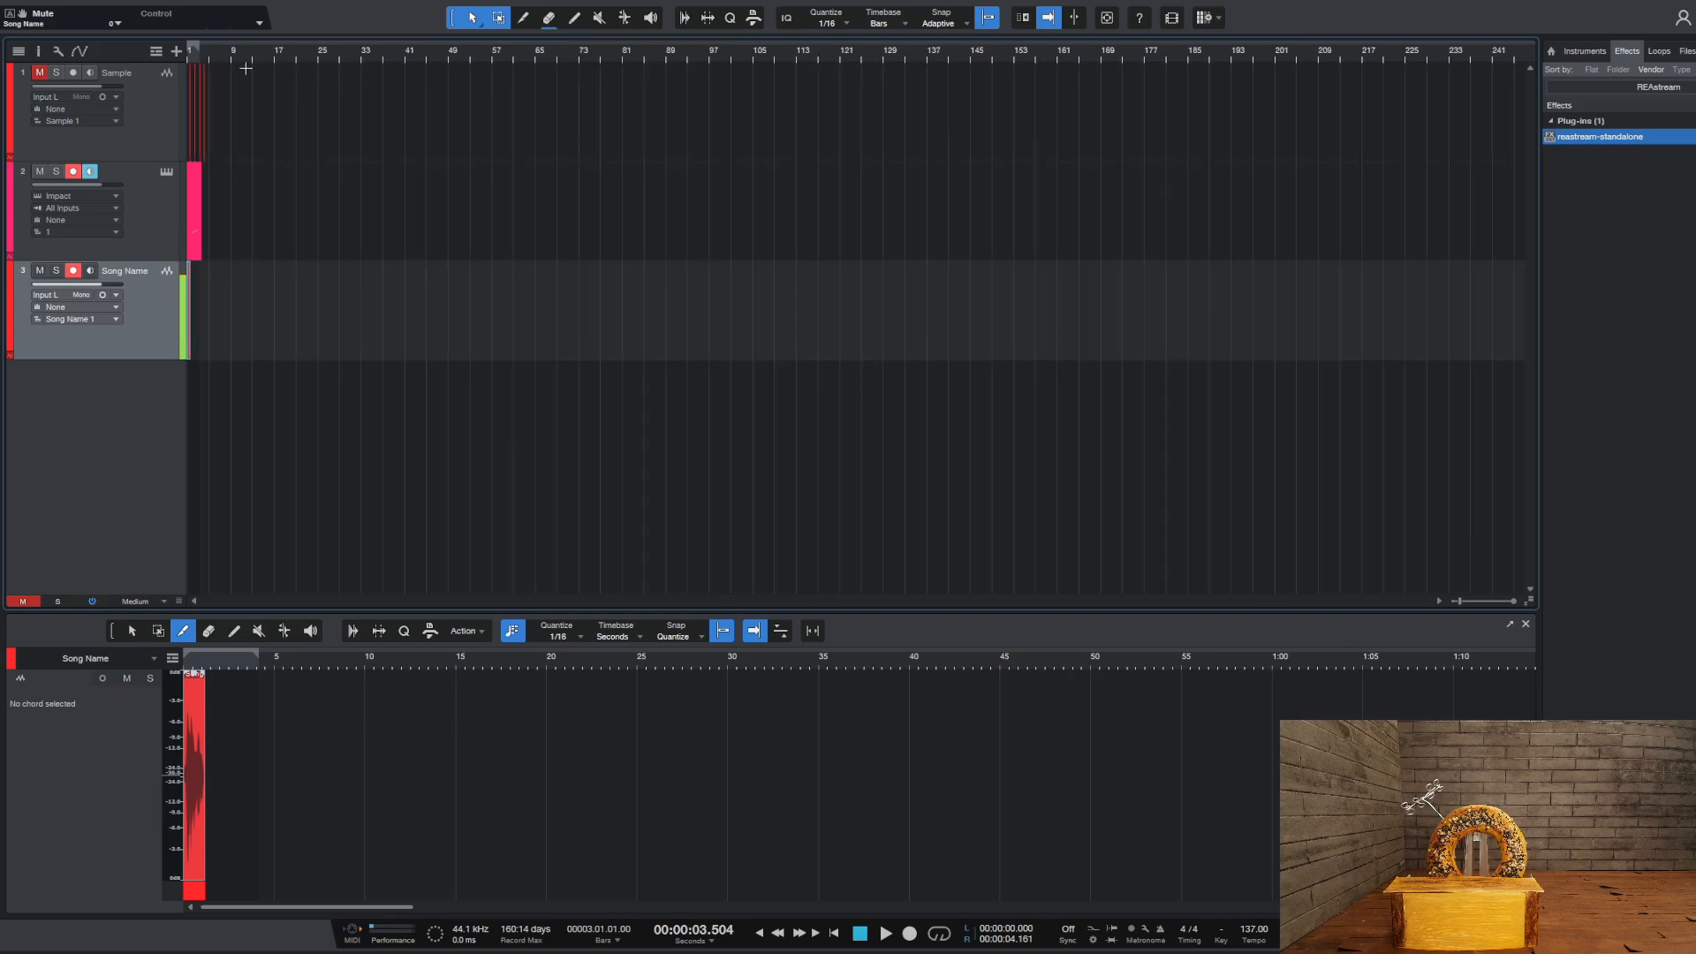
{"action": "left_click", "coordinate": [604, 55]}
{"action": "left_click", "coordinate": [658, 54]}
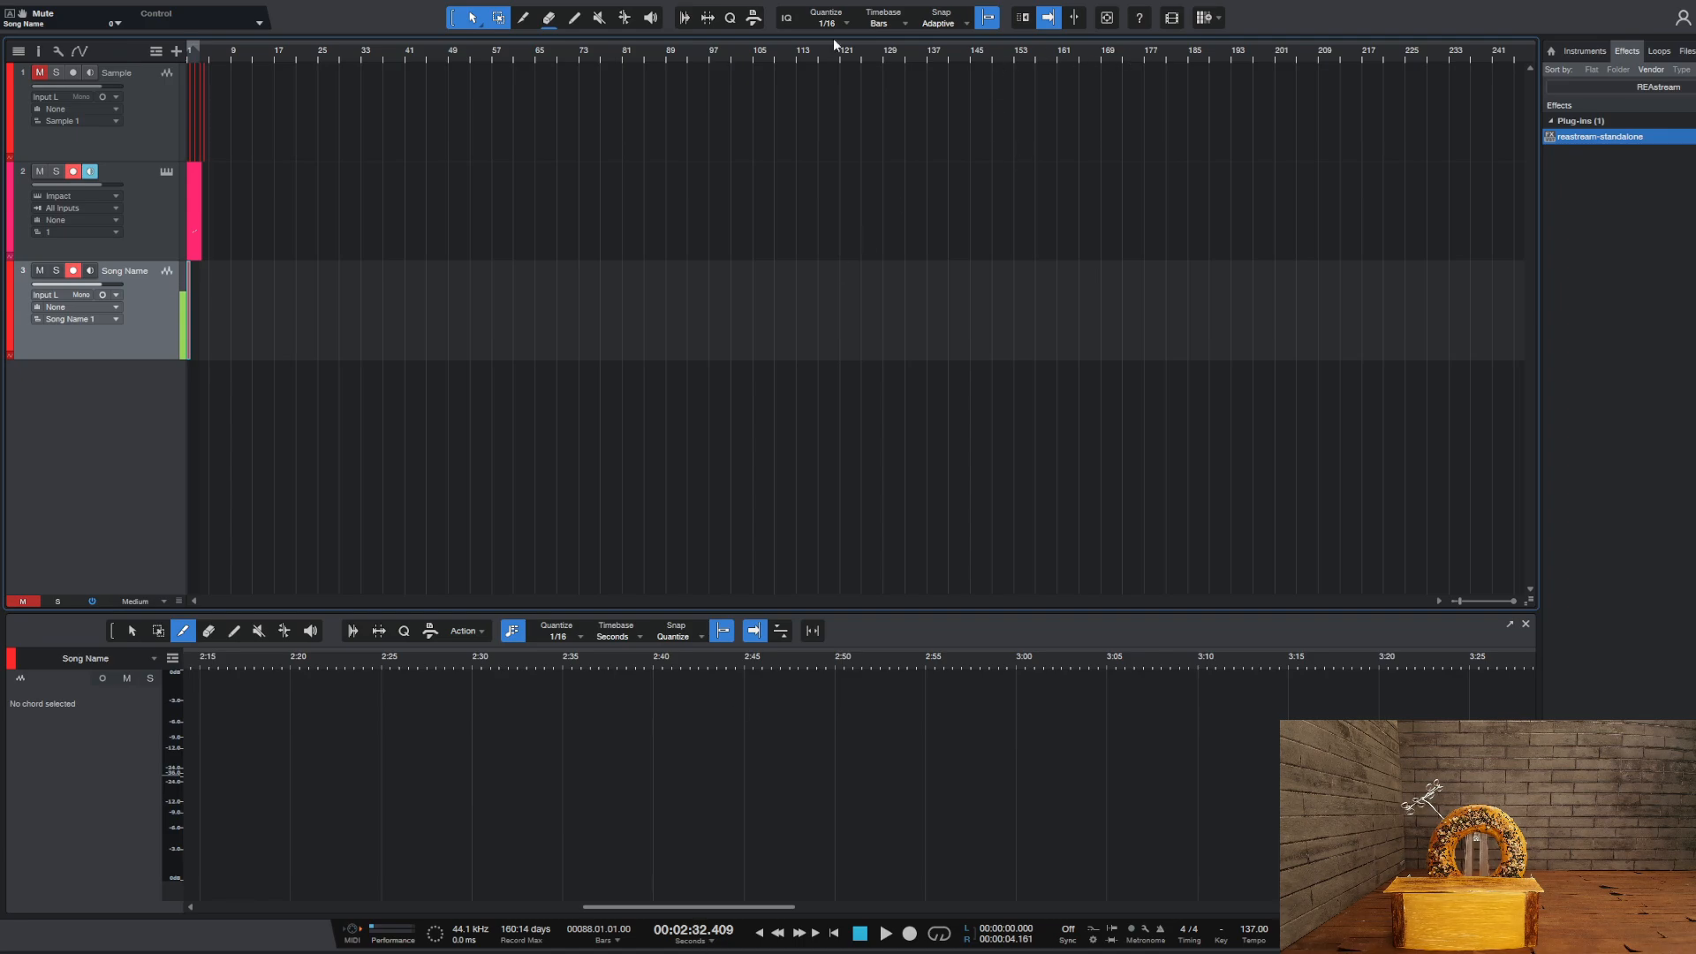
{"action": "left_click_drag", "start_coordinate": [200, 48], "coordinate": [1382, 51]}
{"action": "left_click", "coordinate": [1361, 56]}
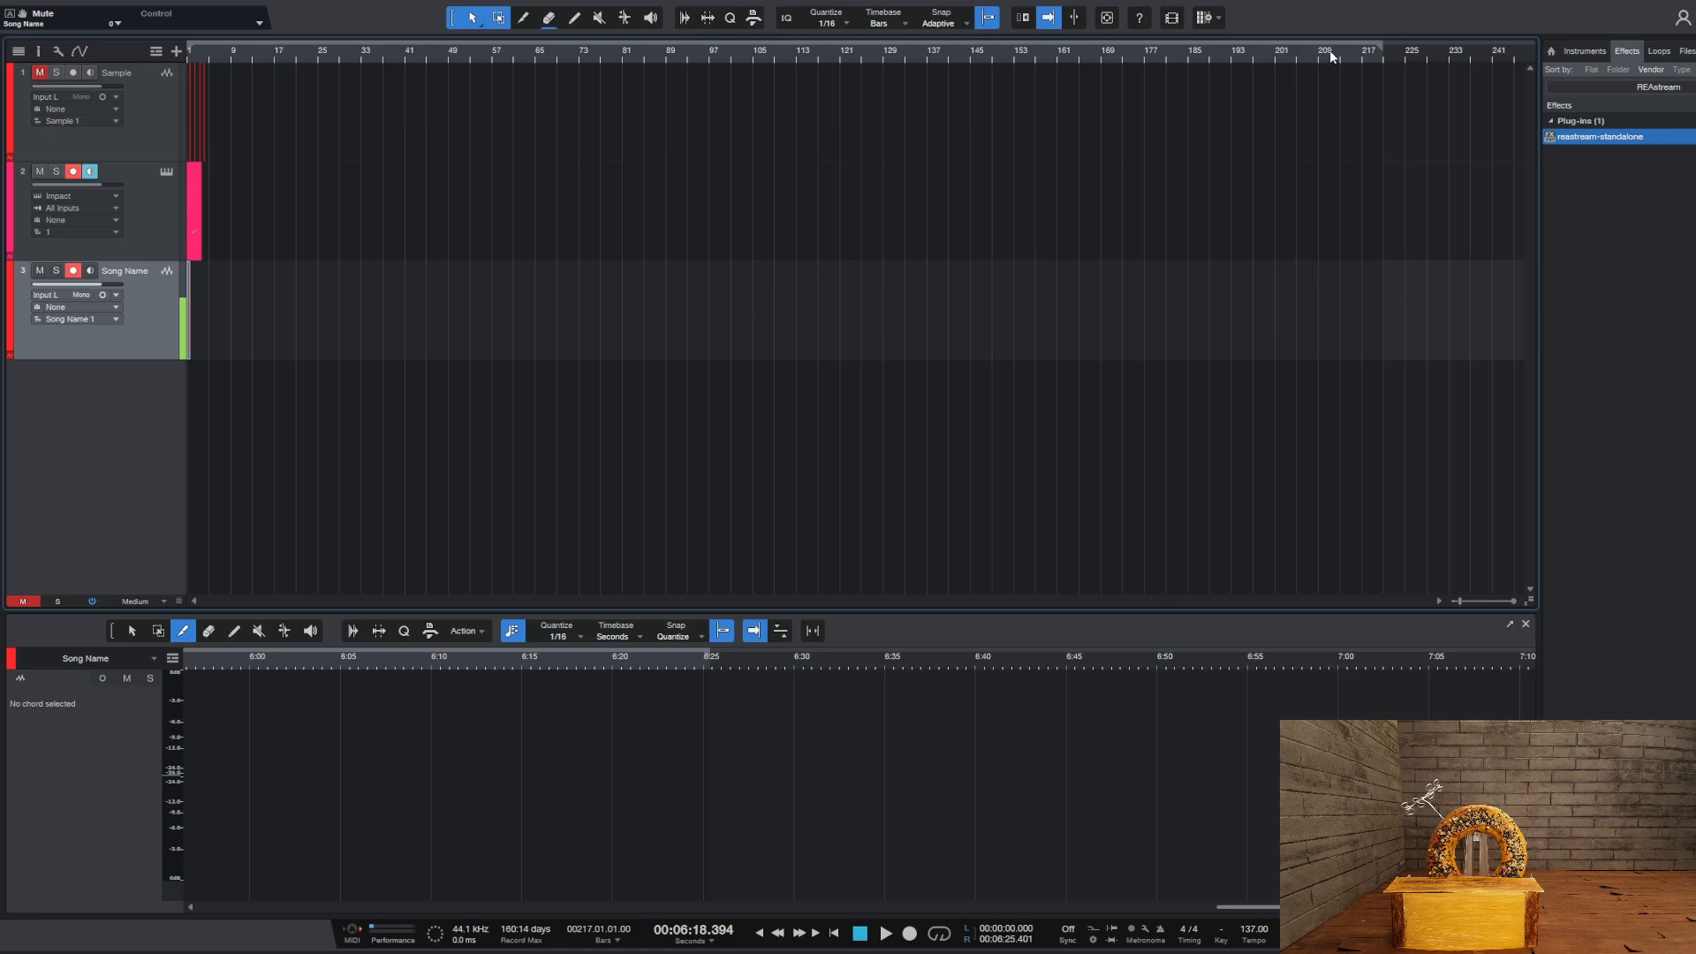
{"action": "left_click_drag", "start_coordinate": [1369, 49], "coordinate": [1025, 51]}
{"action": "left_click", "coordinate": [1012, 59]}
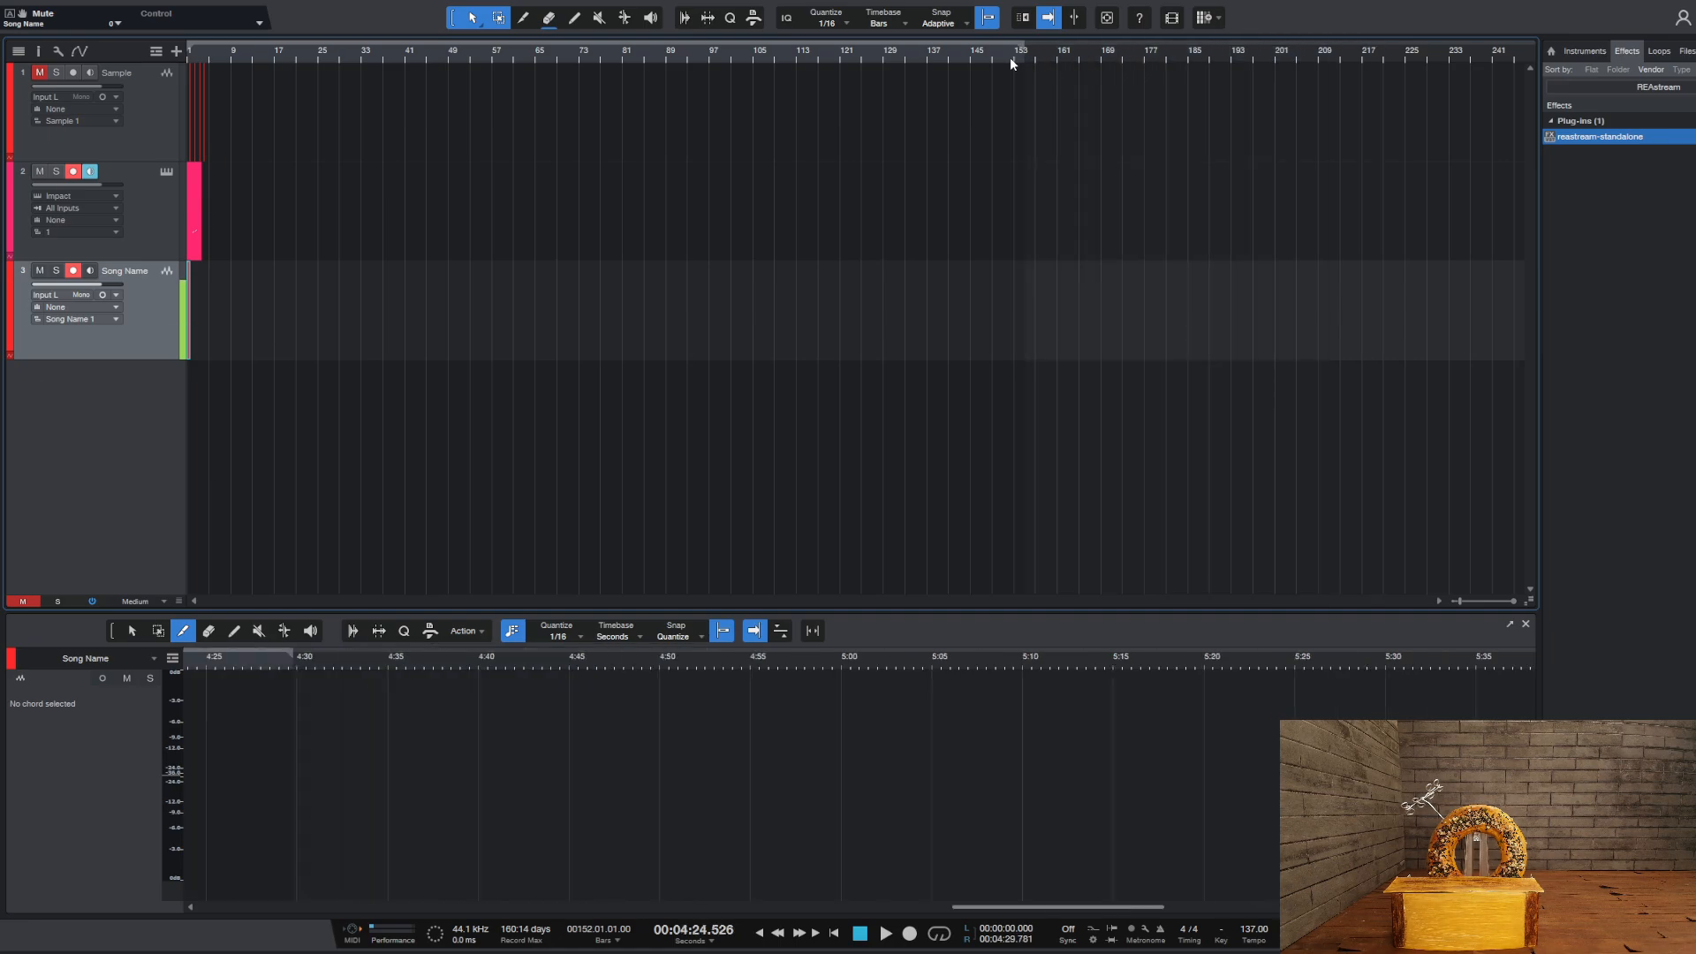
{"action": "left_click", "coordinate": [950, 55]}
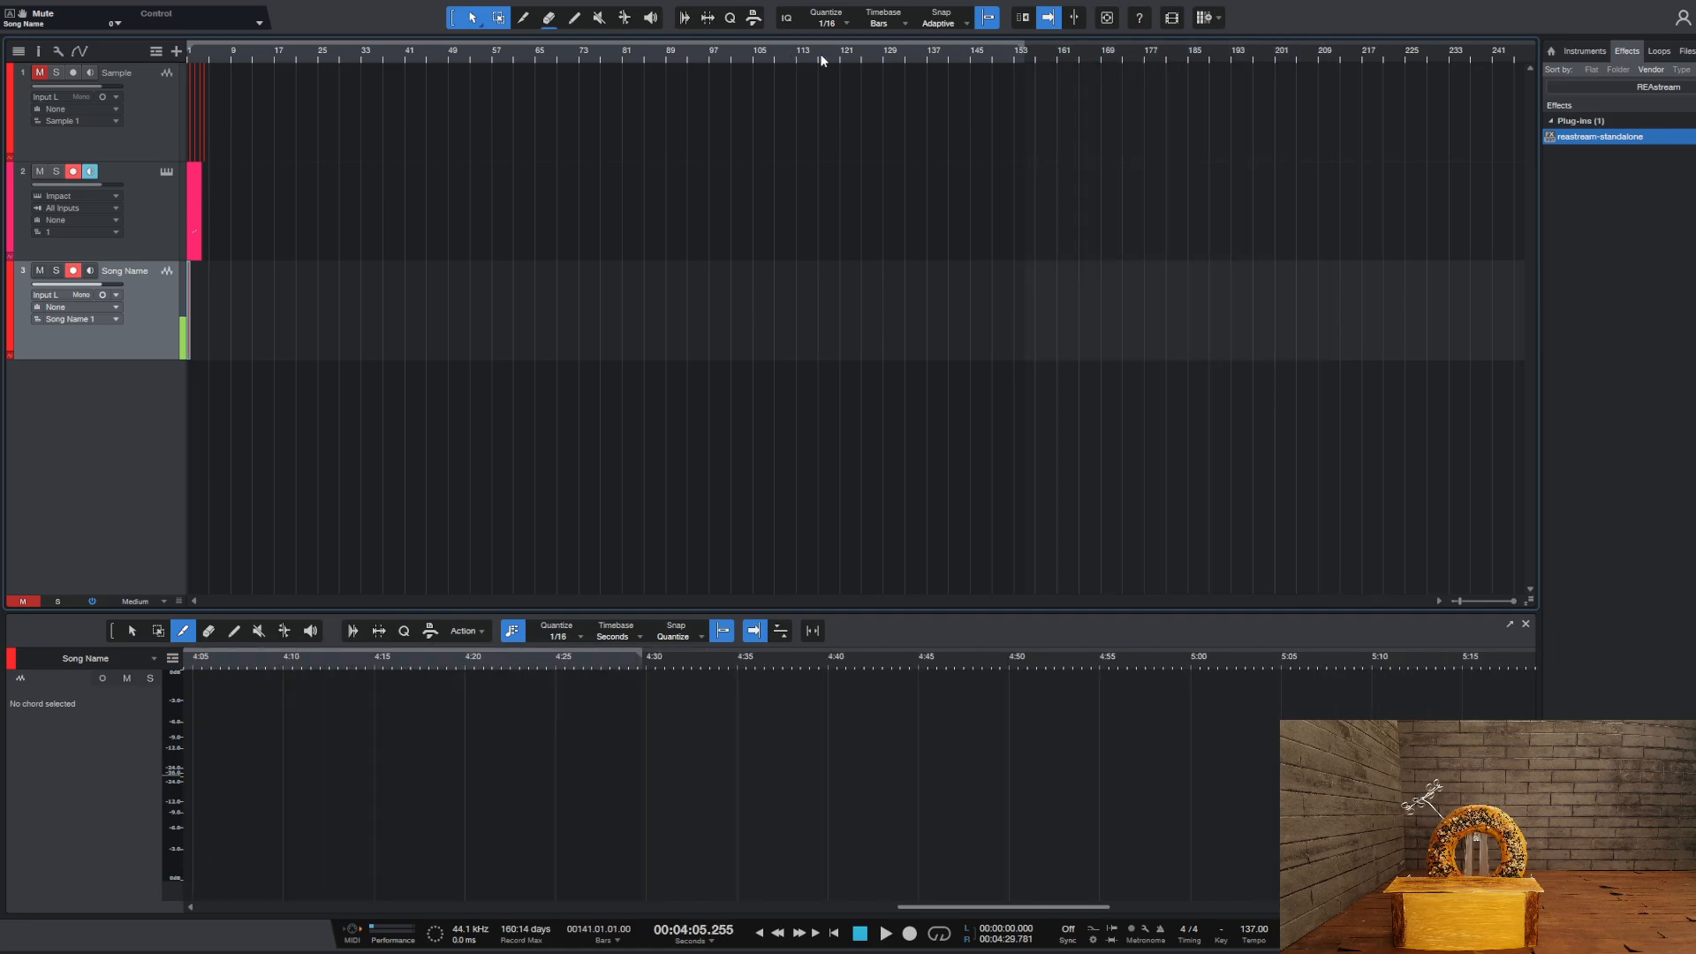
{"action": "left_click", "coordinate": [952, 51]}
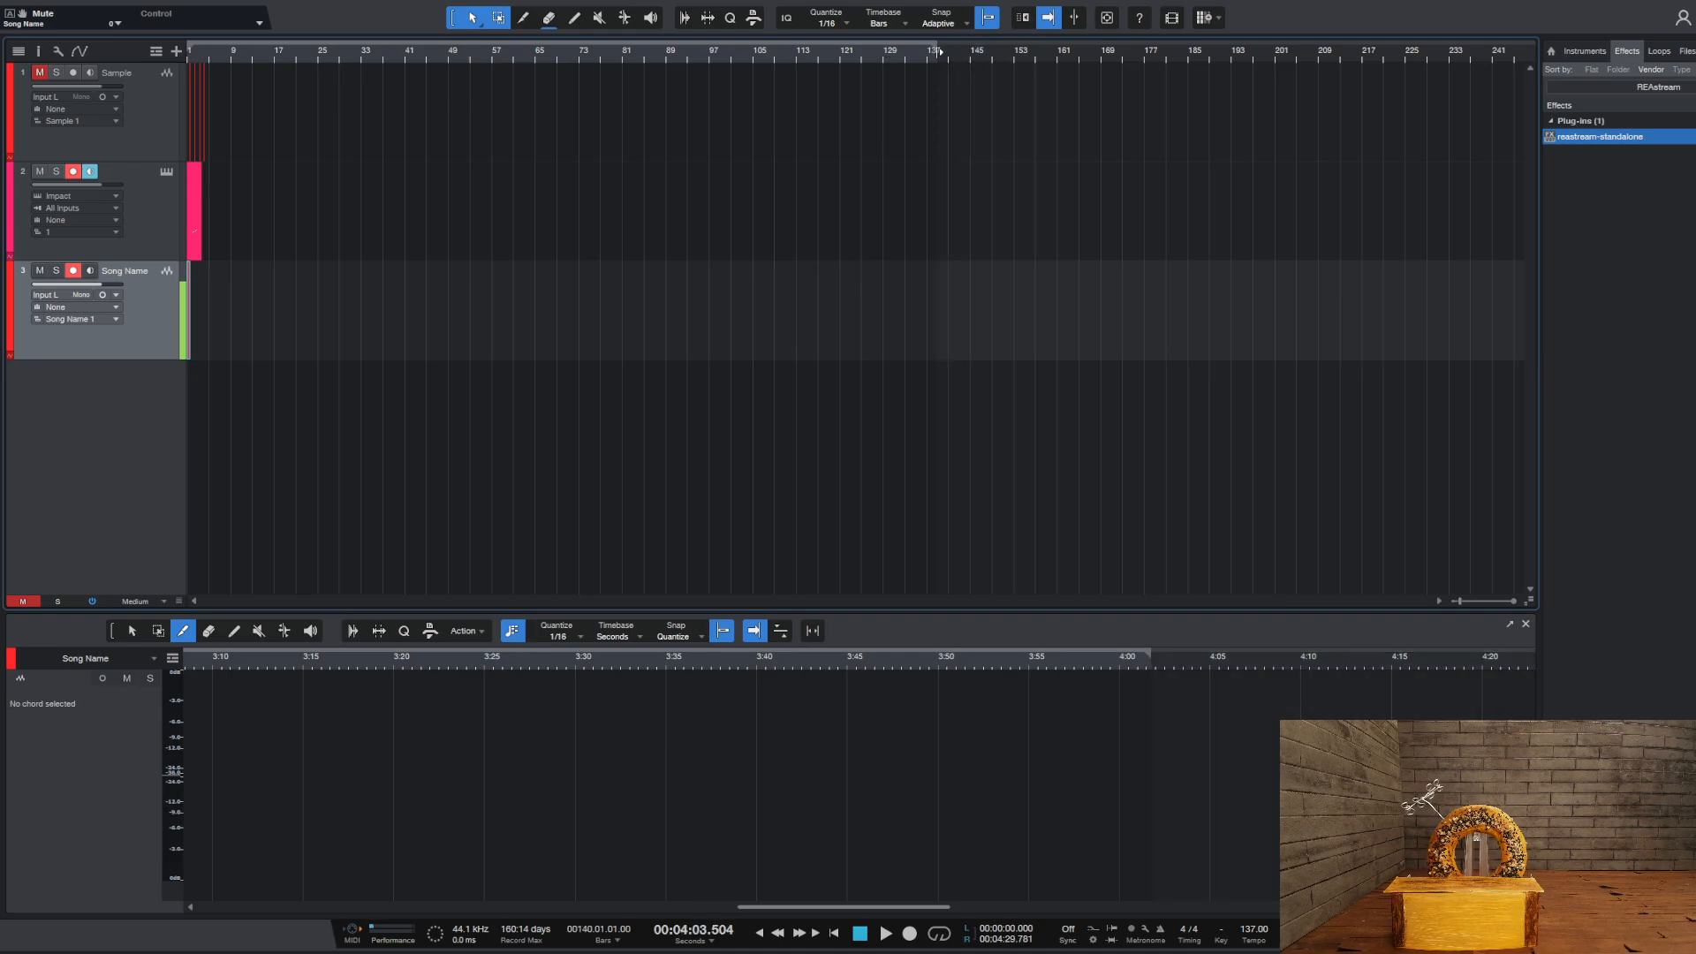
Shorten the loop range so that it ends at bar 137 (3:58.248)
{"action": "scroll", "coordinate": [940, 50], "scroll_direction": "up", "scroll_amount": 6}
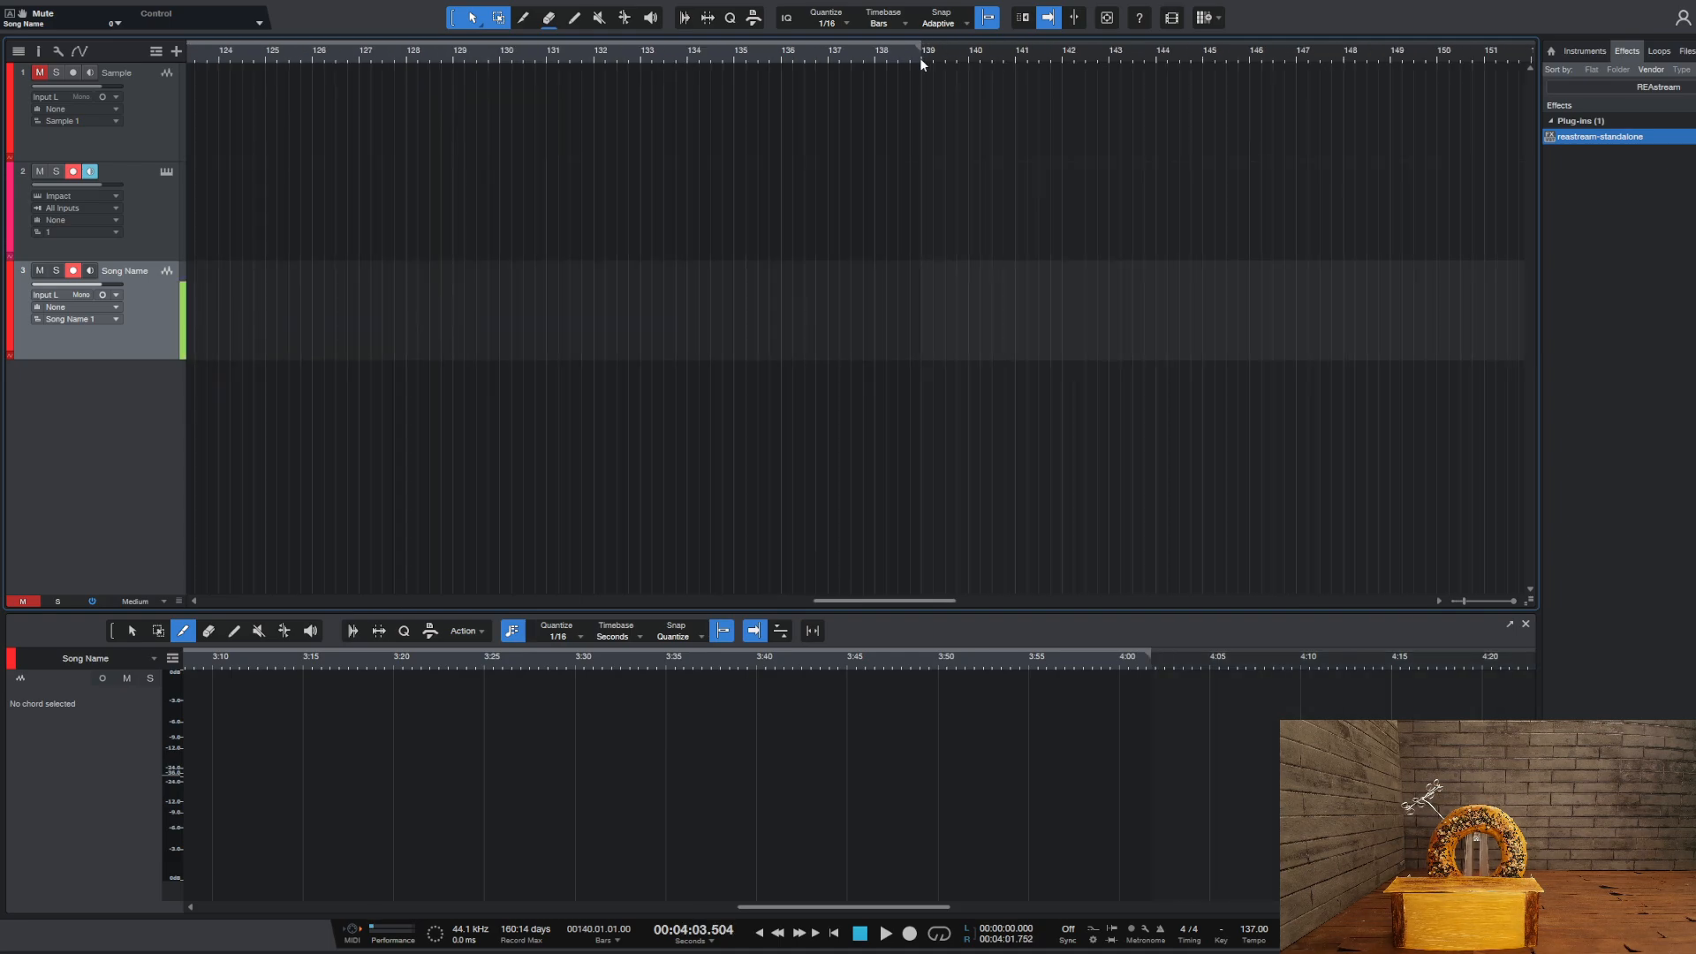
{"action": "left_click", "coordinate": [920, 57]}
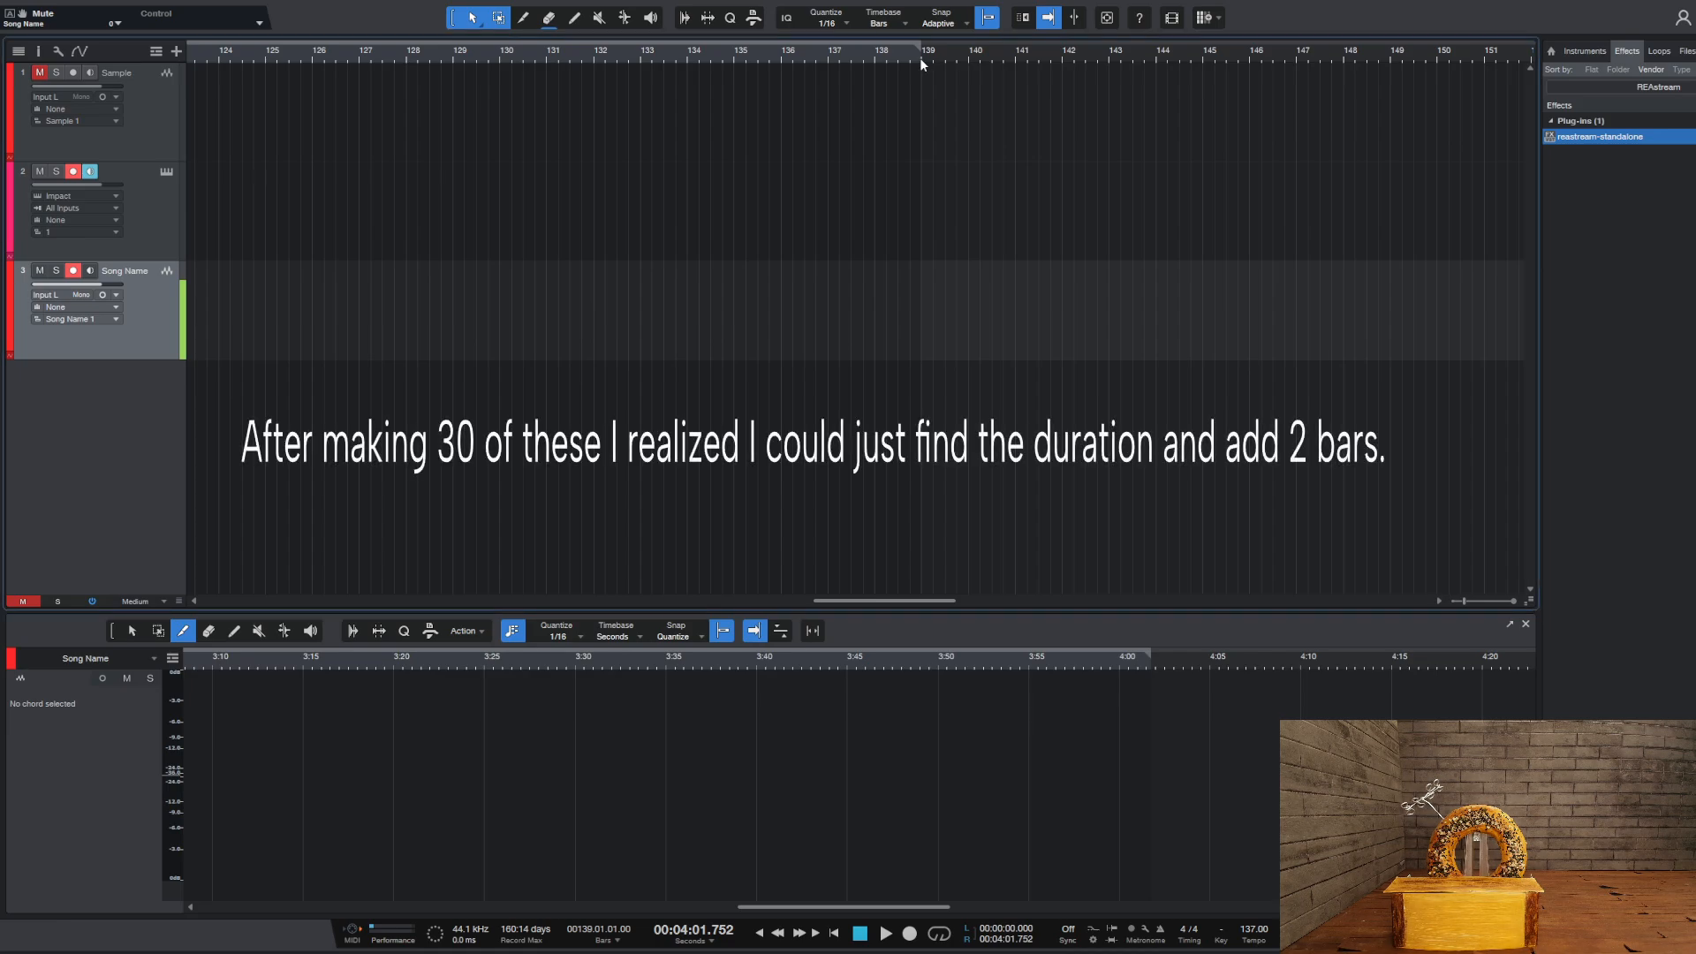
{"action": "scroll", "coordinate": [908, 53], "scroll_direction": "up", "scroll_amount": 3}
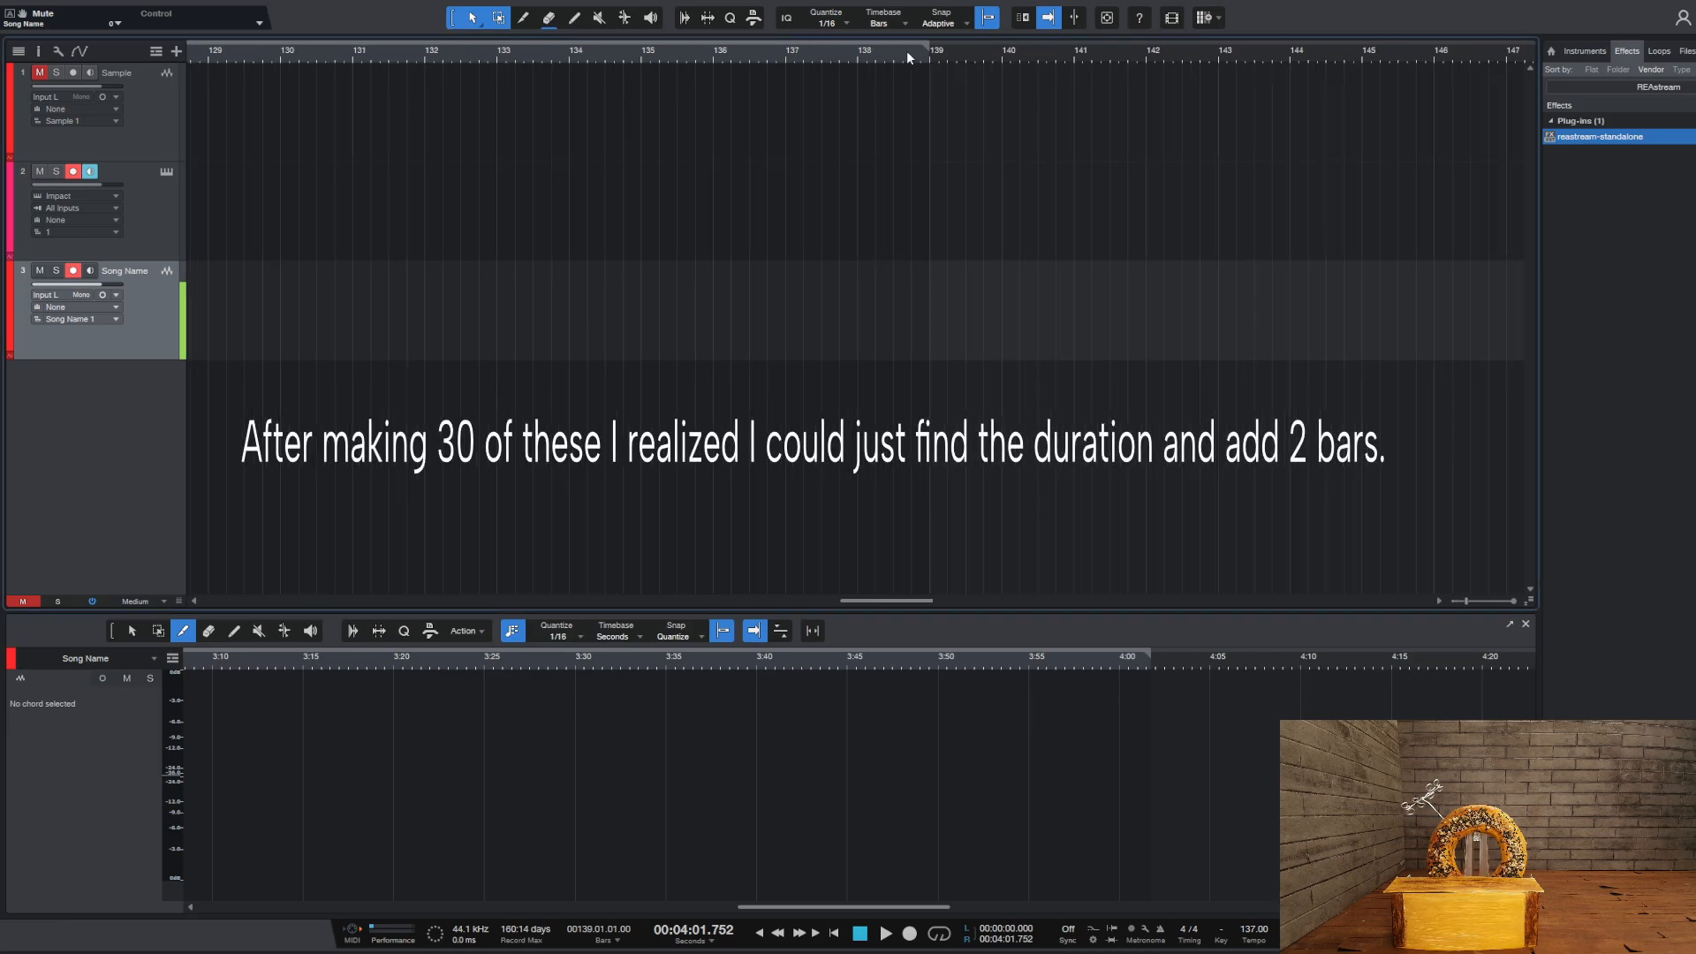
{"action": "left_click", "coordinate": [858, 58]}
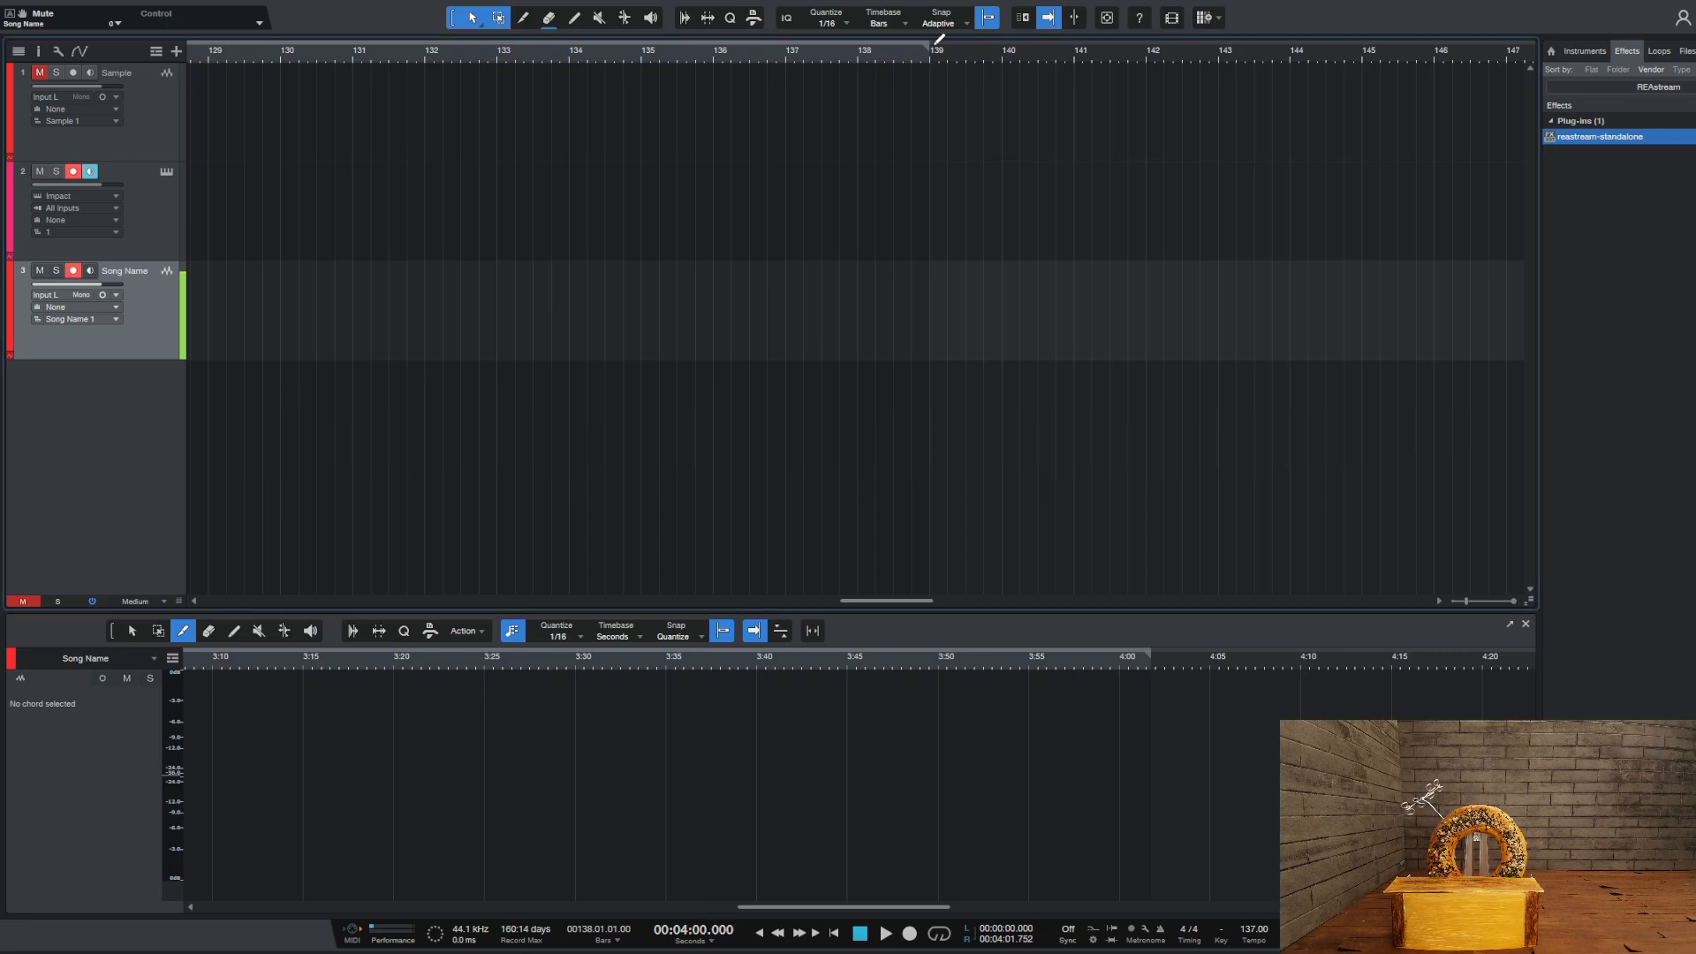
{"action": "left_click_drag", "start_coordinate": [930, 45], "coordinate": [856, 50]}
{"action": "left_click", "coordinate": [790, 60]}
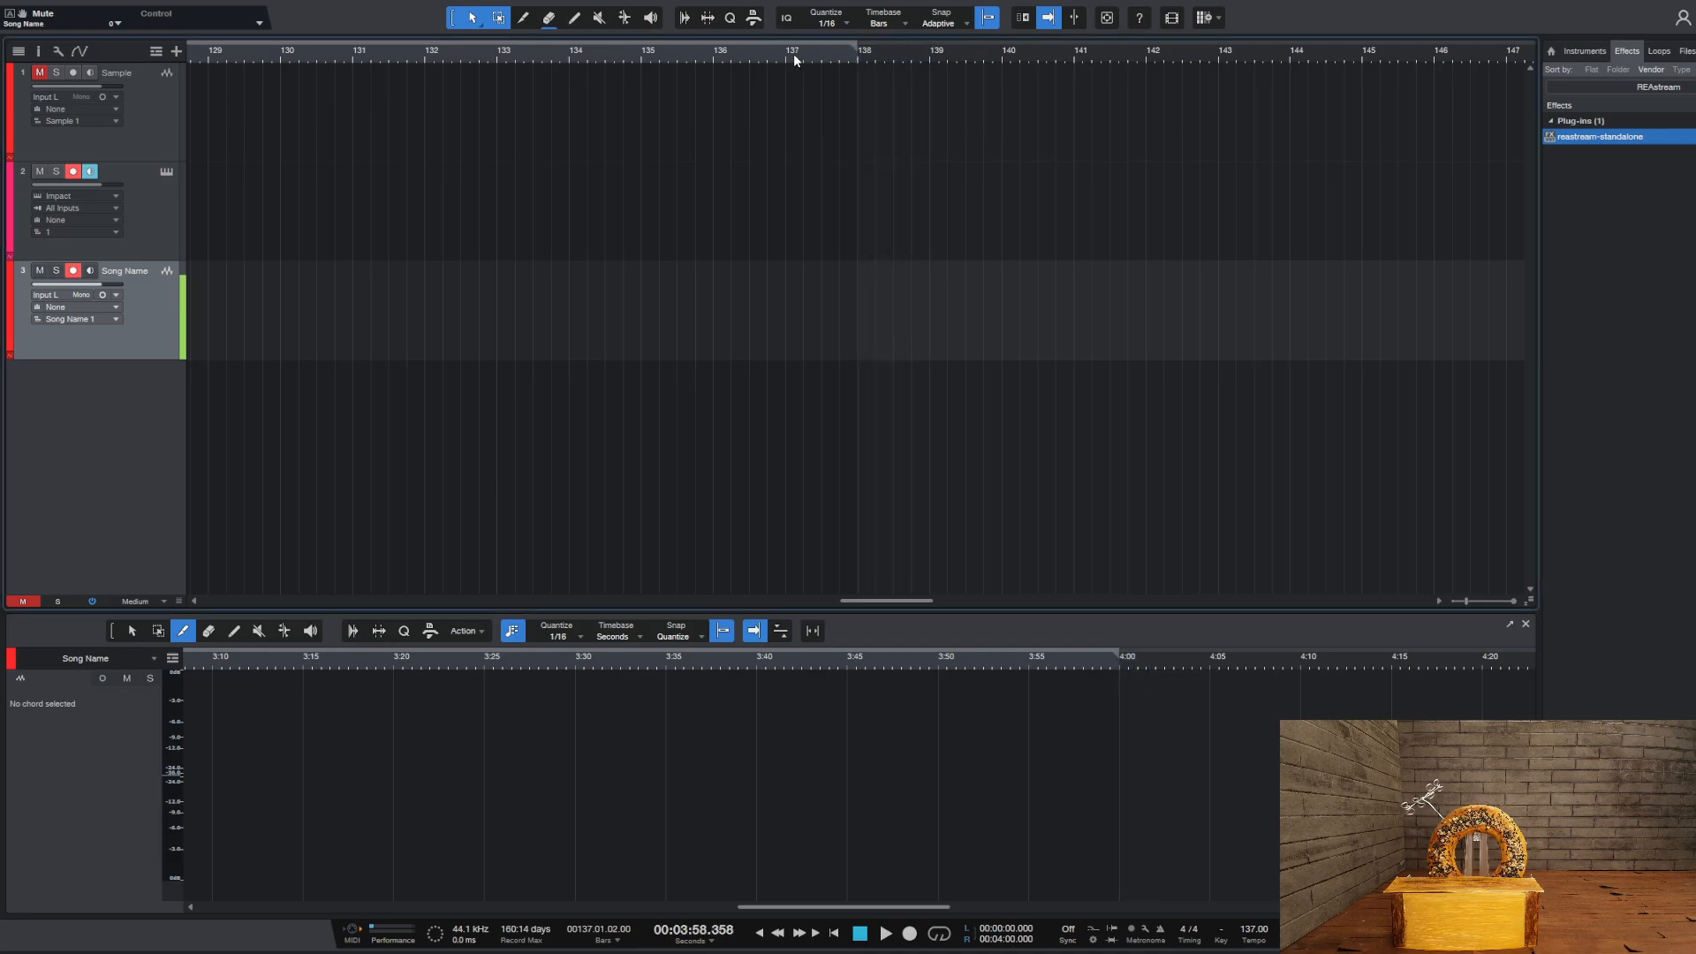
{"action": "left_click_drag", "start_coordinate": [853, 47], "coordinate": [785, 49]}
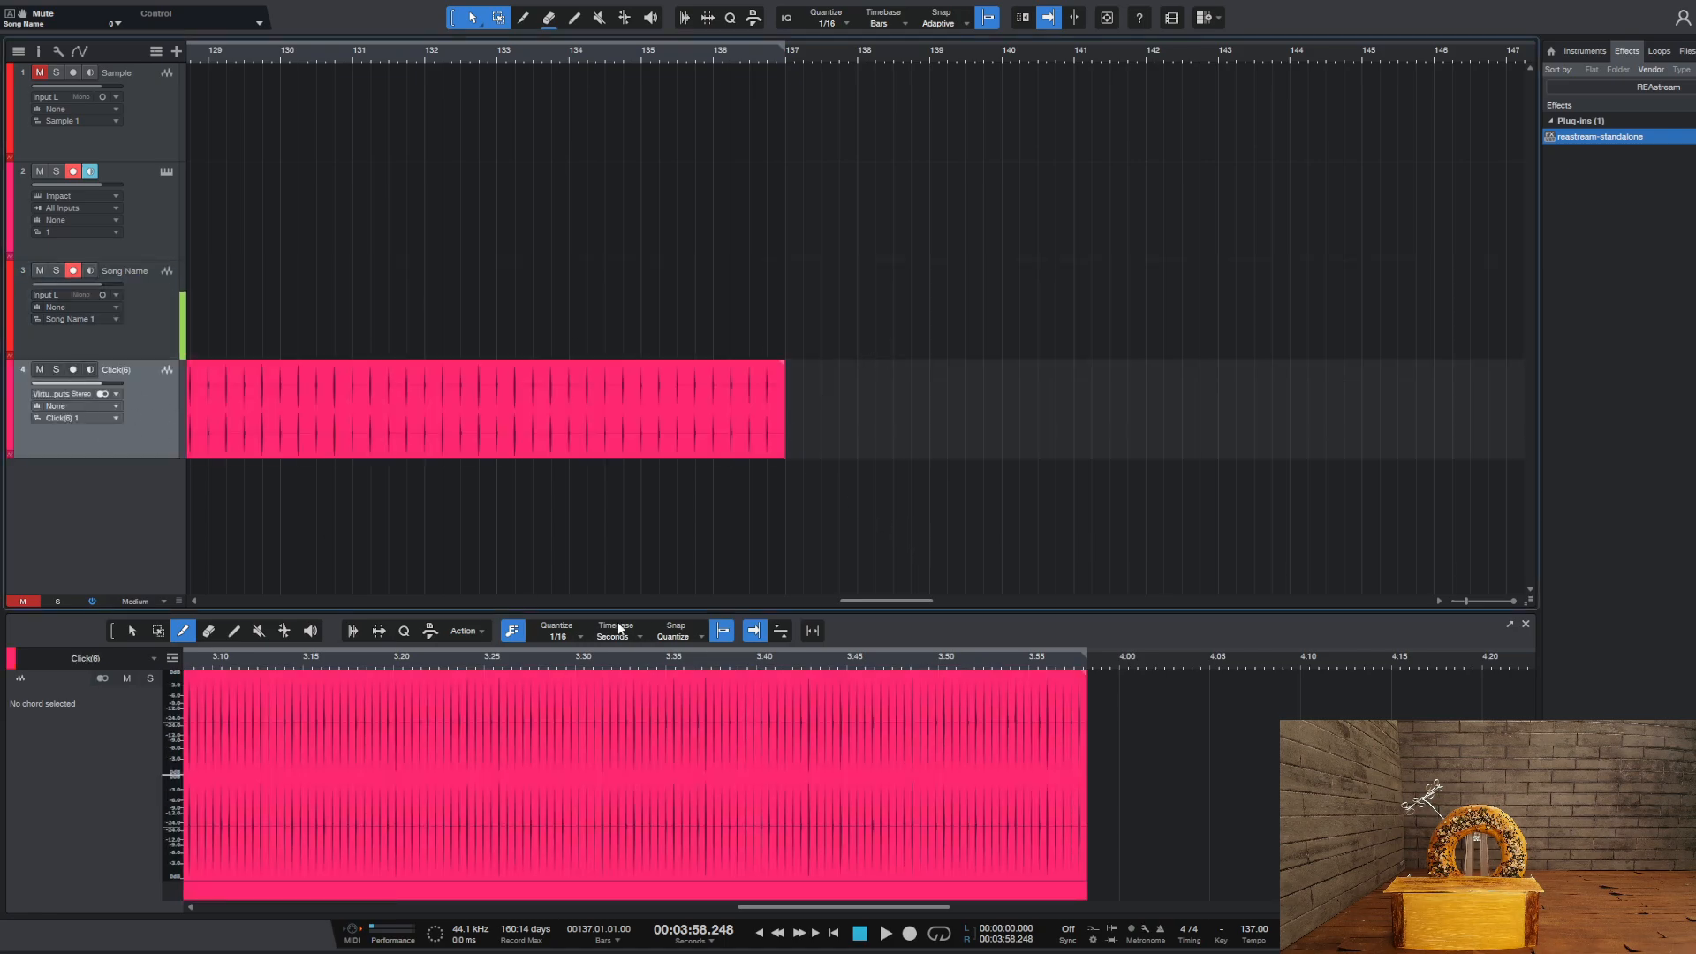
Play the song from the beginning to hear the rendered click track with the count-in, and stop shortly after bar 3
{"action": "left_click_drag", "start_coordinate": [911, 600], "coordinate": [275, 601]}
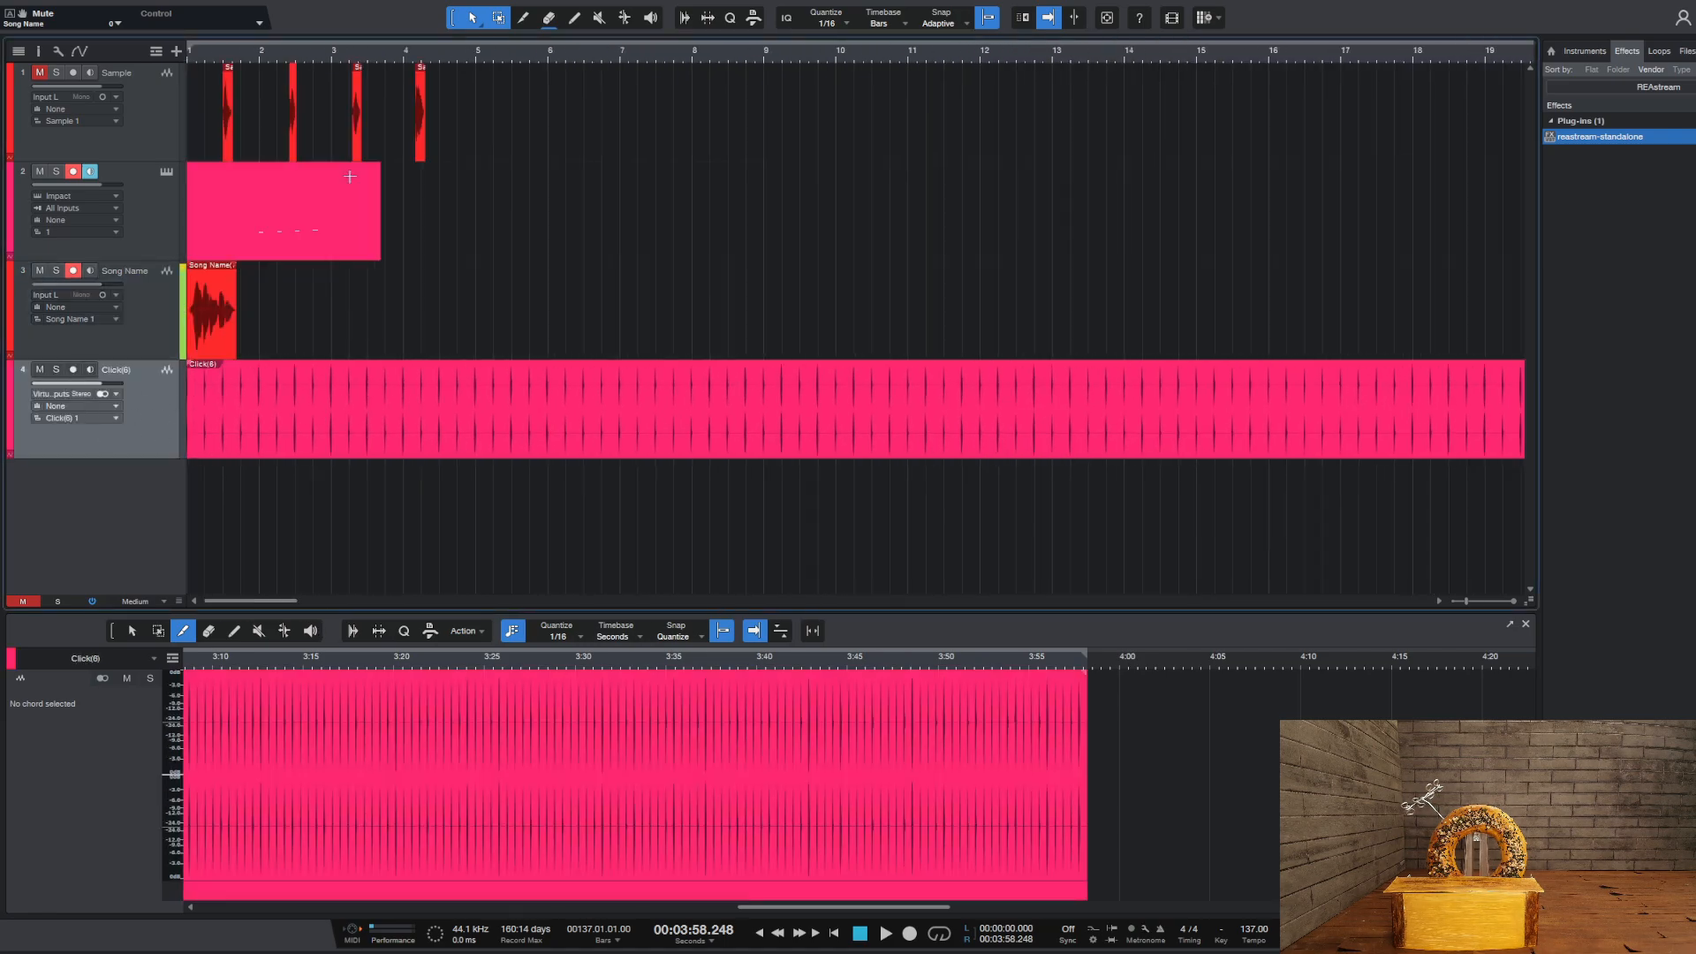
{"action": "scroll", "coordinate": [441, 48], "scroll_direction": "down", "scroll_amount": 4}
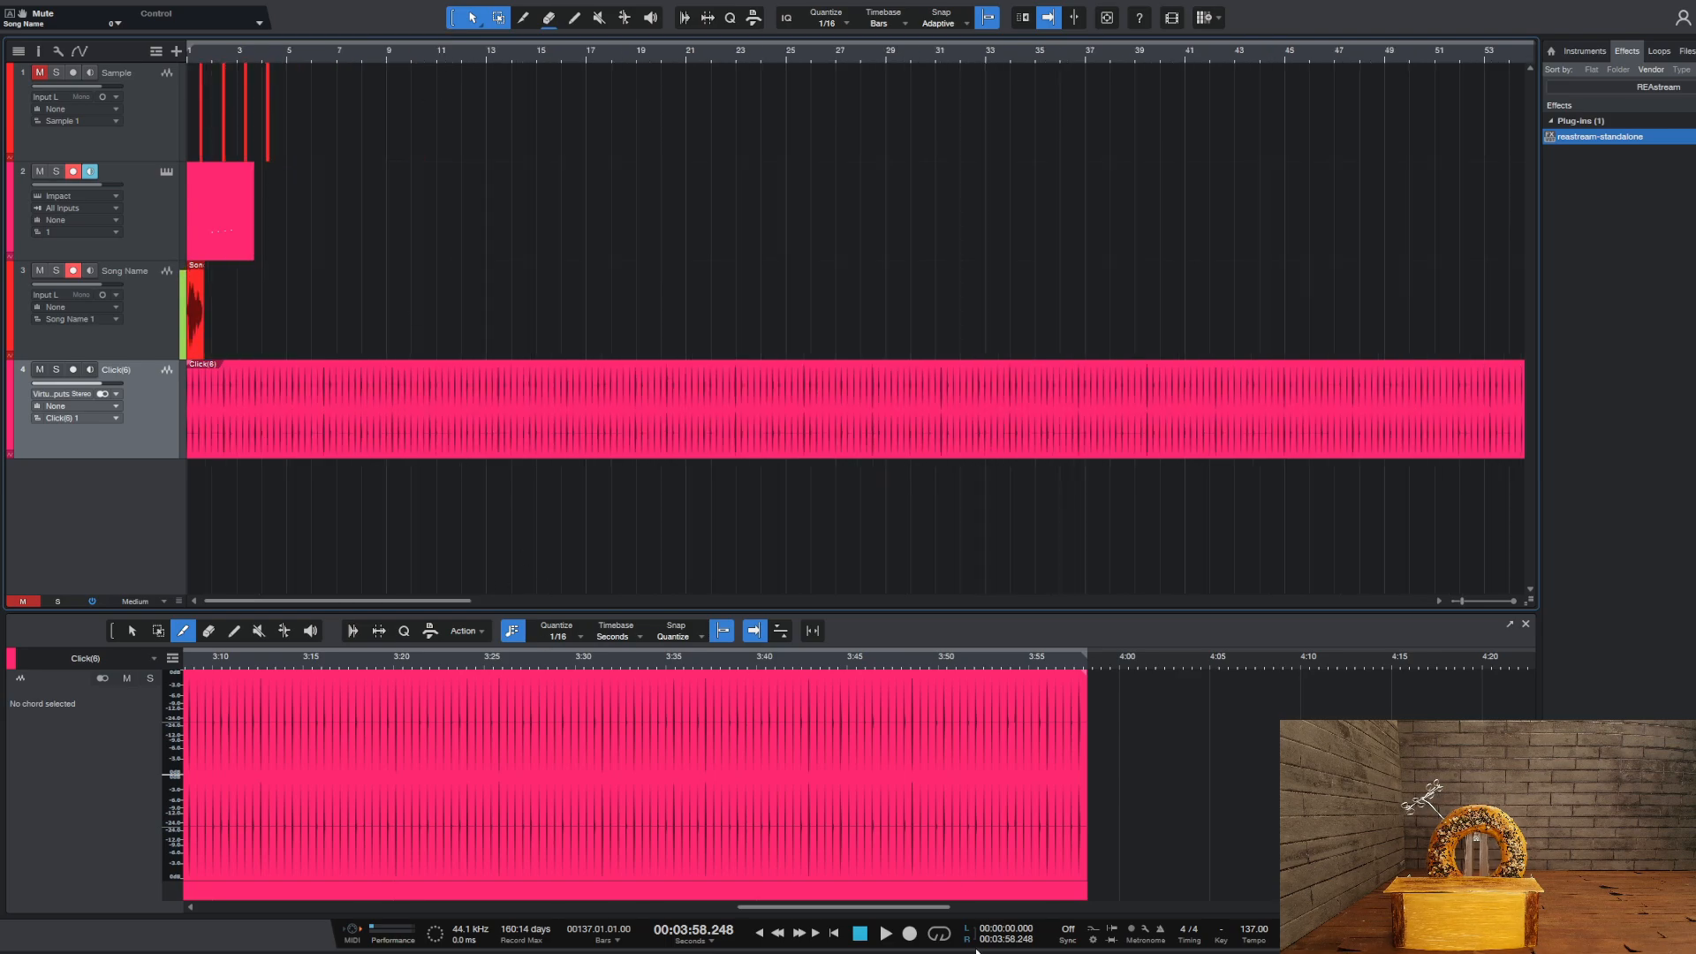
{"action": "left_click", "coordinate": [760, 934]}
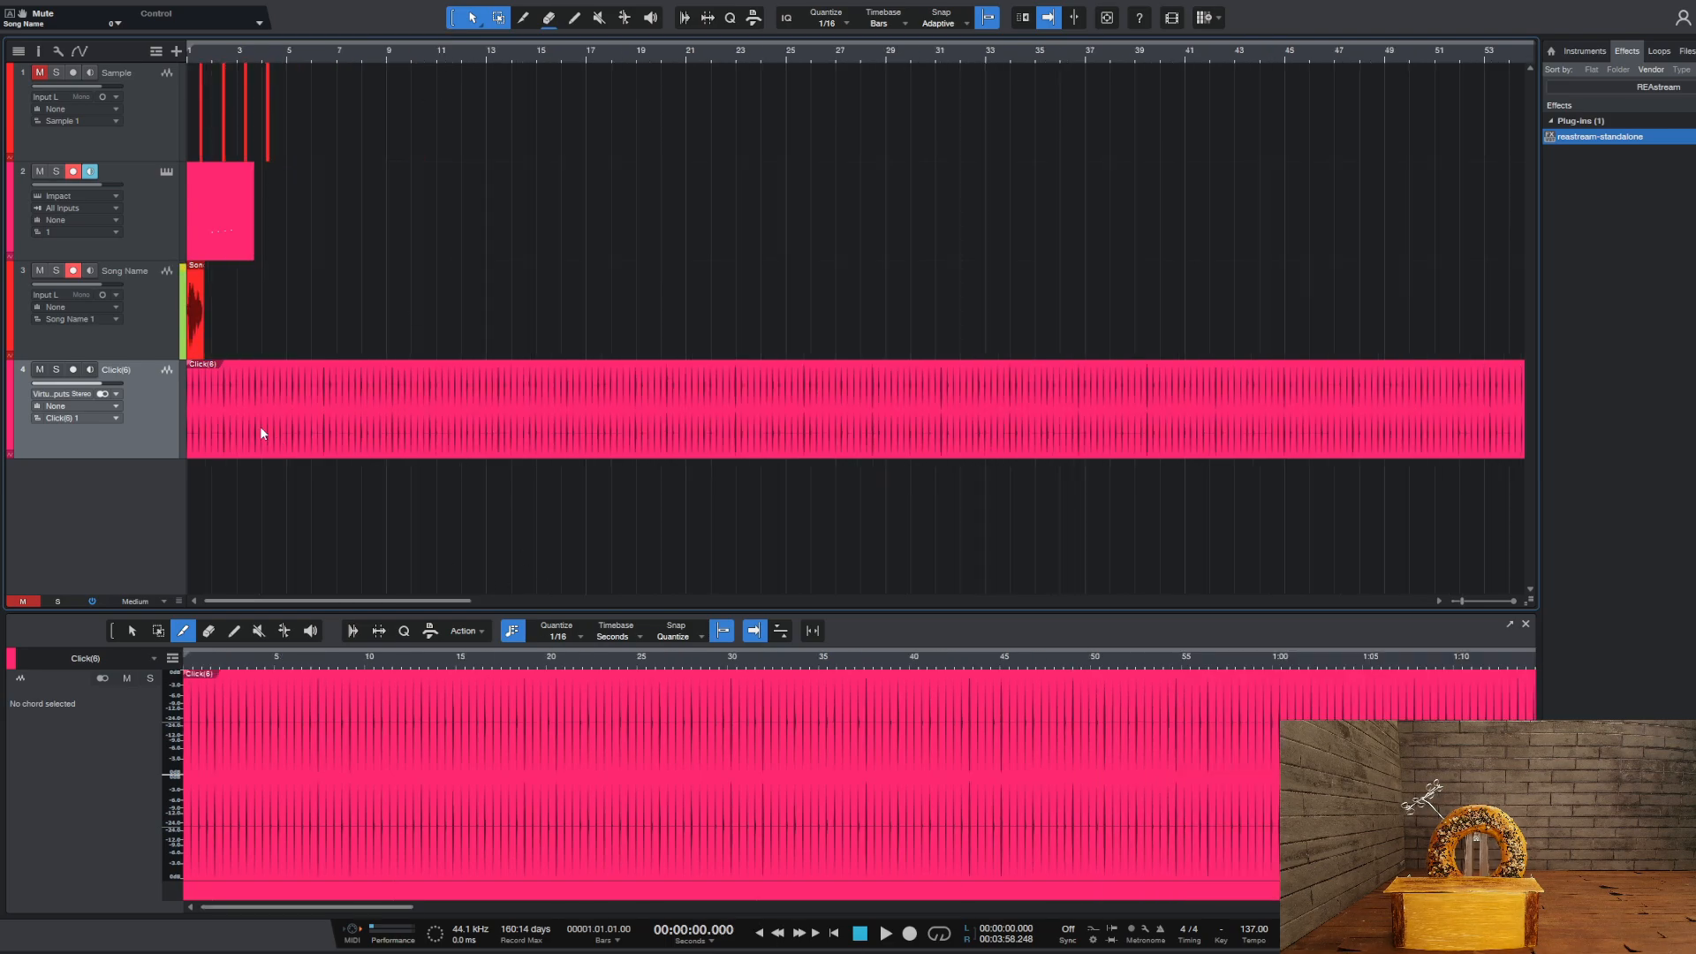
{"action": "left_click", "coordinate": [886, 934]}
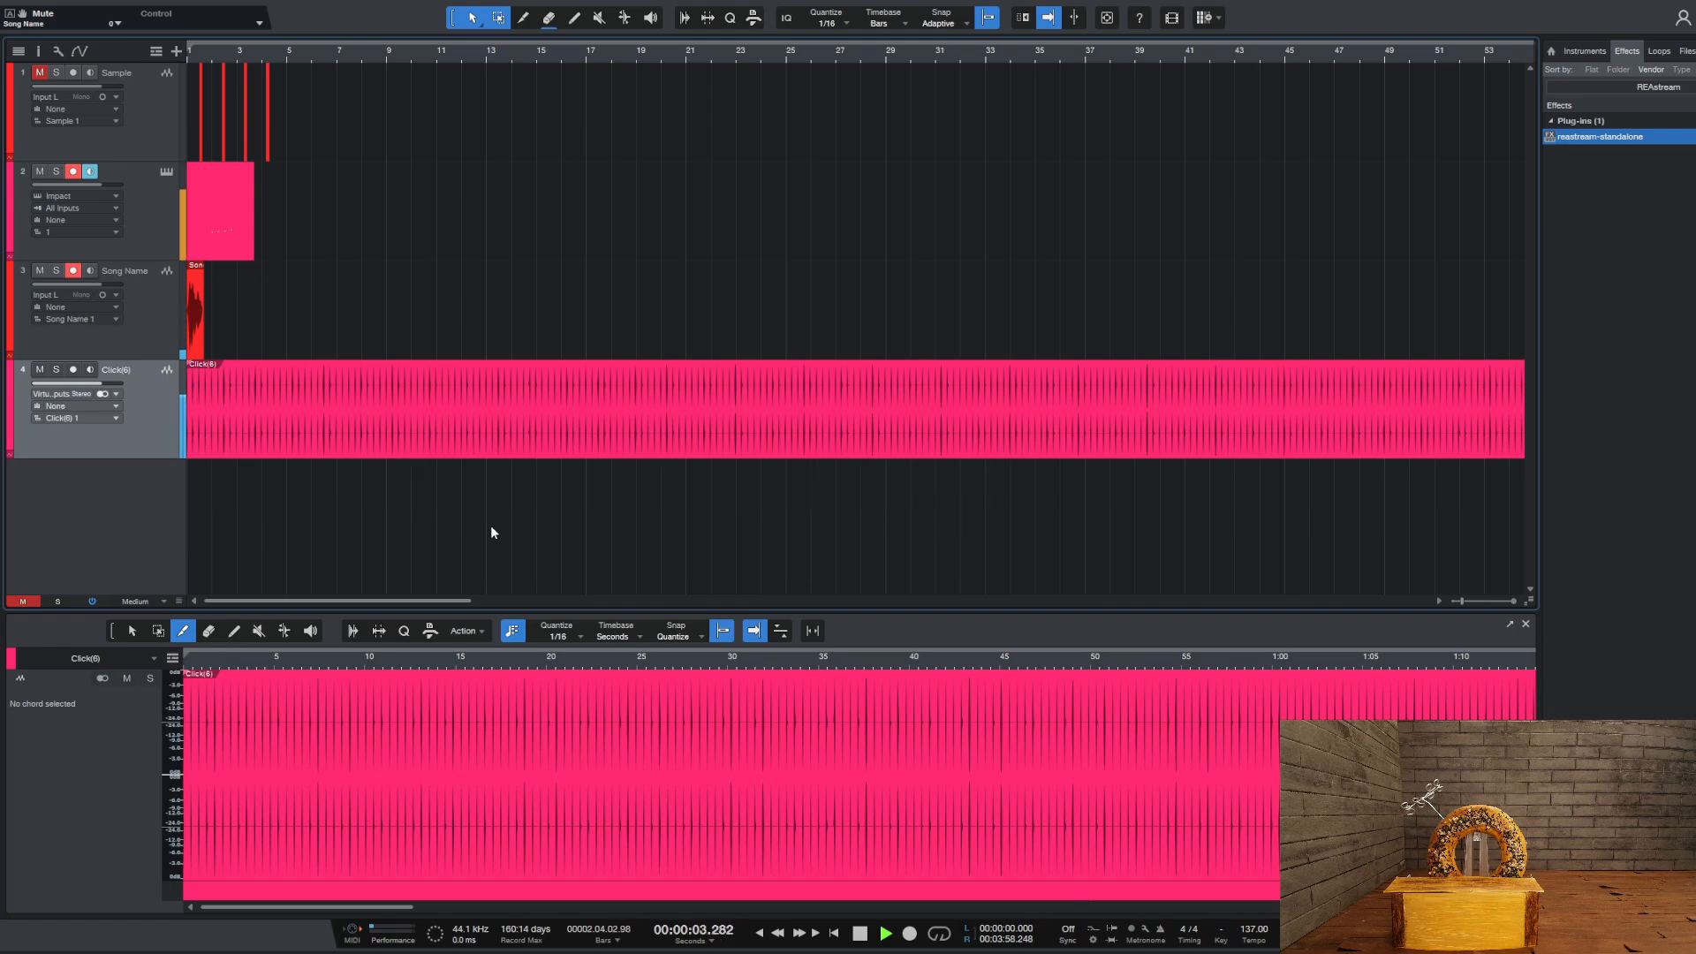
{"action": "key", "text": "space"}
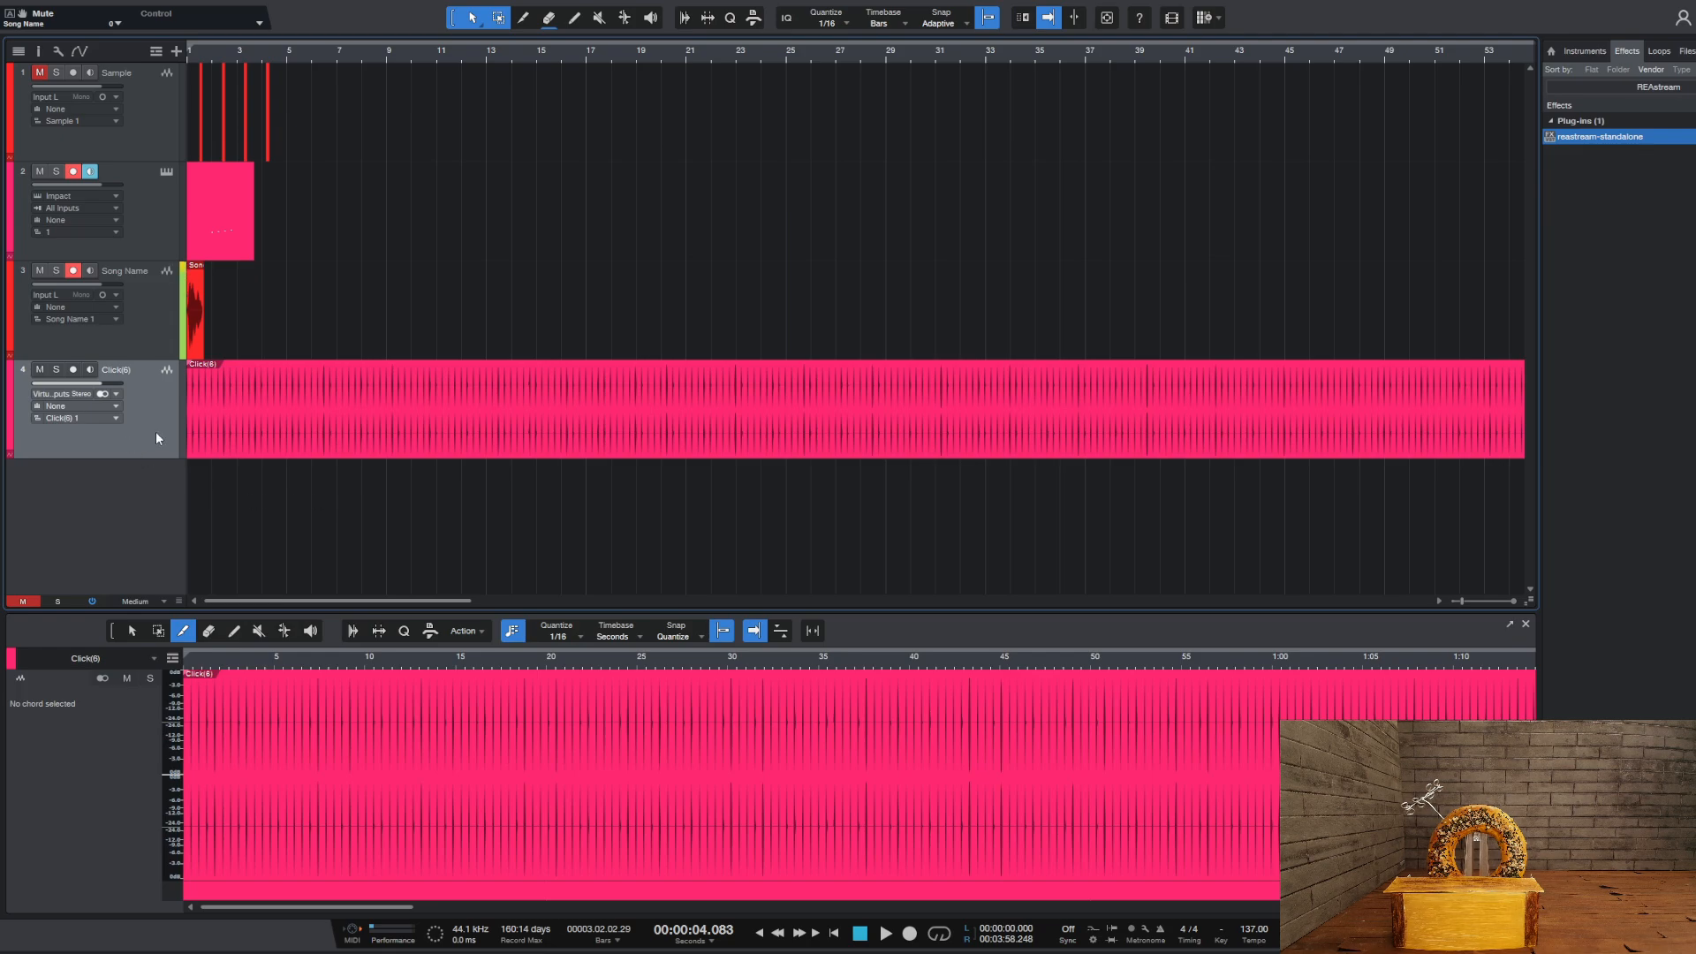
Delete the rendered click track and the recorded clip on the Song Name track
{"action": "key", "text": "Delete"}
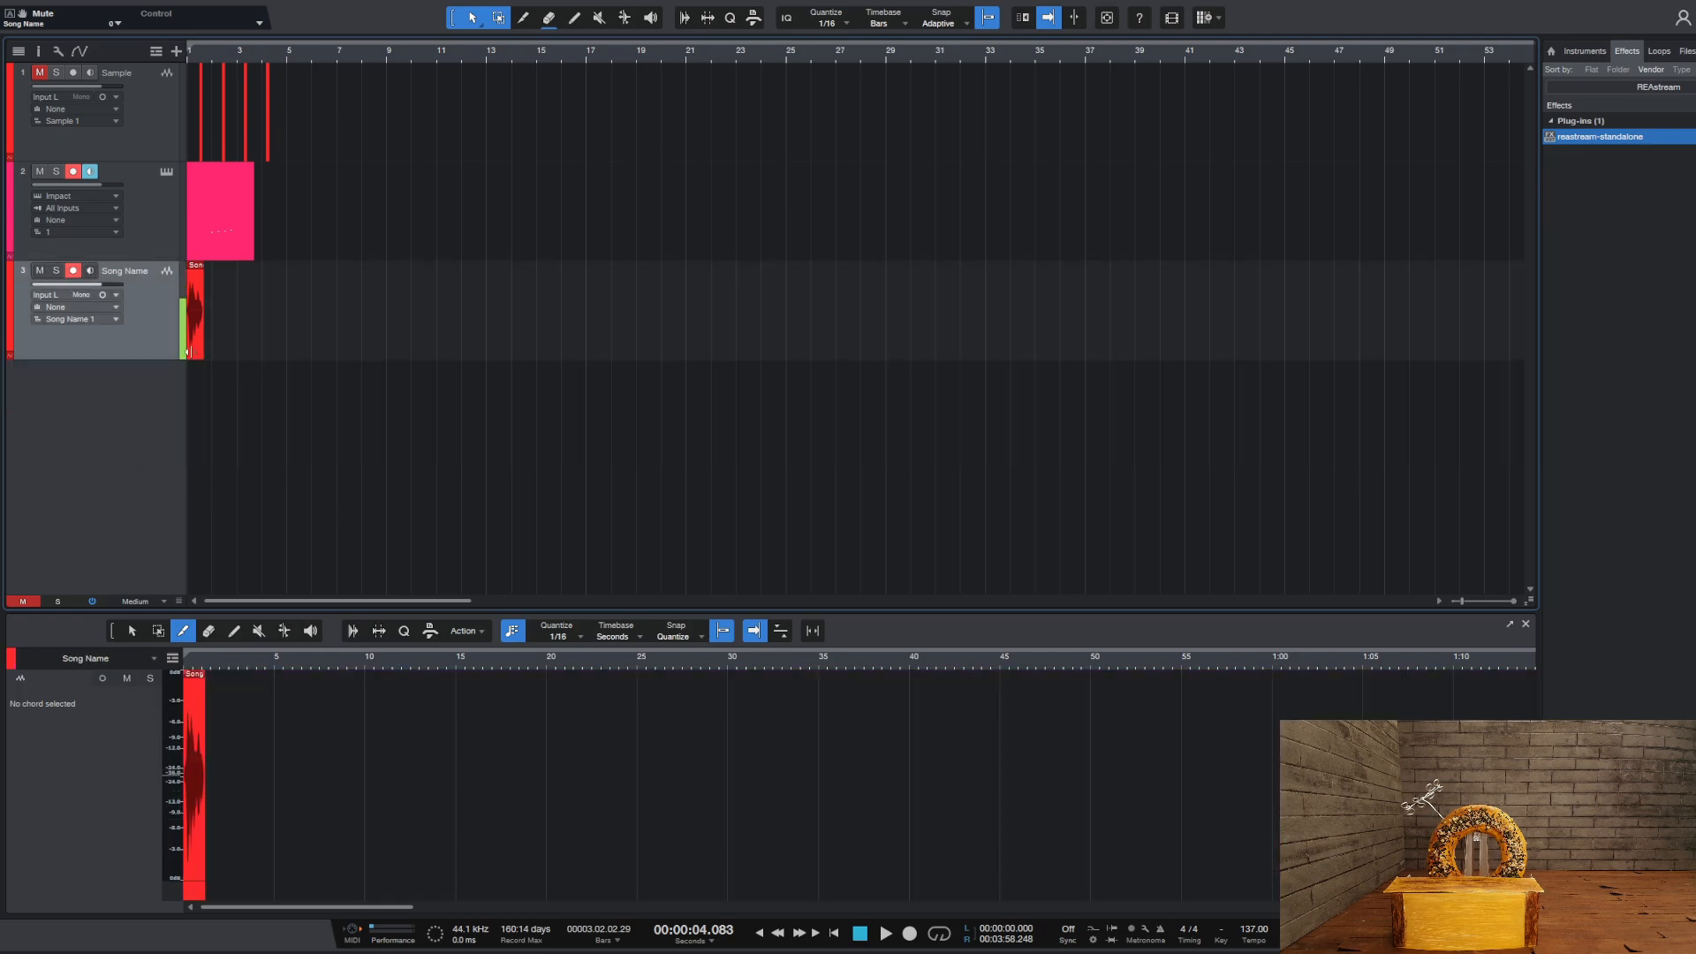
{"action": "key", "text": "Delete"}
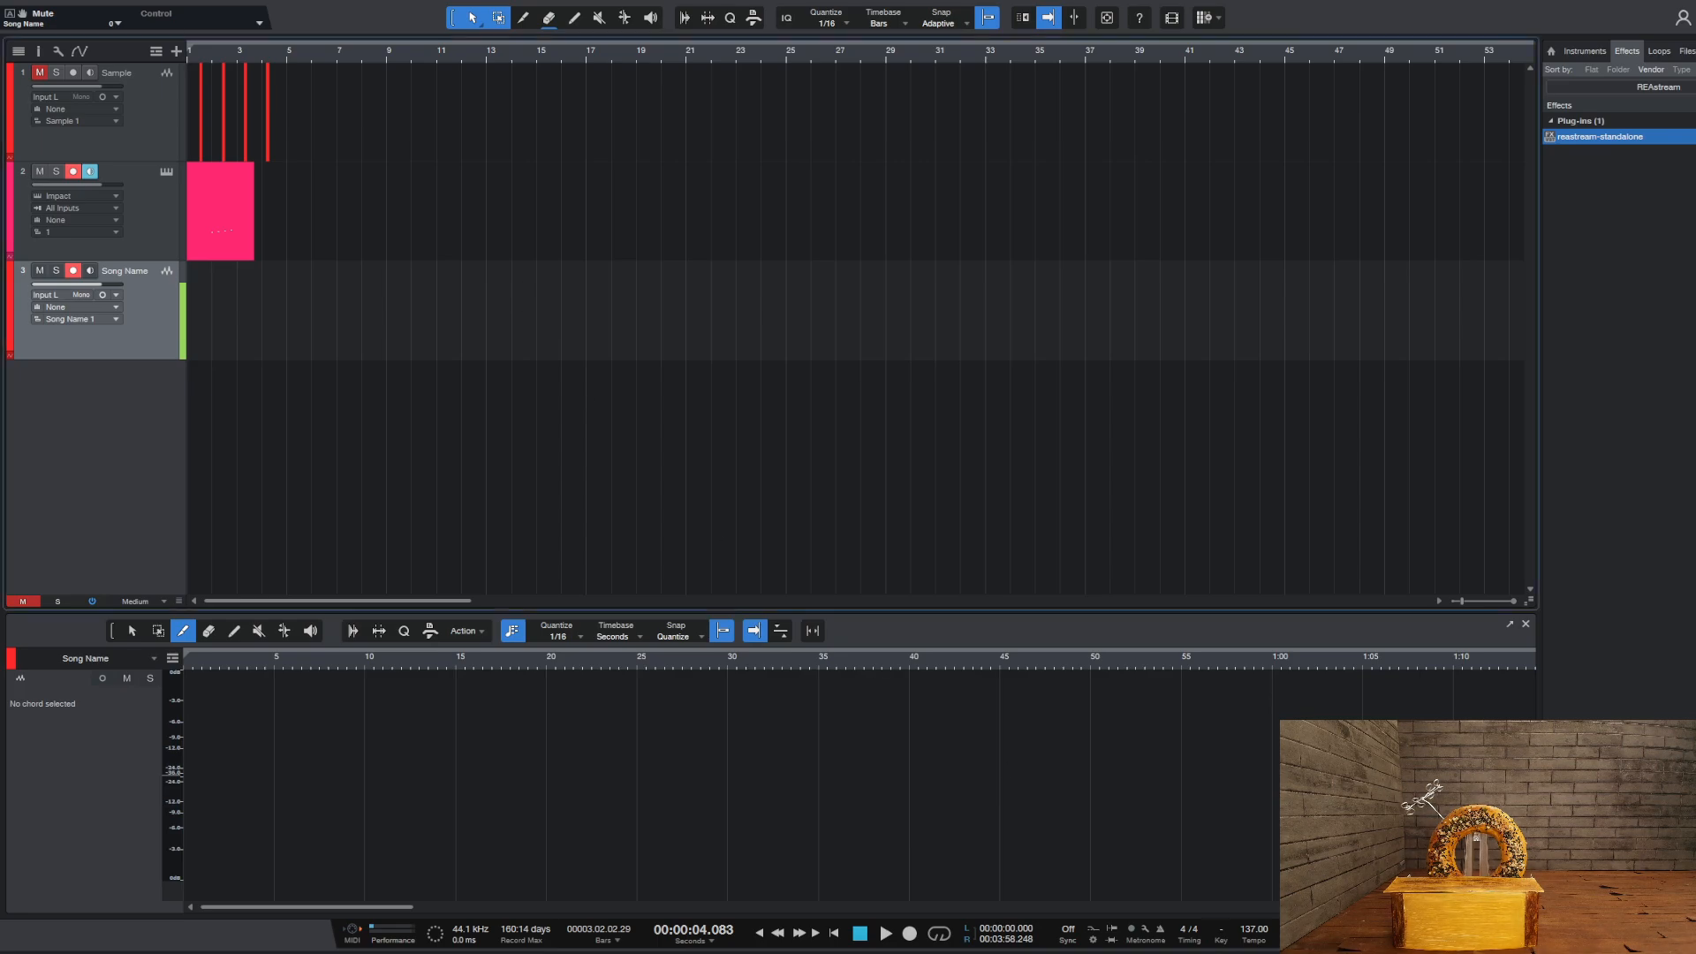
Set the song tempo to 110 BPM
{"action": "left_click", "coordinate": [1264, 933]}
{"action": "type", "text": "110"}
{"action": "key", "text": "Return"}
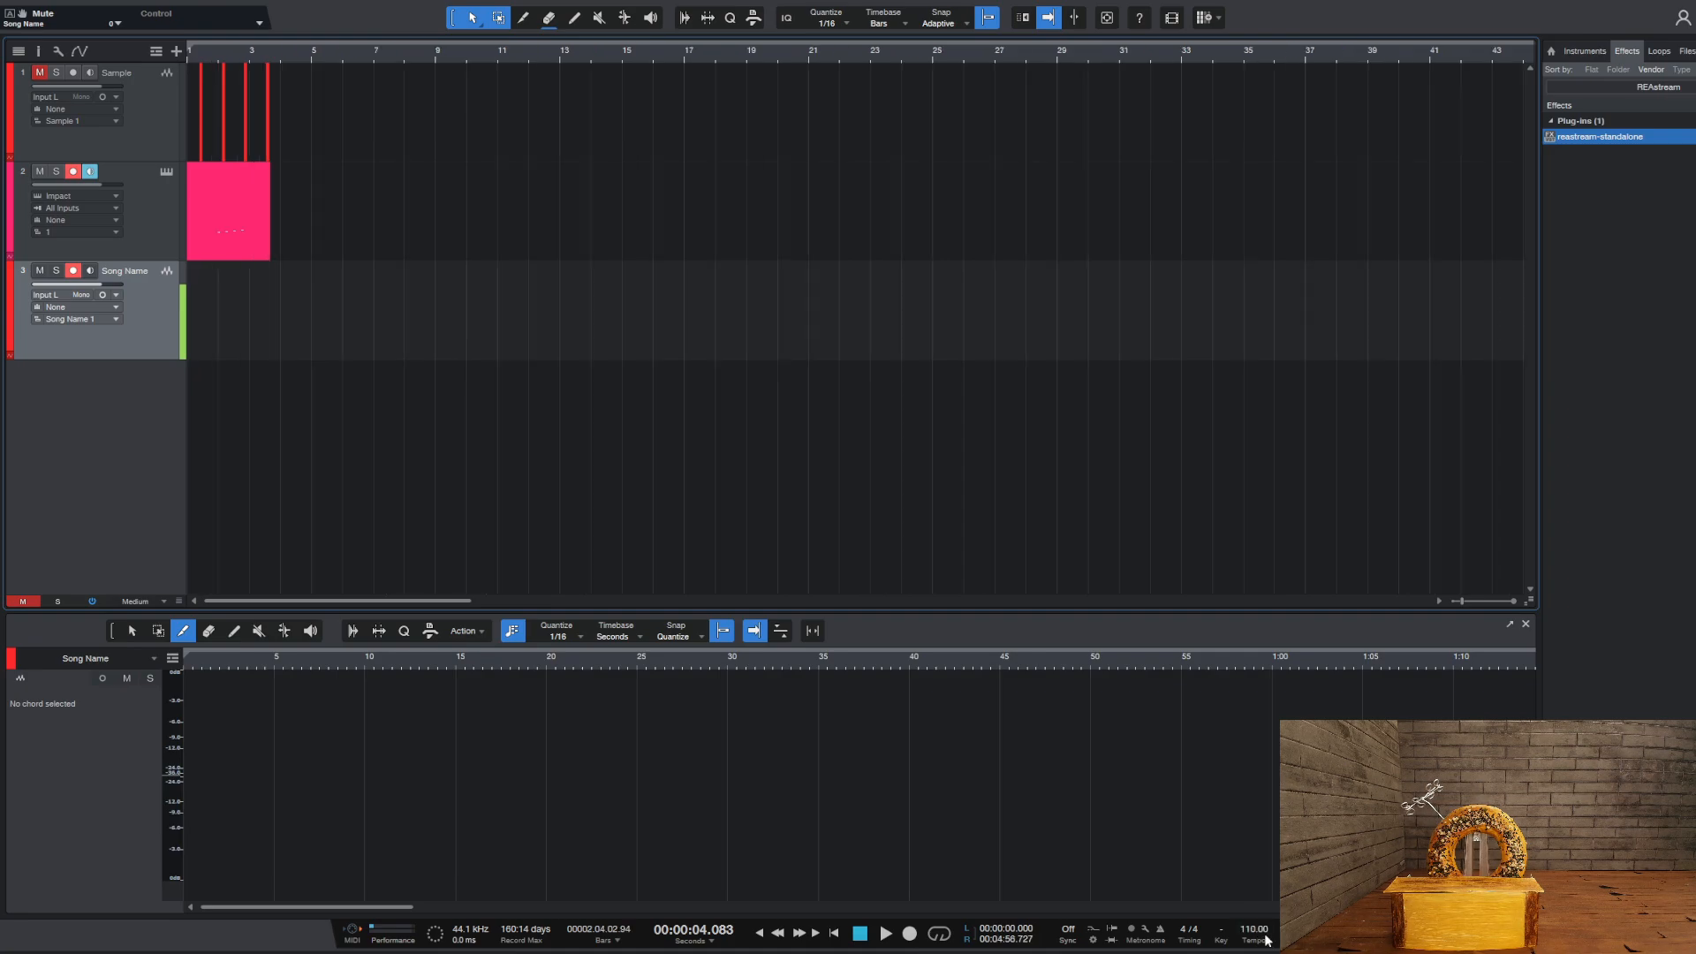
Record a short new take on the Song Name track from the song's start
{"action": "left_click", "coordinate": [762, 934]}
{"action": "left_click", "coordinate": [909, 934]}
{"action": "key", "text": "space"}
Trim the silence from both ends of the new Song Name clip and align it with the song's start
{"action": "scroll", "coordinate": [224, 53], "scroll_direction": "up", "scroll_amount": 5}
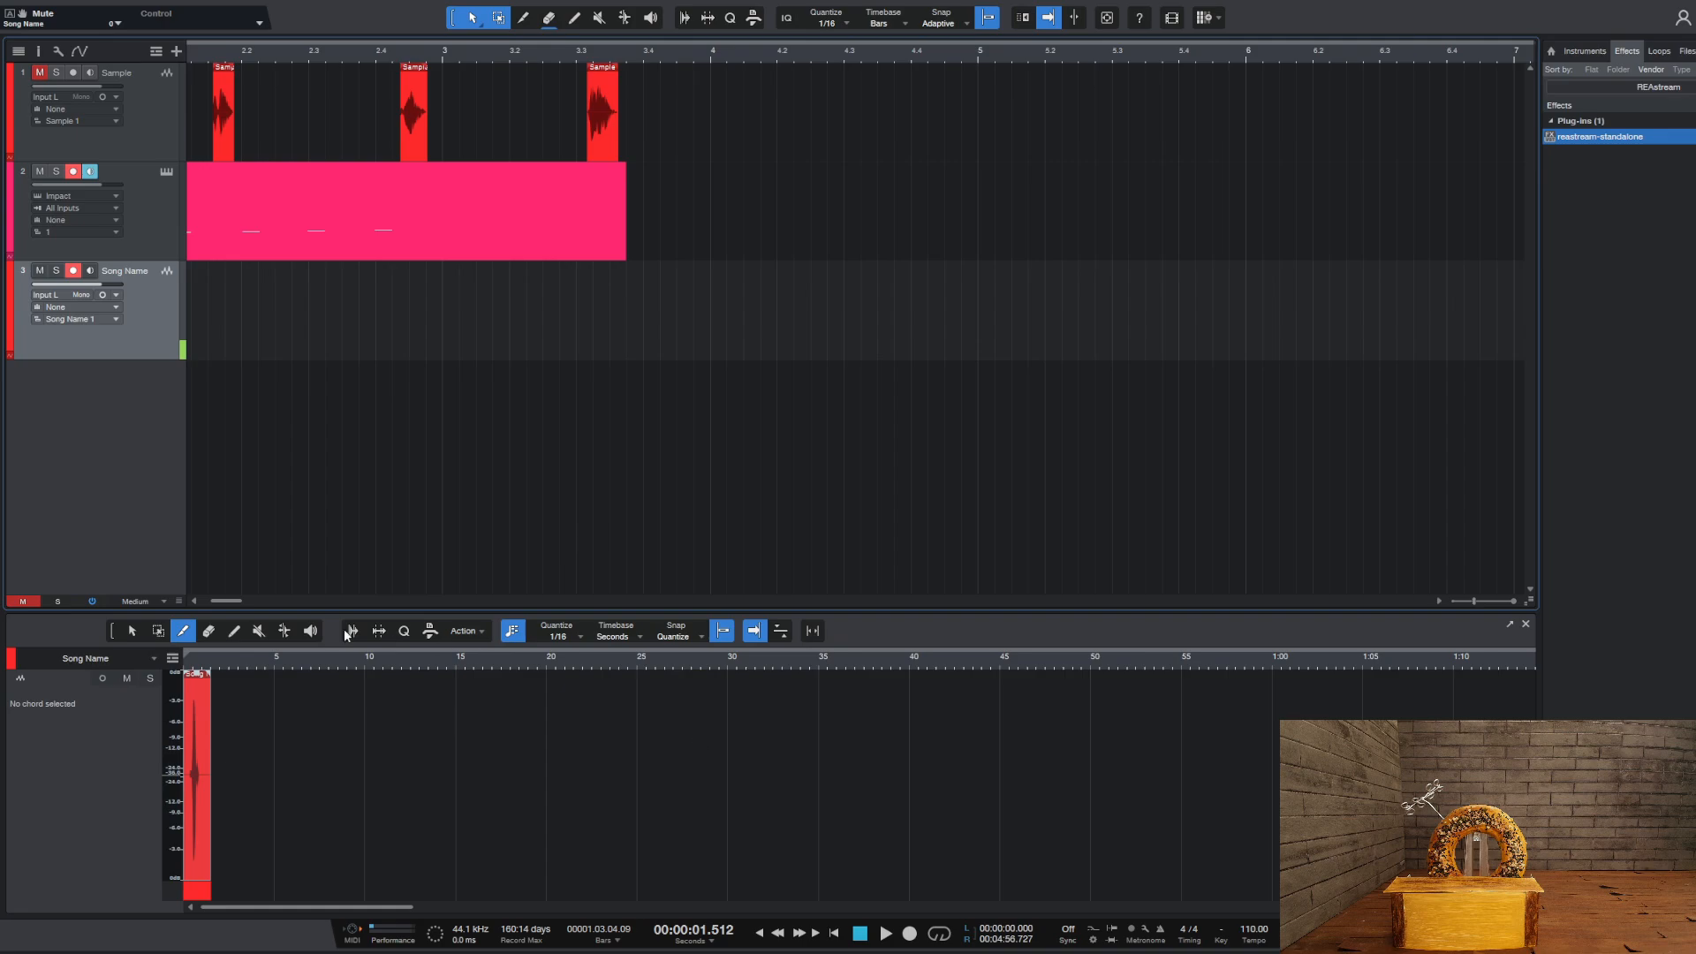
{"action": "left_click_drag", "start_coordinate": [226, 601], "coordinate": [124, 595]}
{"action": "left_click_drag", "start_coordinate": [190, 346], "coordinate": [229, 347]}
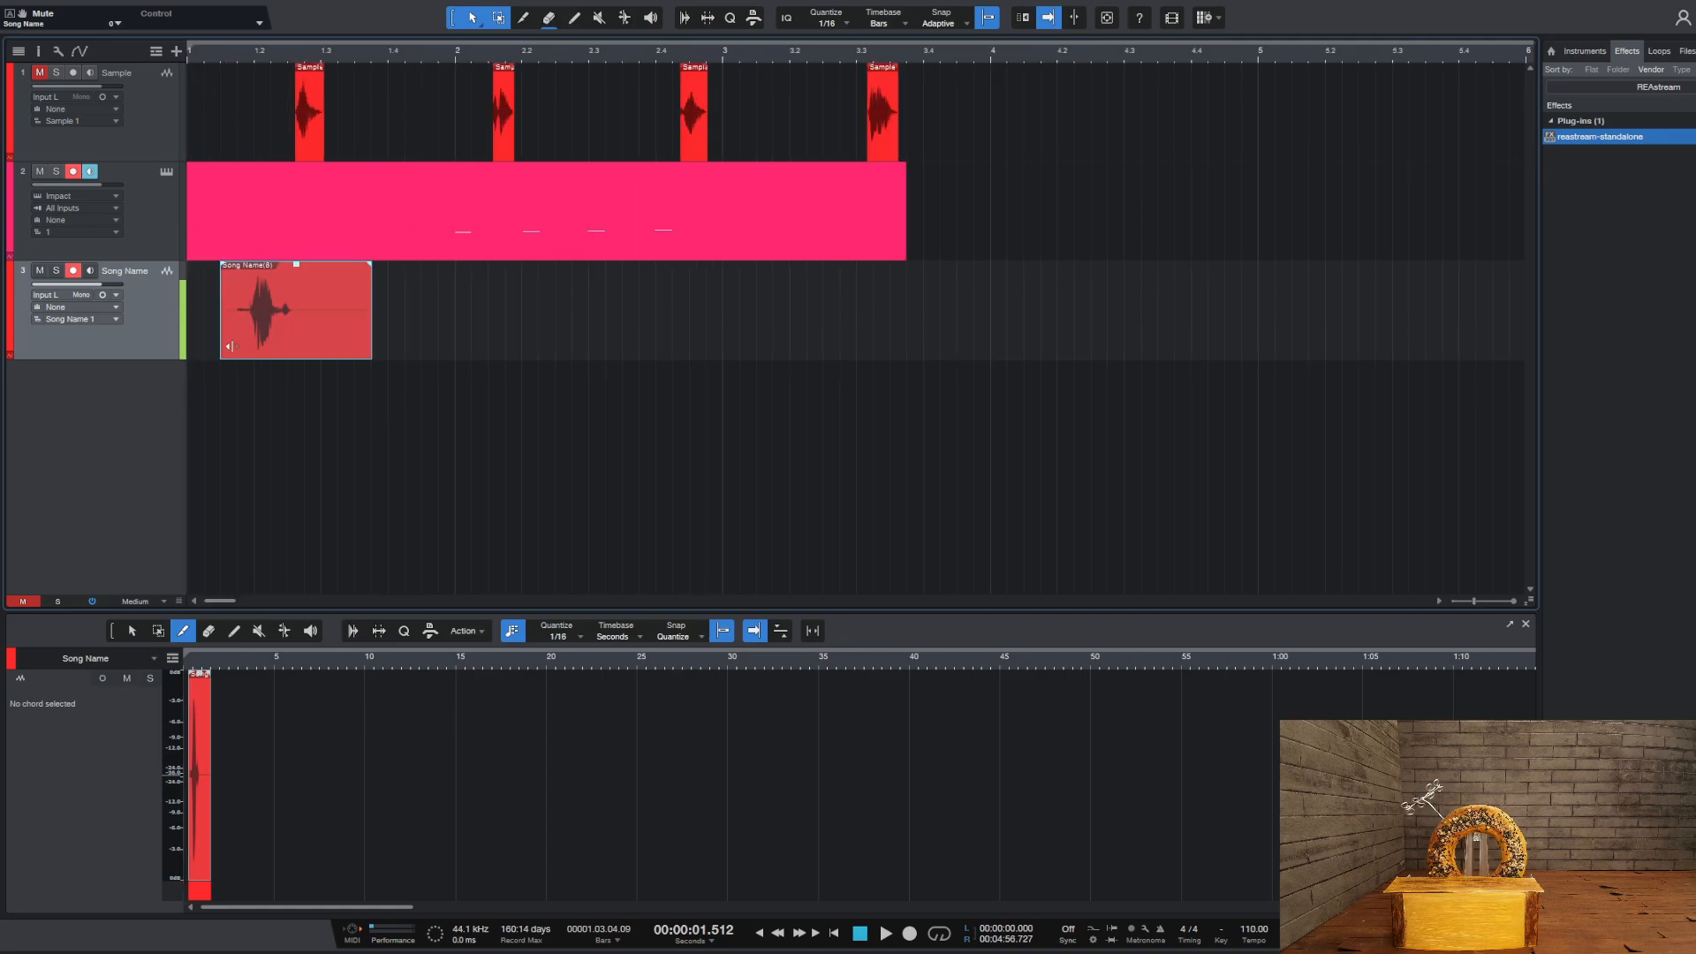
{"action": "left_click_drag", "start_coordinate": [371, 346], "coordinate": [258, 345]}
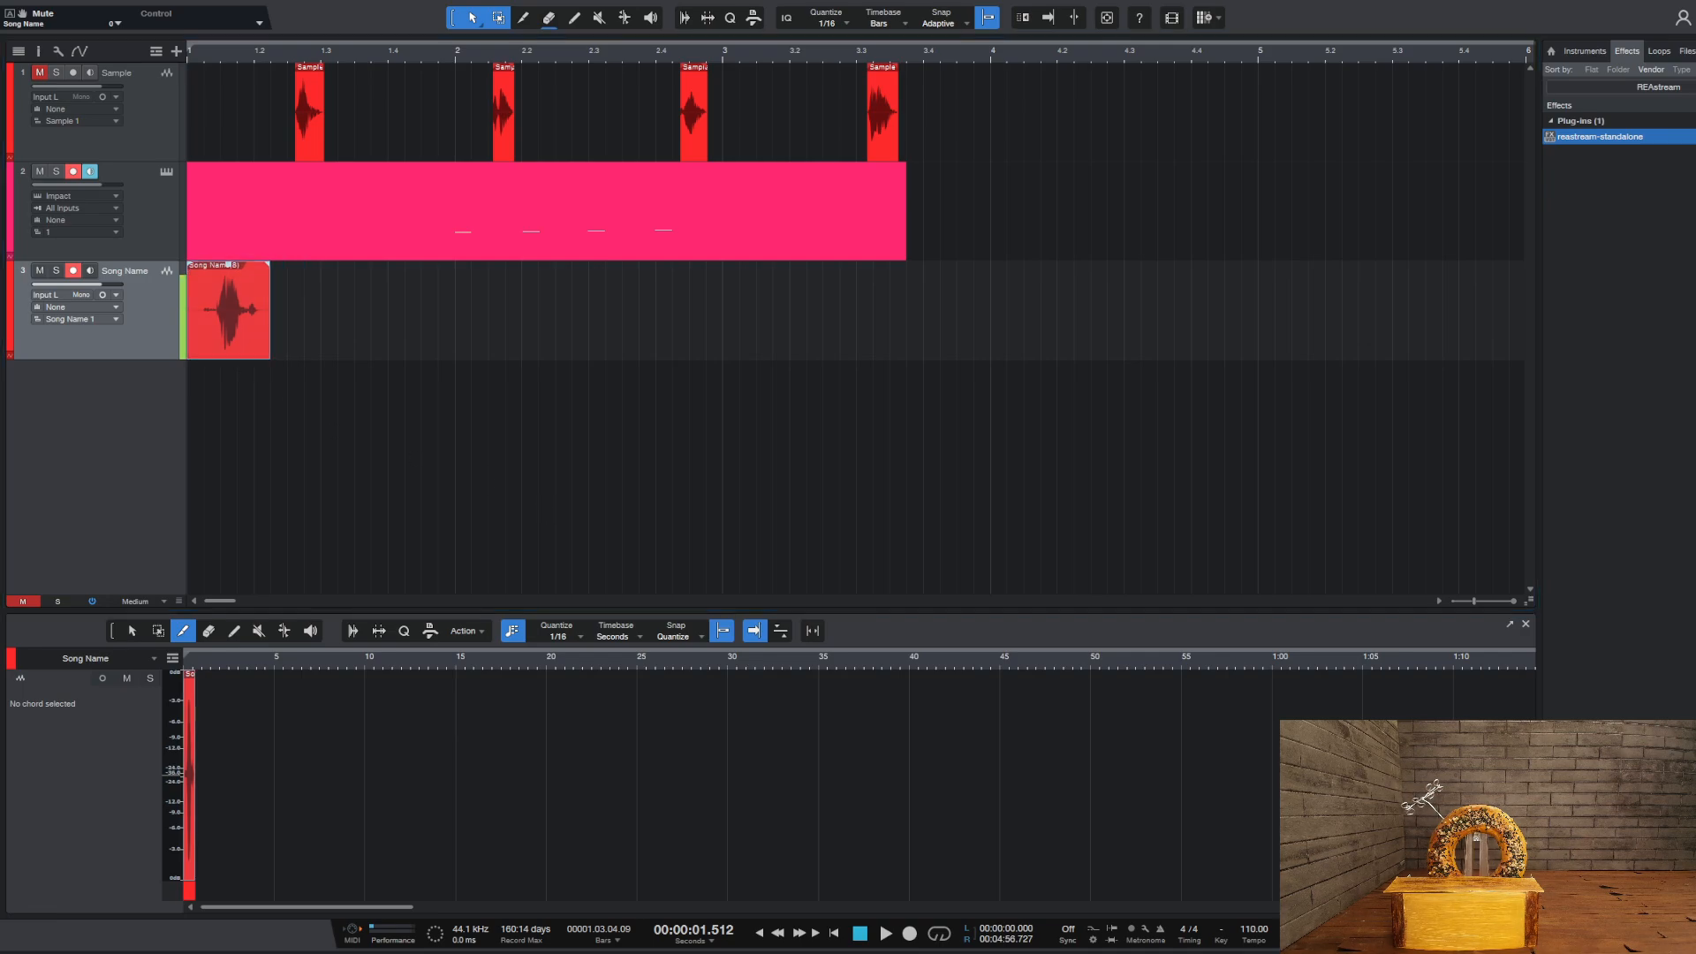
Shorten the loop range so that it ends at bar 88 (3:09.818)
{"action": "left_click", "coordinate": [722, 59]}
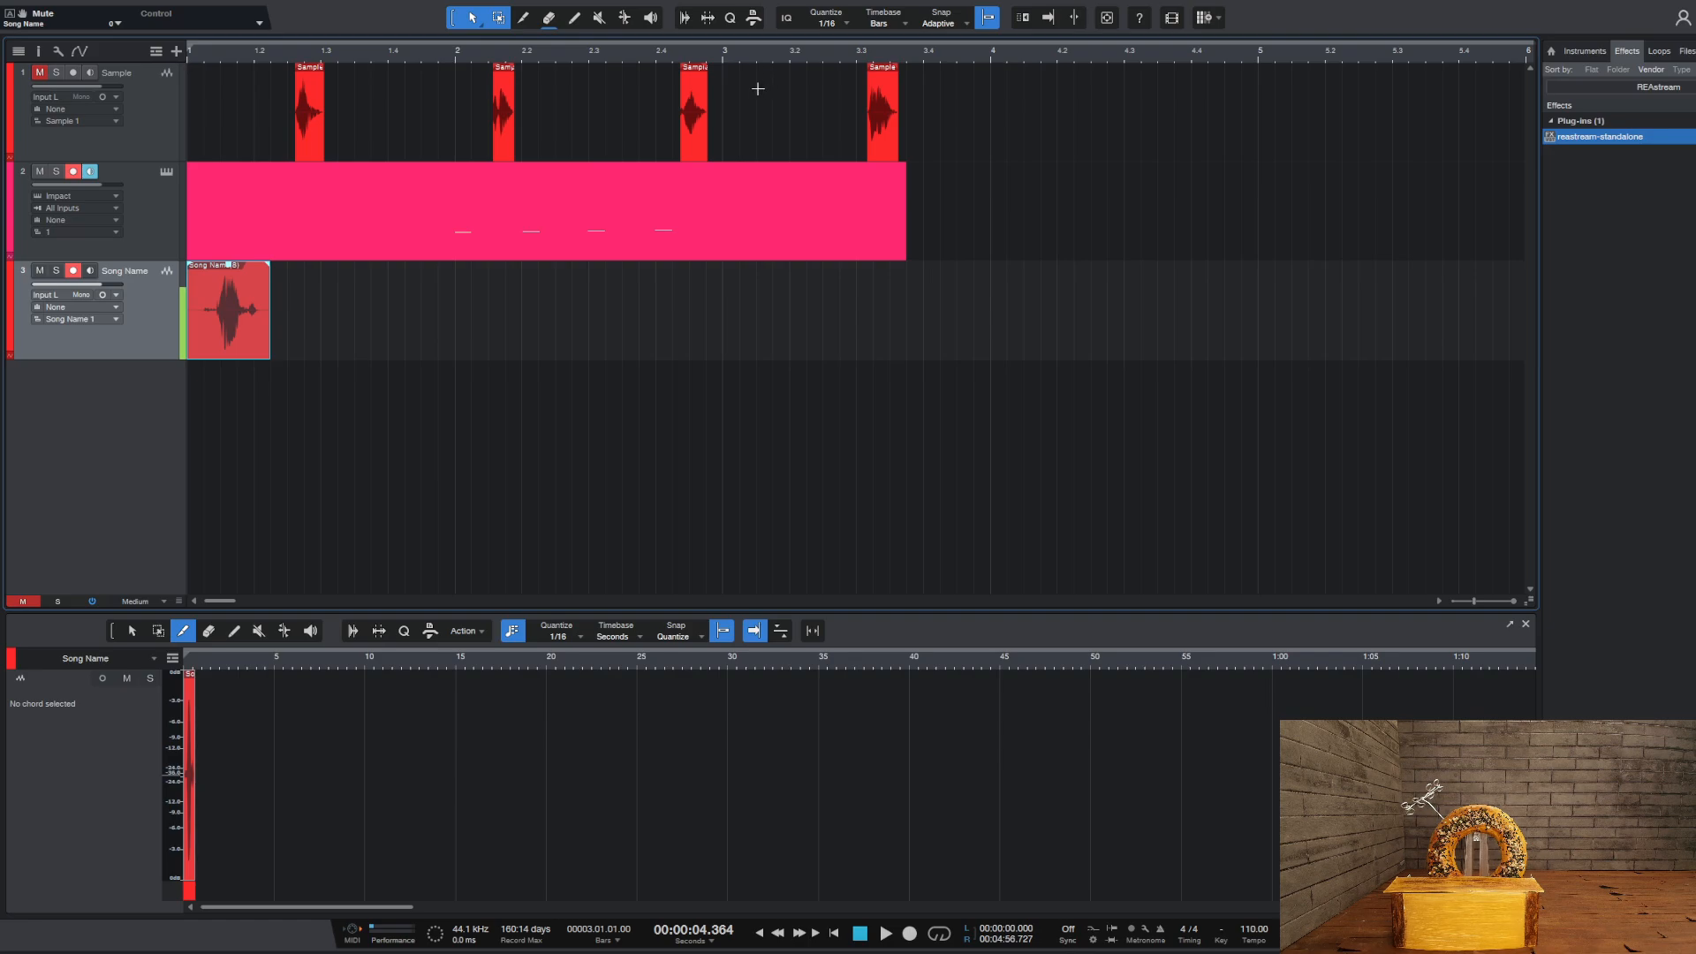
{"action": "scroll", "coordinate": [801, 52], "scroll_direction": "down", "scroll_amount": 10}
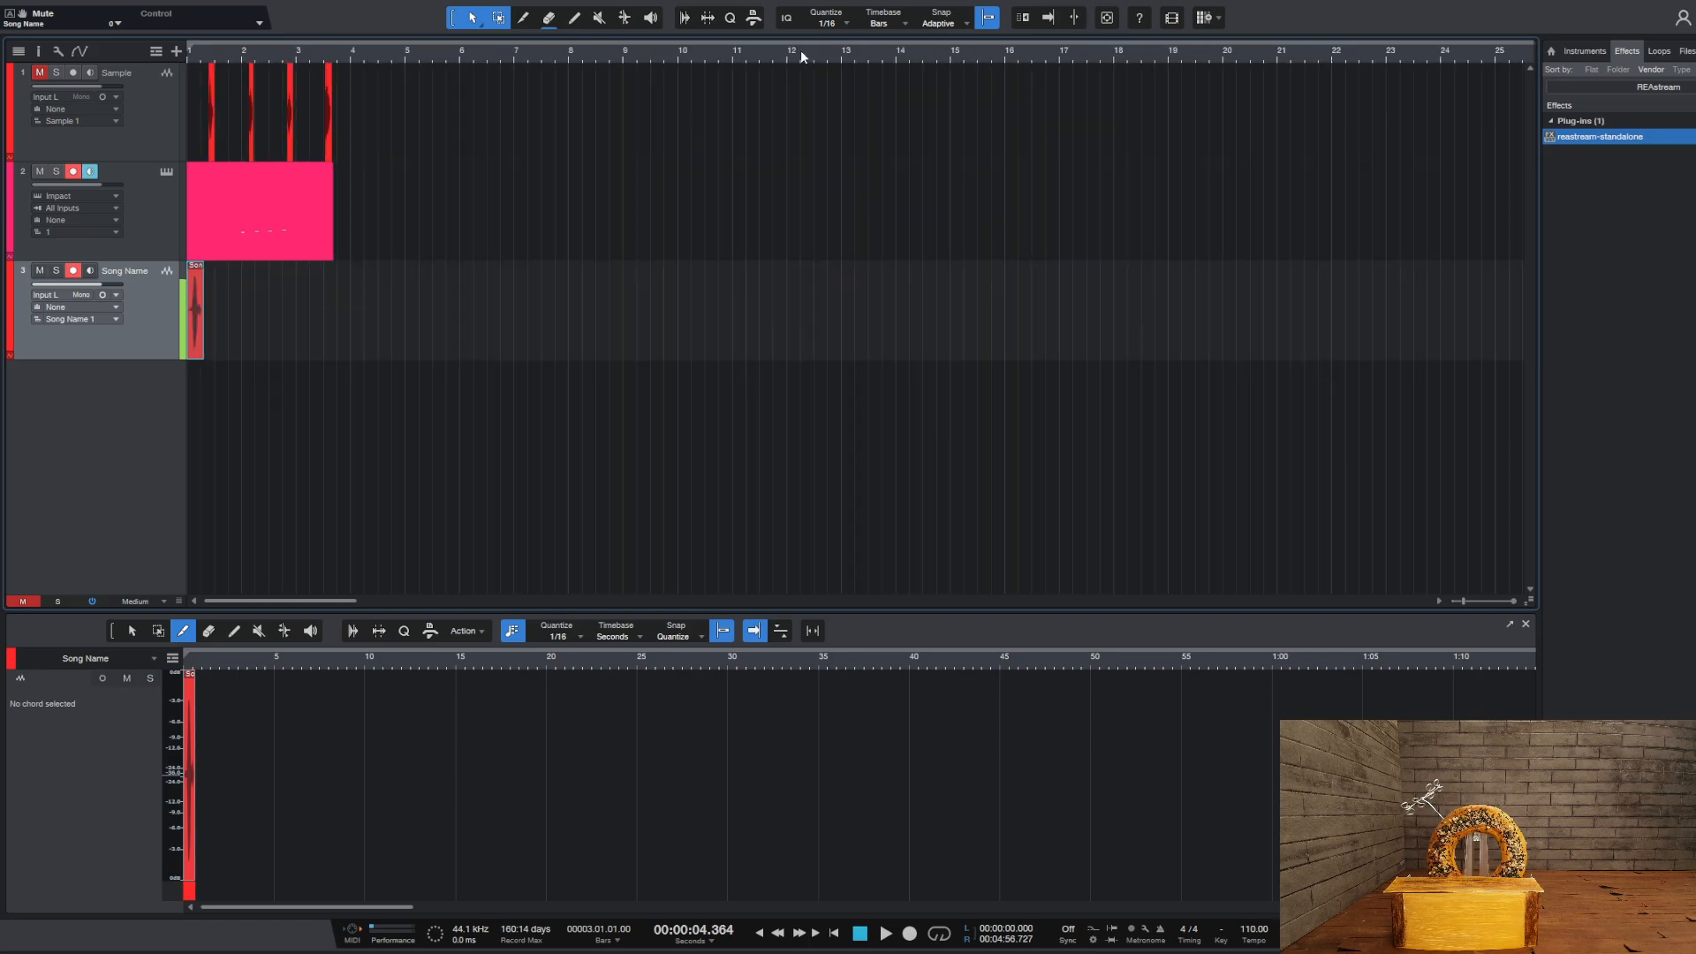
{"action": "left_click", "coordinate": [1061, 55]}
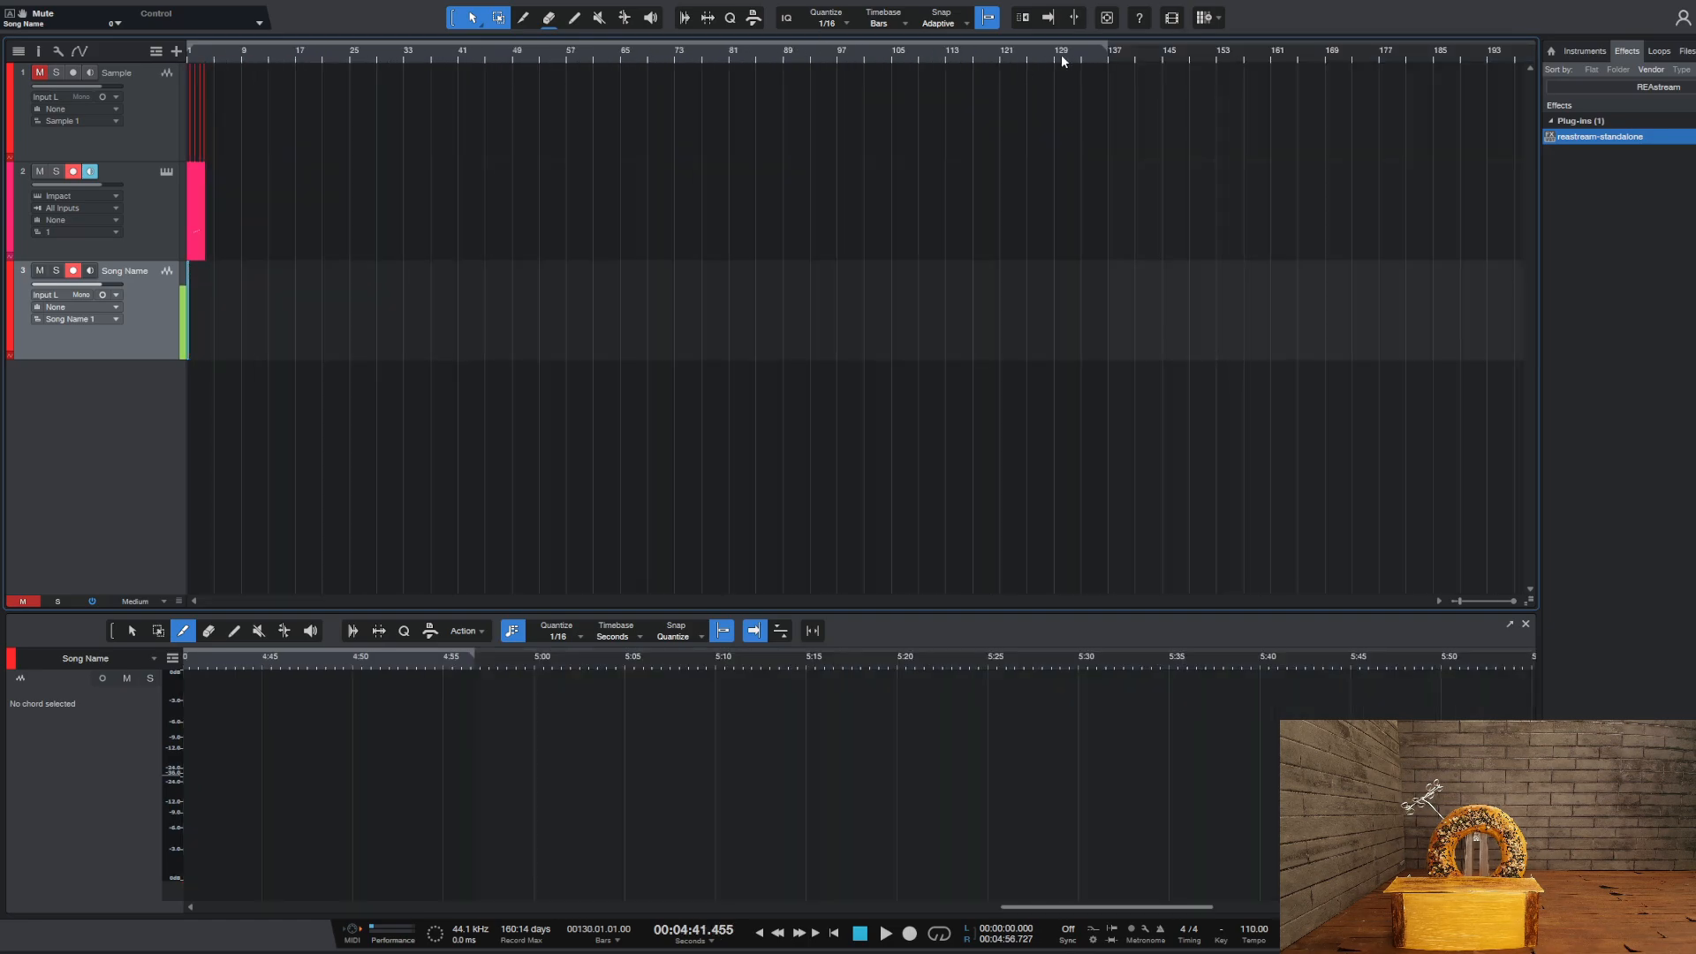
{"action": "left_click", "coordinate": [826, 53]}
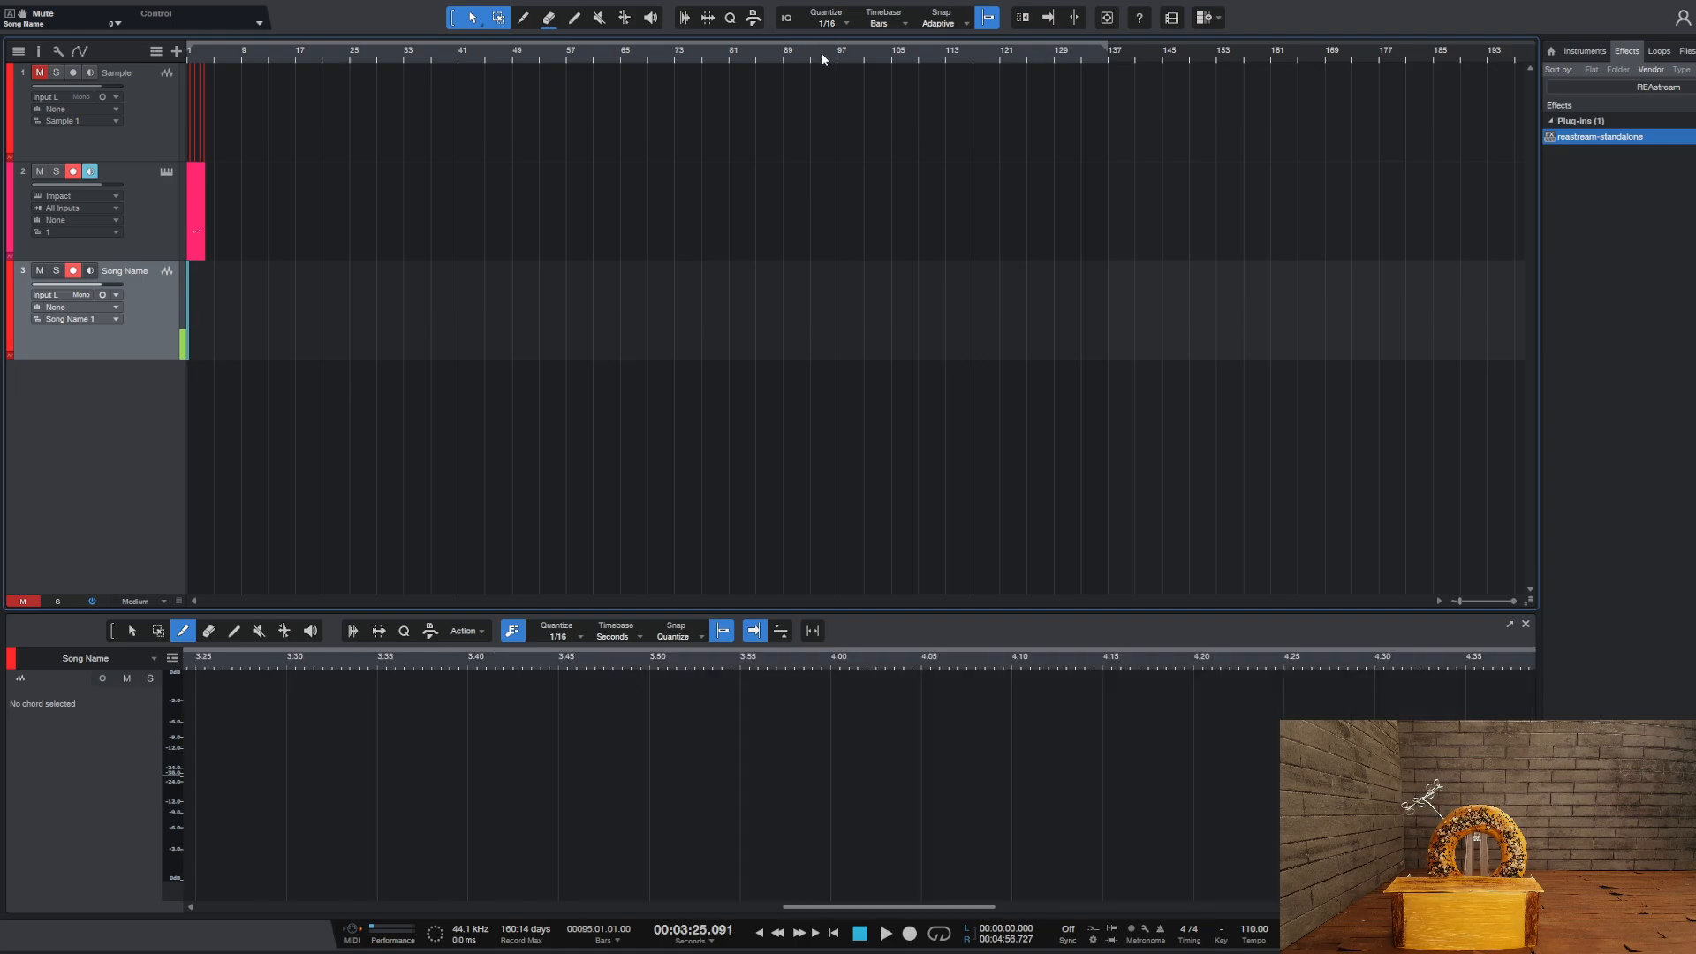
{"action": "left_click", "coordinate": [772, 51]}
{"action": "scroll", "coordinate": [774, 51], "scroll_direction": "up", "scroll_amount": 5}
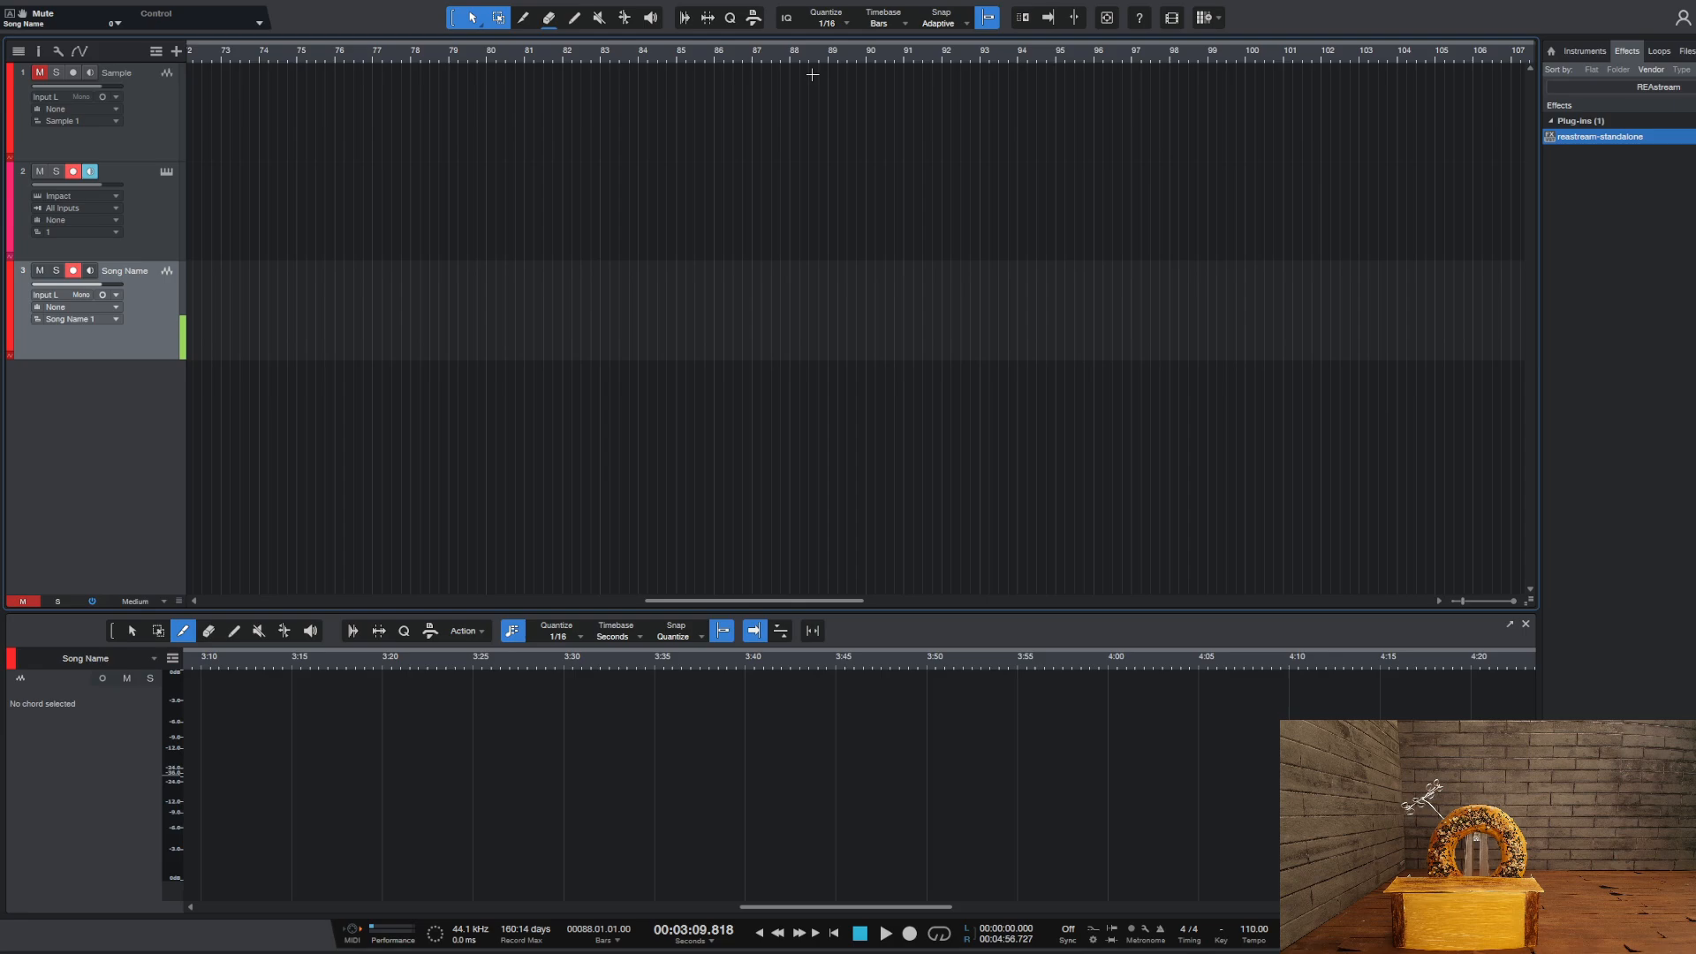
{"action": "scroll", "coordinate": [793, 53], "scroll_direction": "down", "scroll_amount": 5}
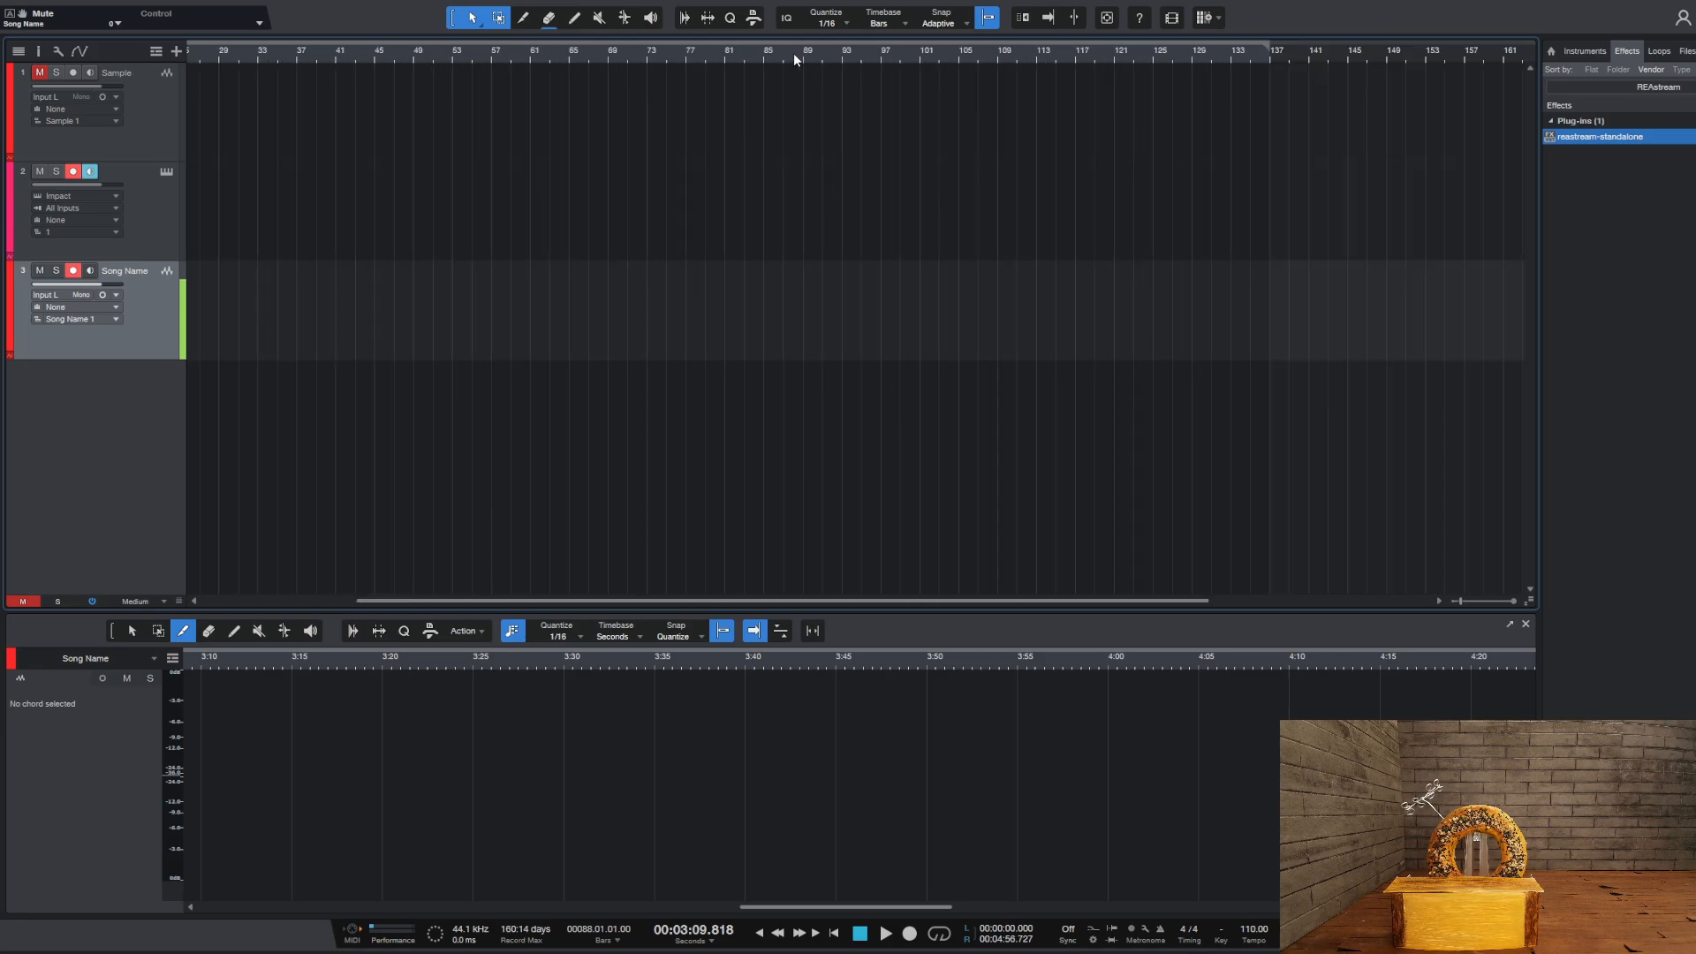
{"action": "left_click_drag", "start_coordinate": [1105, 44], "coordinate": [774, 46]}
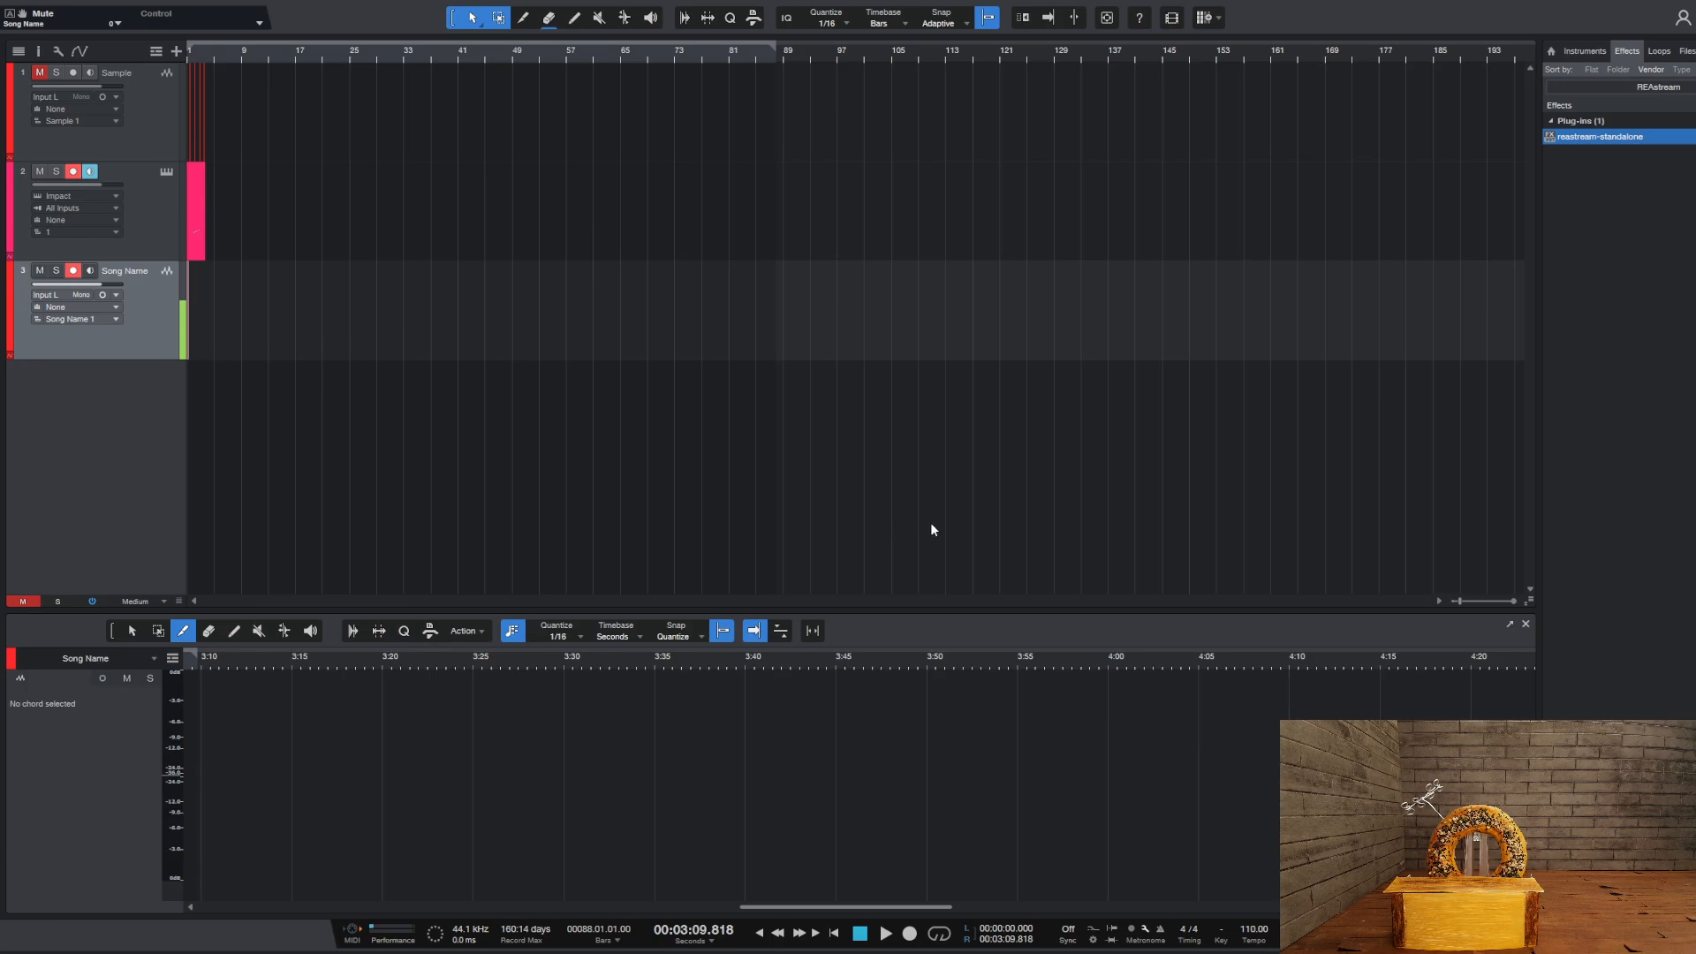
Render the metronome click over the loop range to a new audio track and view its waveform from the beginning
{"action": "key", "text": "ctrl+z"}
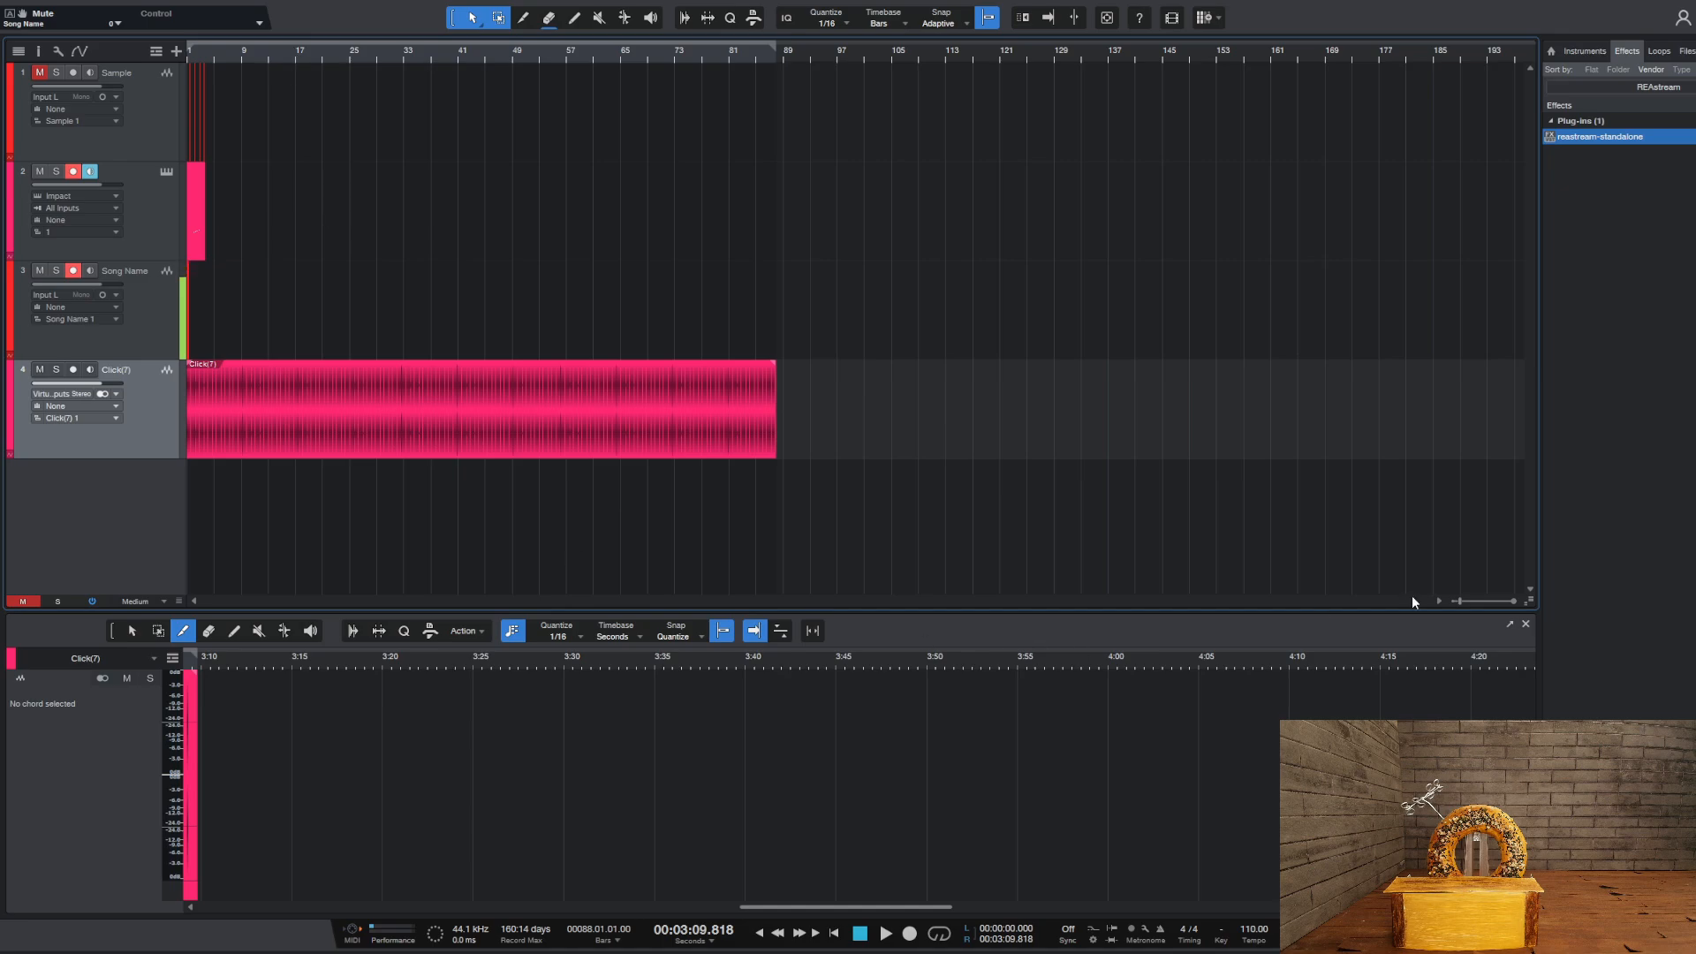
{"action": "left_click_drag", "start_coordinate": [883, 917], "coordinate": [310, 908]}
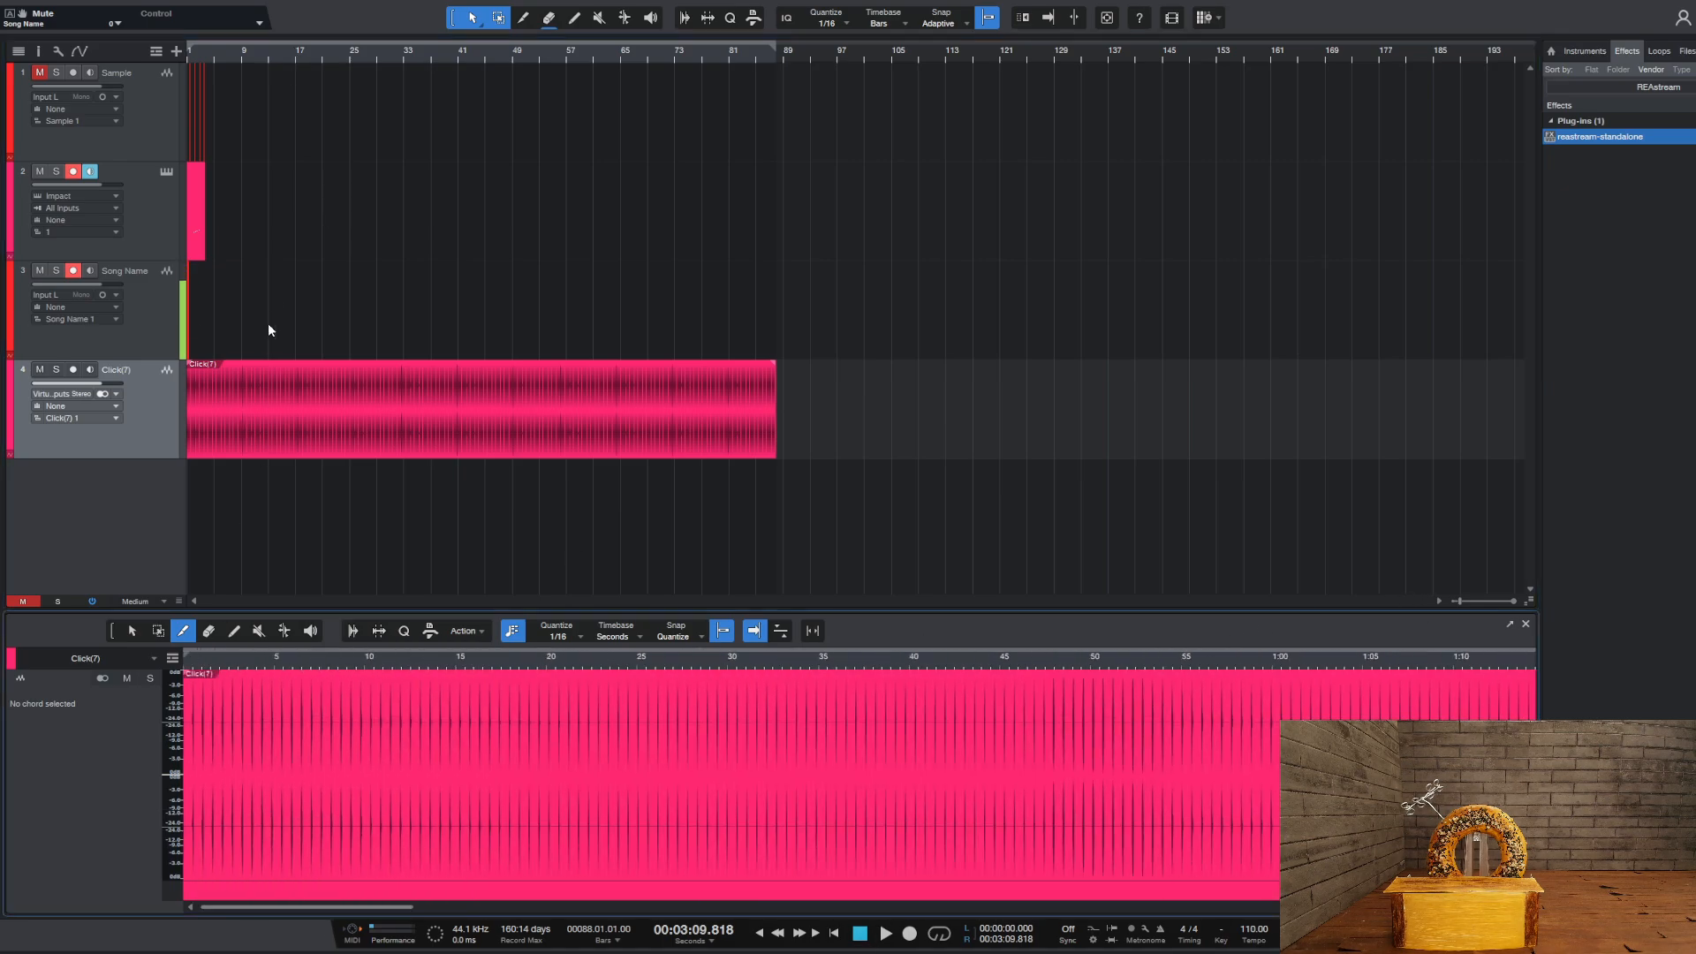